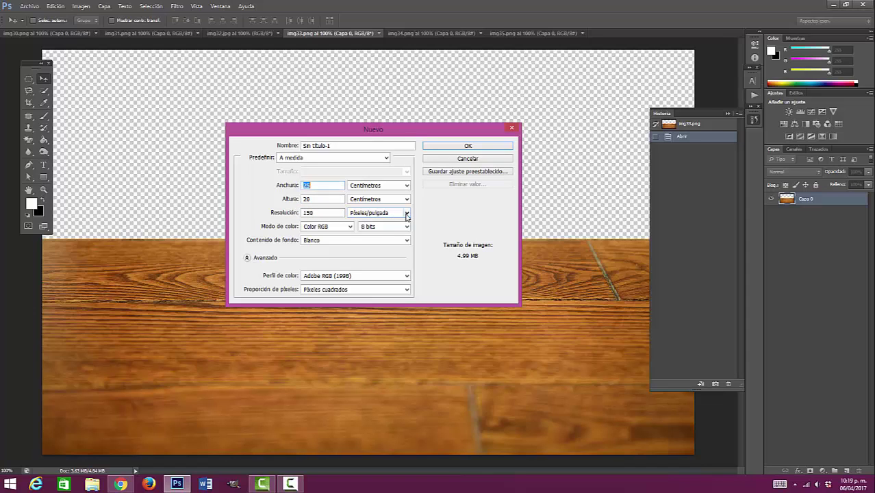
- Create a new 25 × 20 cm document at 150 pixels/inch in RGB colour with a white background
{"action": "left_click", "coordinate": [407, 216]}
{"action": "left_click", "coordinate": [397, 222]}
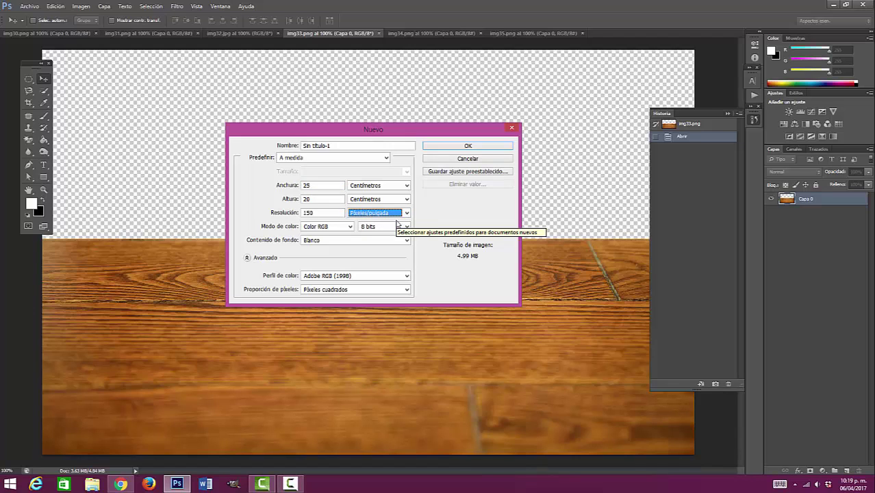
{"action": "left_click", "coordinate": [485, 146]}
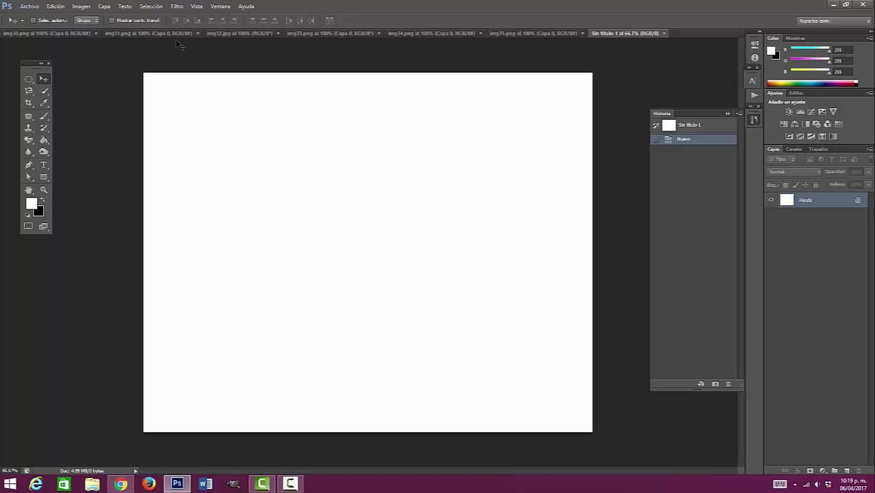
- Copy the wooden floor from img33.png into the new document, converting its colours, and align it with the canvas's lower left corner
{"action": "left_click", "coordinate": [257, 33]}
{"action": "left_click", "coordinate": [303, 33]}
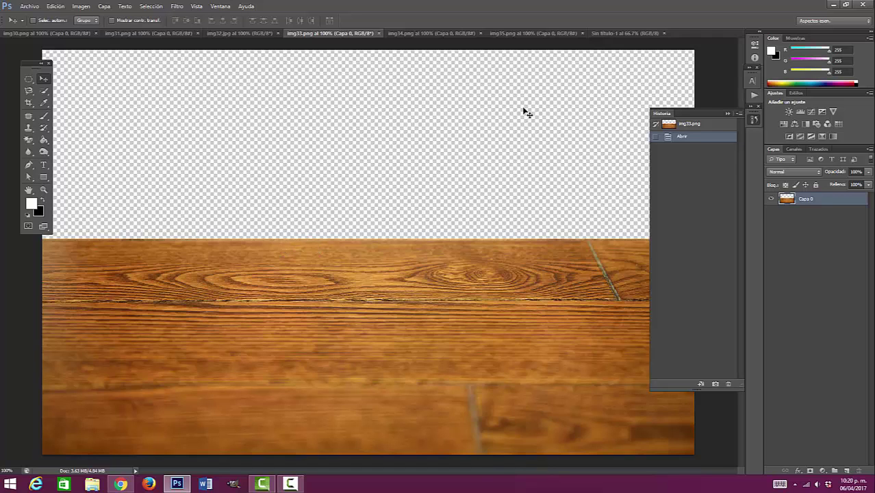
{"action": "left_click_drag", "start_coordinate": [583, 66], "coordinate": [368, 223]}
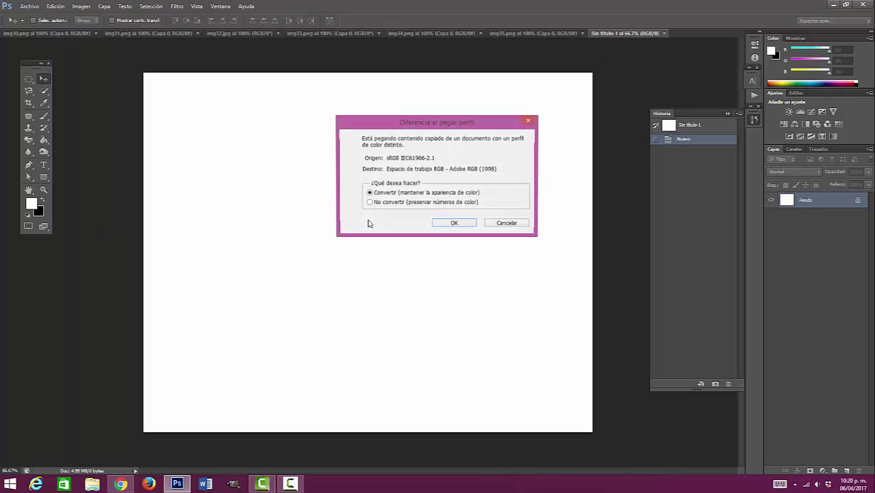
{"action": "left_click", "coordinate": [452, 222]}
{"action": "left_click_drag", "start_coordinate": [352, 258], "coordinate": [486, 317]}
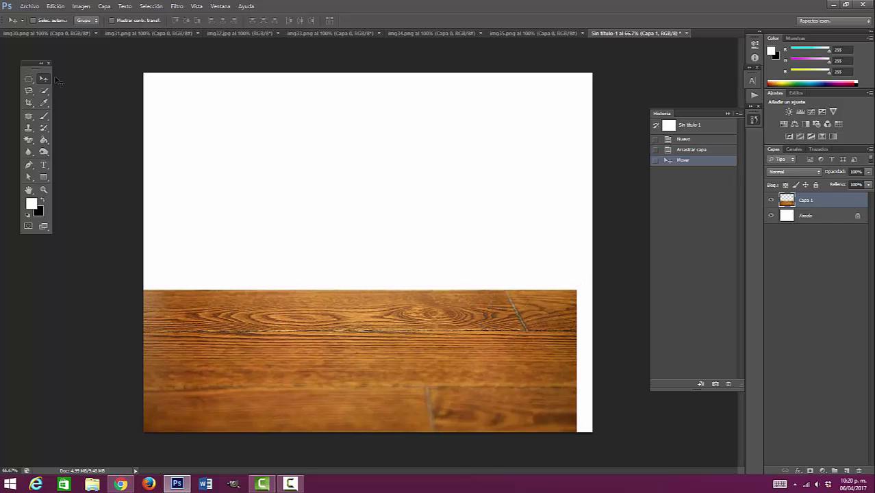
- Free-transform the wooden floor to about 105.6% width and 105.7% height so it spans the full canvas width
{"action": "left_click", "coordinate": [56, 6]}
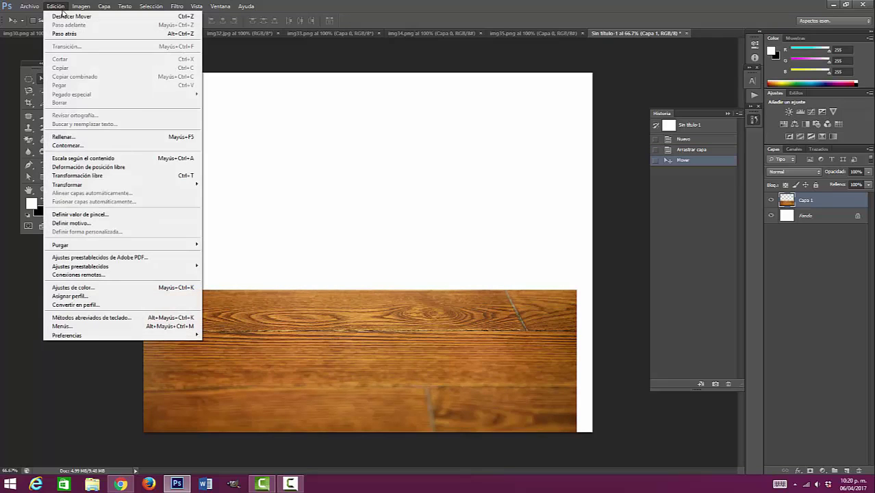
{"action": "left_click", "coordinate": [100, 176]}
{"action": "left_click_drag", "start_coordinate": [577, 290], "coordinate": [597, 282]}
{"action": "left_click_drag", "start_coordinate": [142, 283], "coordinate": [138, 281]}
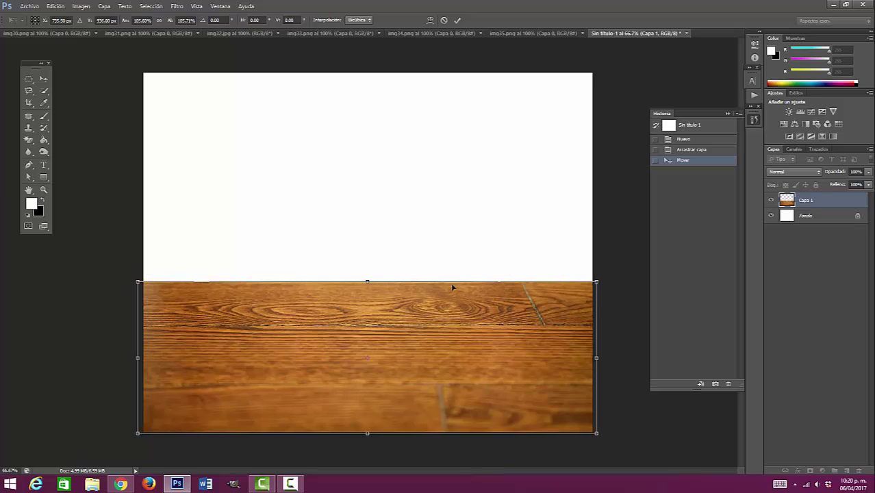
{"action": "key", "text": "Return"}
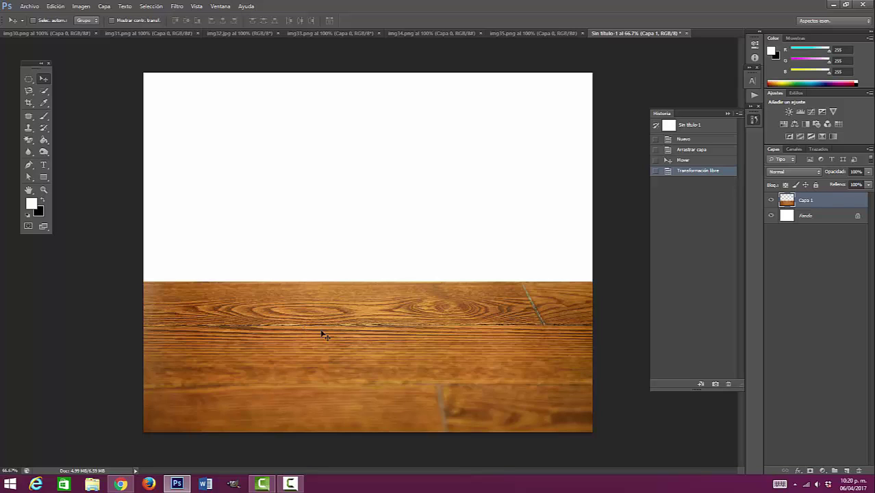
- Set the background colour to a light orange with a hue of 30°
{"action": "left_click", "coordinate": [39, 212]}
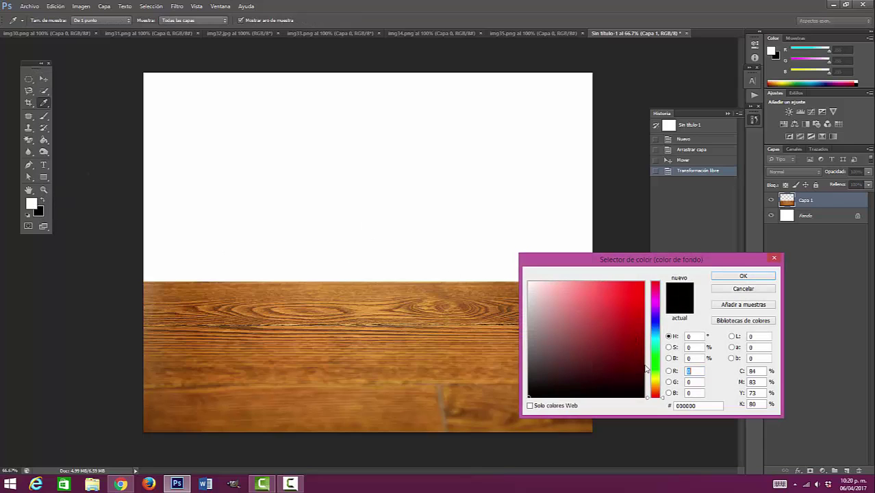
{"action": "left_click", "coordinate": [659, 383]}
{"action": "left_click_drag", "start_coordinate": [657, 387], "coordinate": [657, 392]}
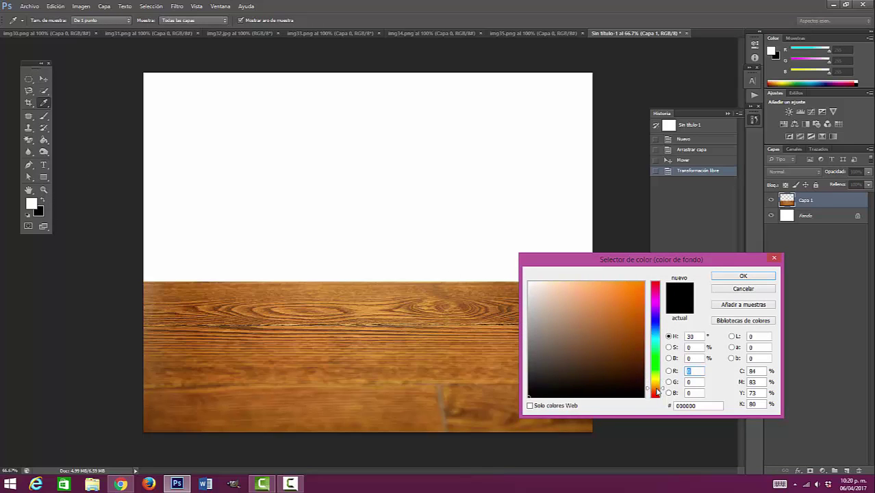
{"action": "left_click_drag", "start_coordinate": [618, 300], "coordinate": [602, 300]}
{"action": "left_click", "coordinate": [743, 276]}
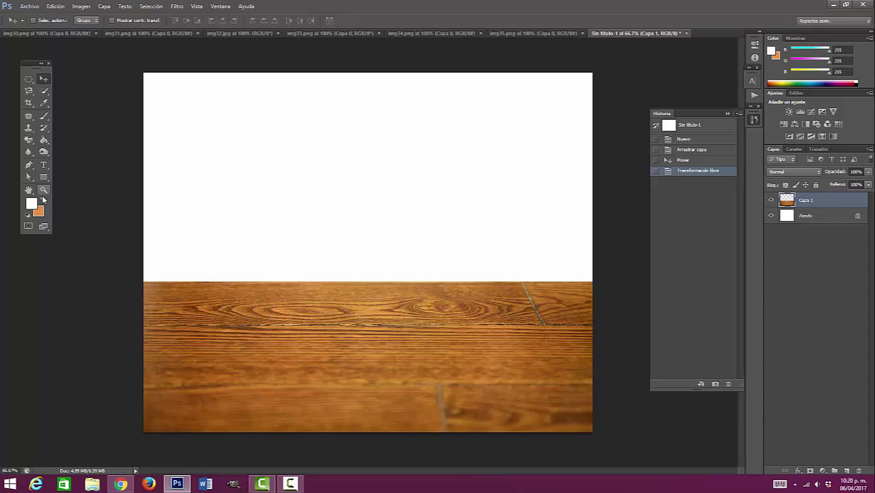
- Set the foreground colour to the golden yellow c9a136
{"action": "left_click", "coordinate": [43, 200]}
{"action": "left_click", "coordinate": [42, 200]}
{"action": "left_click", "coordinate": [32, 204]}
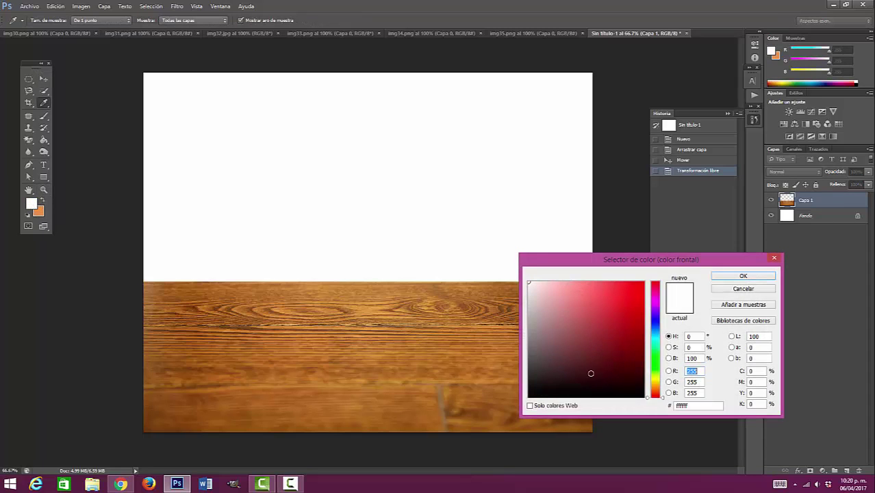
{"action": "mouse_move", "coordinate": [656, 397]}
{"action": "left_mouse_down"}
{"action": "mouse_move", "coordinate": [649, 374]}
{"action": "mouse_move", "coordinate": [658, 388]}
{"action": "left_mouse_up"}
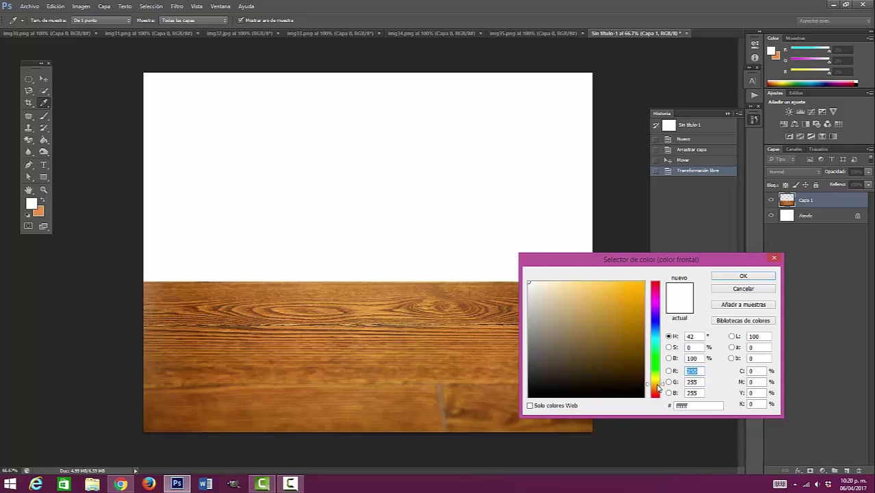
{"action": "left_click_drag", "start_coordinate": [611, 296], "coordinate": [613, 307]}
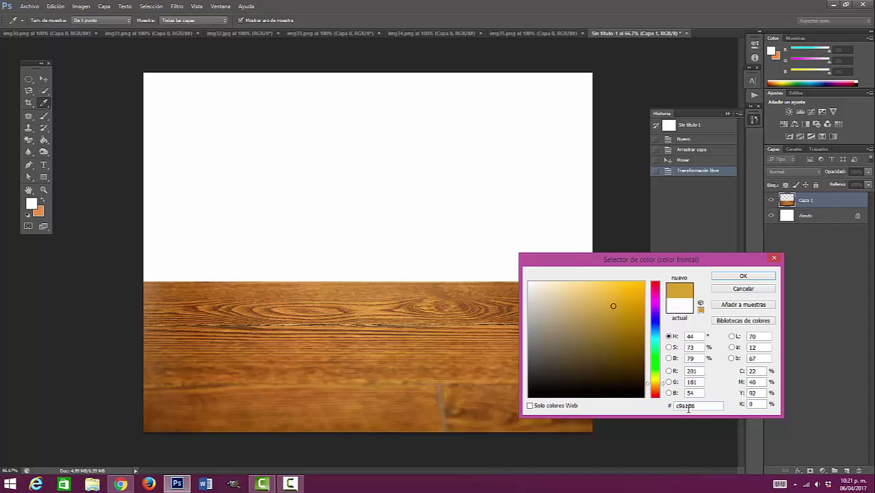
{"action": "left_click", "coordinate": [743, 276]}
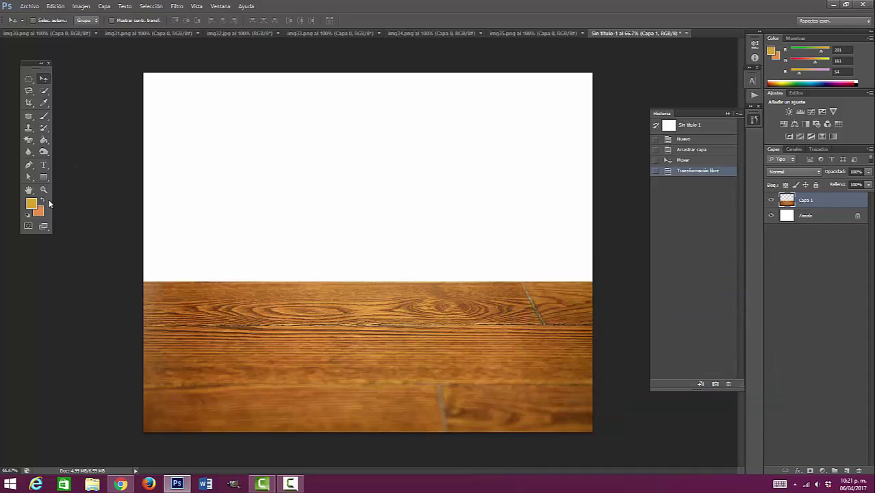
- Darken the background colour to the orange-brown b97737
{"action": "left_click", "coordinate": [42, 214]}
{"action": "left_click_drag", "start_coordinate": [603, 300], "coordinate": [606, 318]}
{"action": "key", "text": "v"}
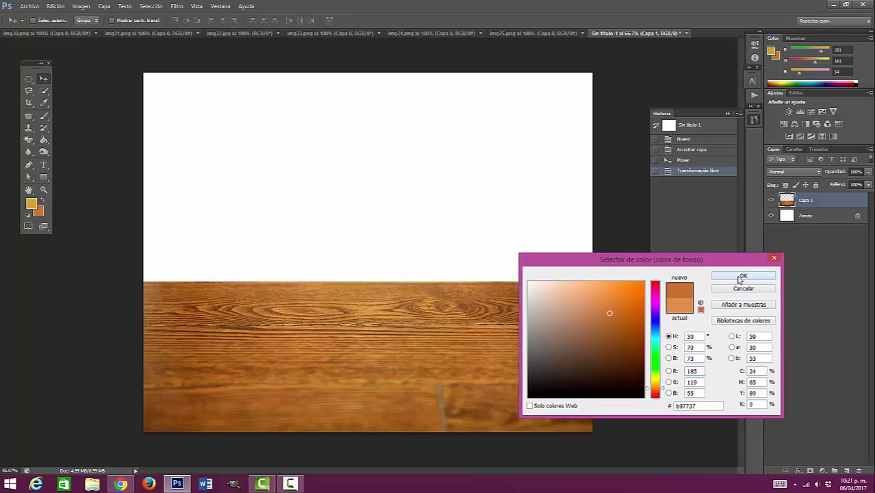
{"action": "left_click", "coordinate": [738, 279]}
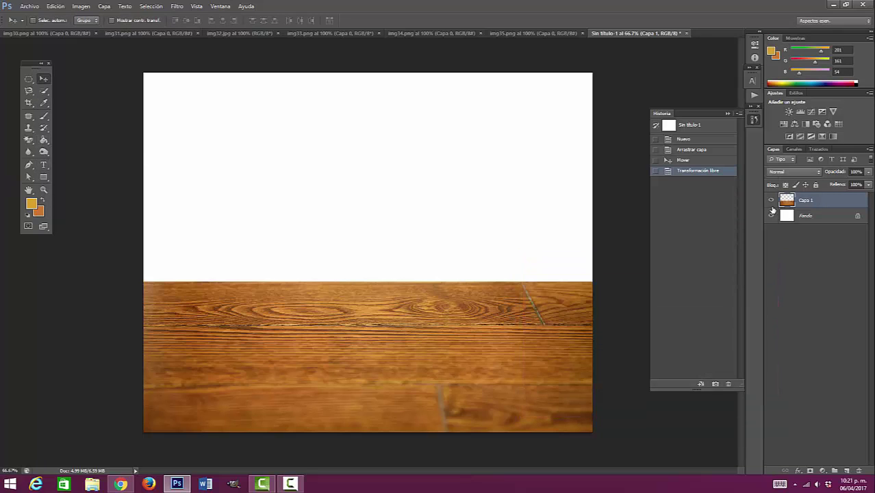
- Fill the Fondo layer with a vertical linear gradient from golden yellow above to orange at the floor's upper edge
{"action": "left_click", "coordinate": [821, 218]}
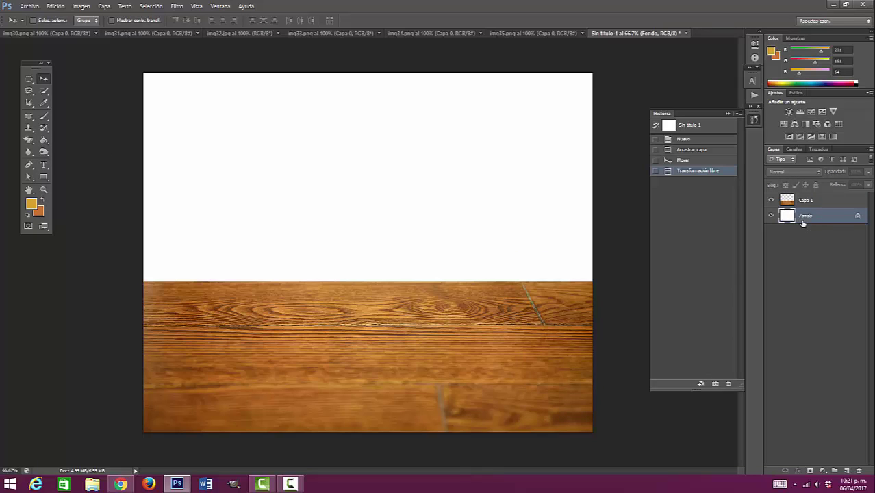
{"action": "left_click", "coordinate": [45, 141]}
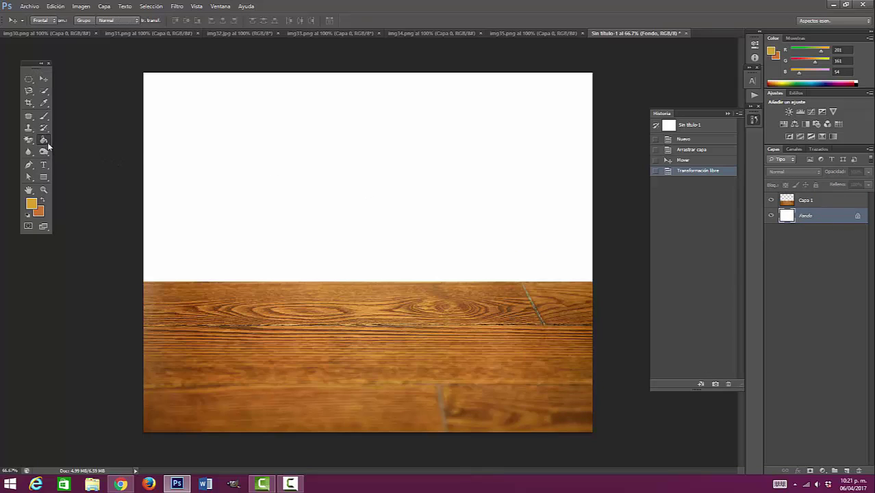
{"action": "left_click", "coordinate": [72, 138]}
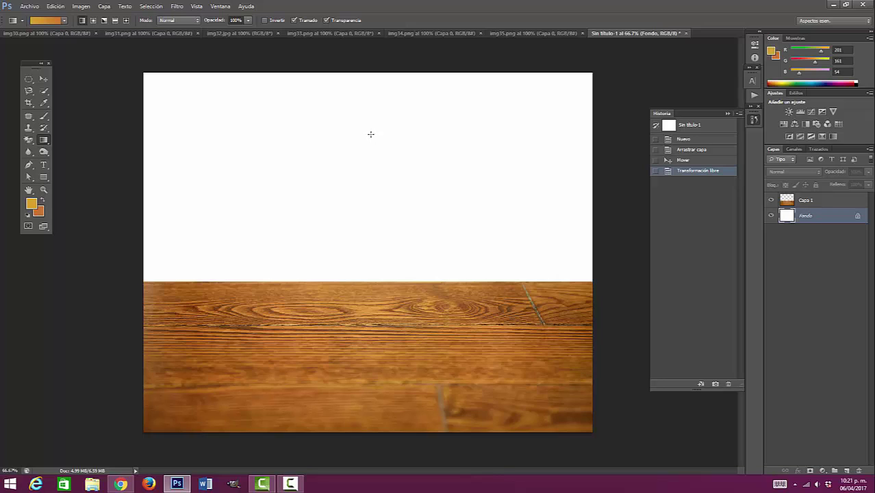
{"action": "left_click_drag", "start_coordinate": [365, 131], "coordinate": [364, 274]}
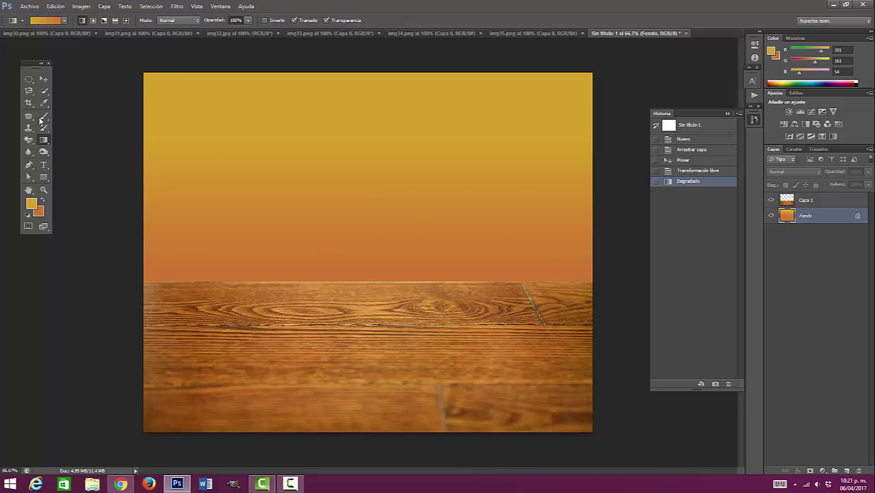
{"action": "left_click", "coordinate": [50, 80]}
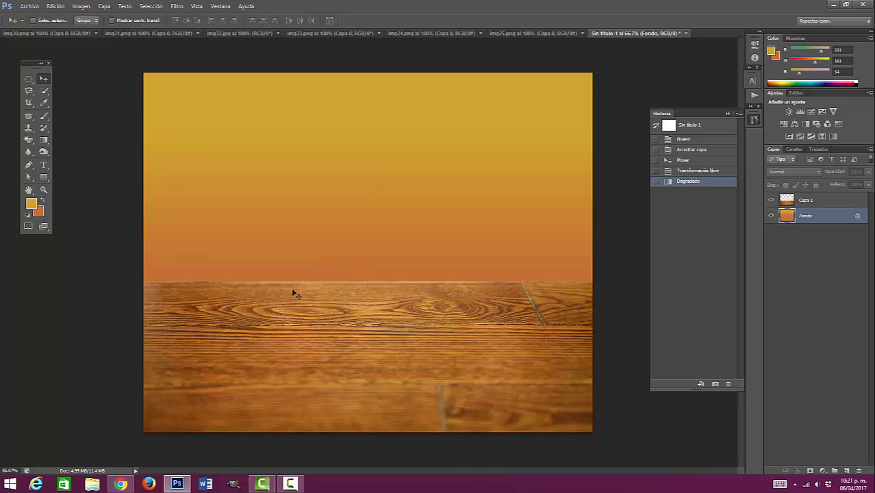
- Select the wooden floor layer and set up the Blur tool with a 125 px brush at 60% intensity
{"action": "right_click", "coordinate": [431, 315]}
{"action": "left_click", "coordinate": [452, 317]}
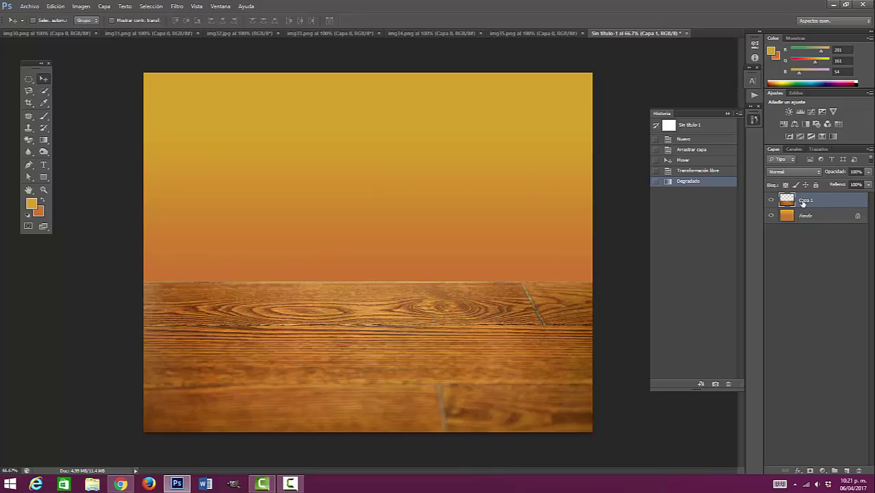
{"action": "left_click", "coordinate": [27, 152]}
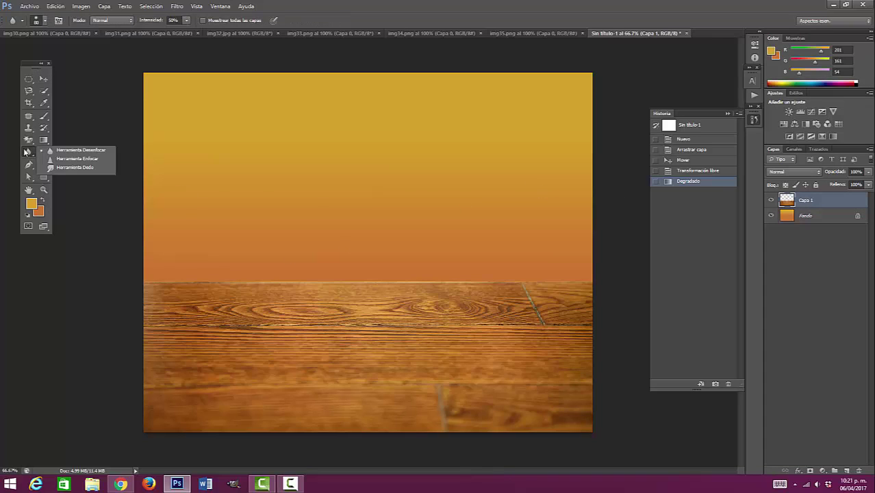
{"action": "left_click", "coordinate": [77, 150]}
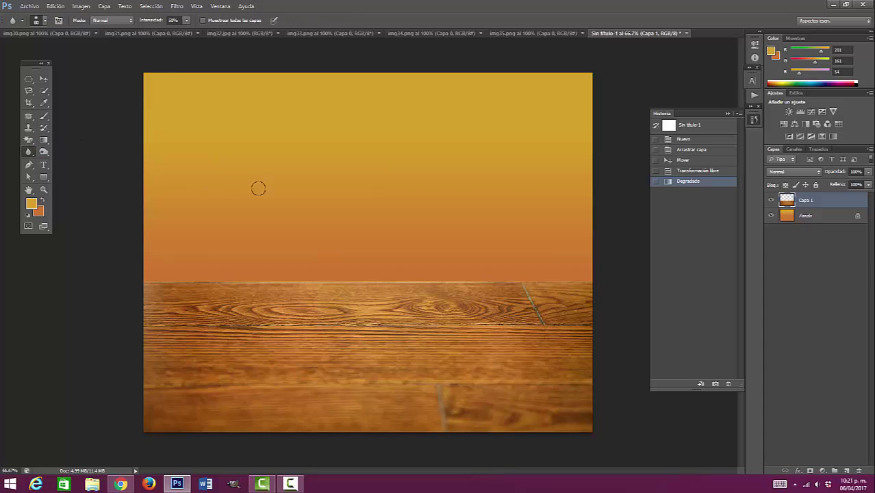
{"action": "right_click", "coordinate": [277, 196]}
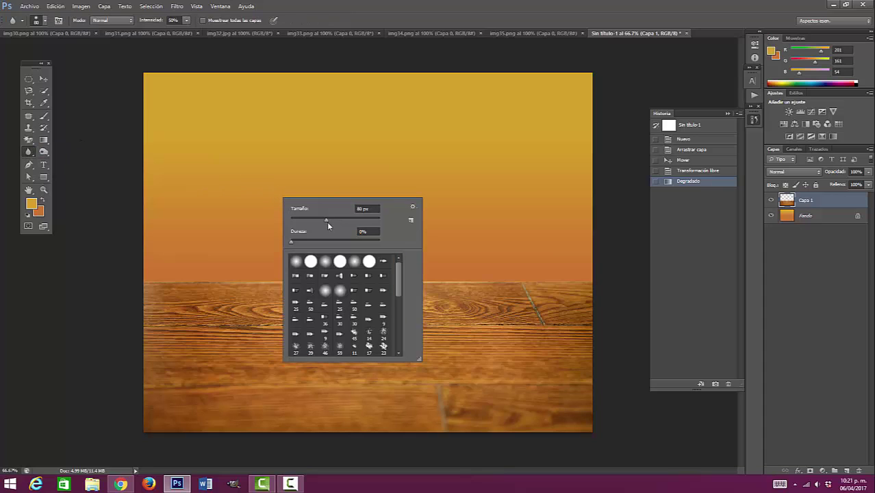
{"action": "left_click_drag", "start_coordinate": [326, 220], "coordinate": [341, 220]}
{"action": "left_click", "coordinate": [151, 23]}
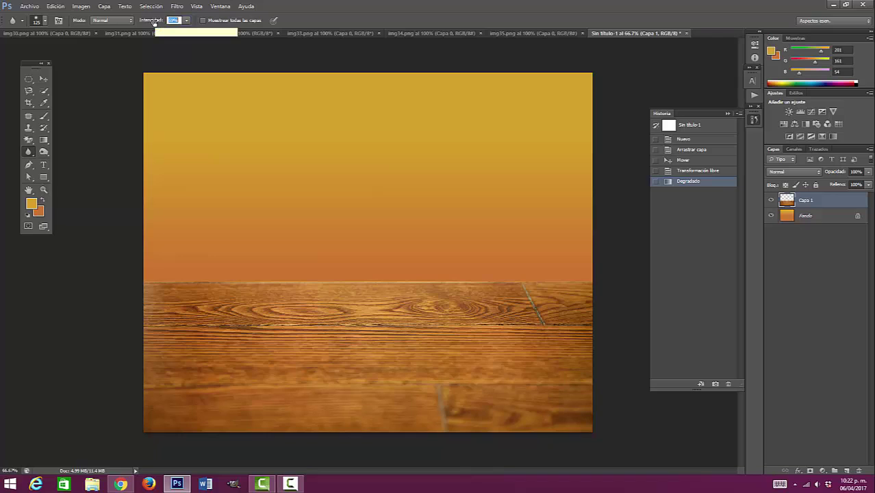
{"action": "type", "text": "60"}
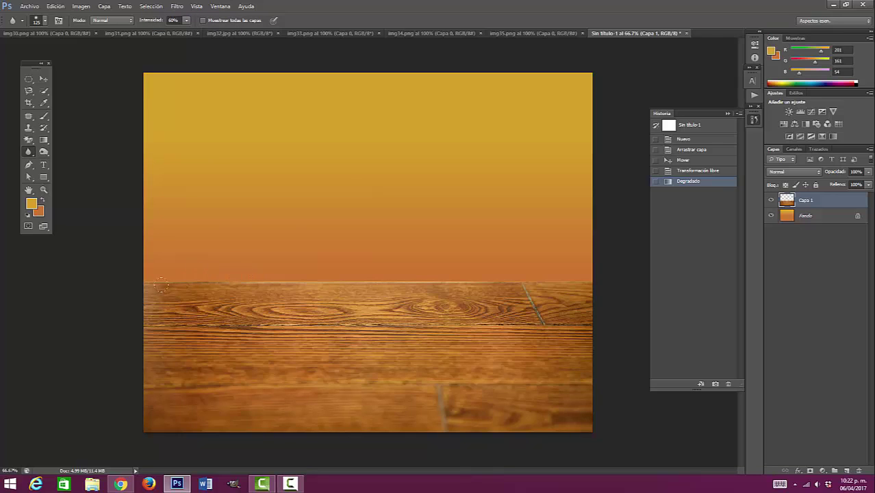
- Enlarge the blur brush to 300 px and soften the wooden floor's upper edge with repeated strokes across its width
{"action": "right_click", "coordinate": [293, 213]}
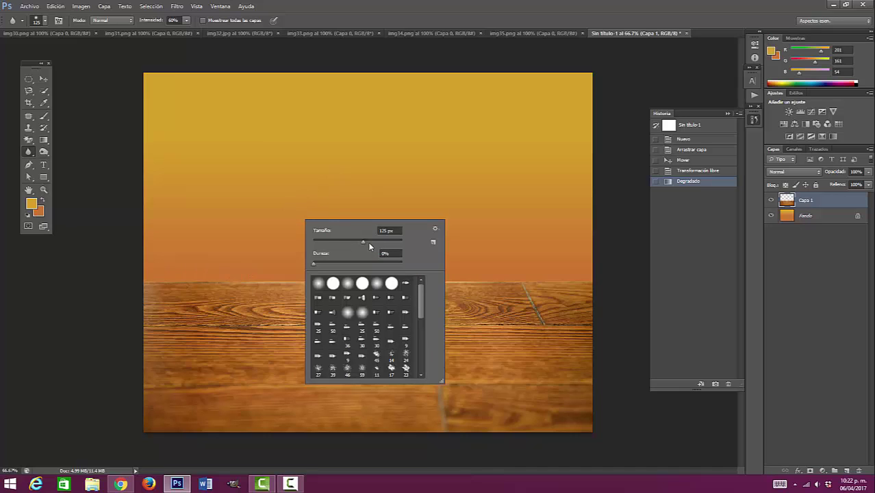
{"action": "left_click_drag", "start_coordinate": [368, 245], "coordinate": [384, 246]}
{"action": "type", "text": "300"}
{"action": "left_click", "coordinate": [370, 246]}
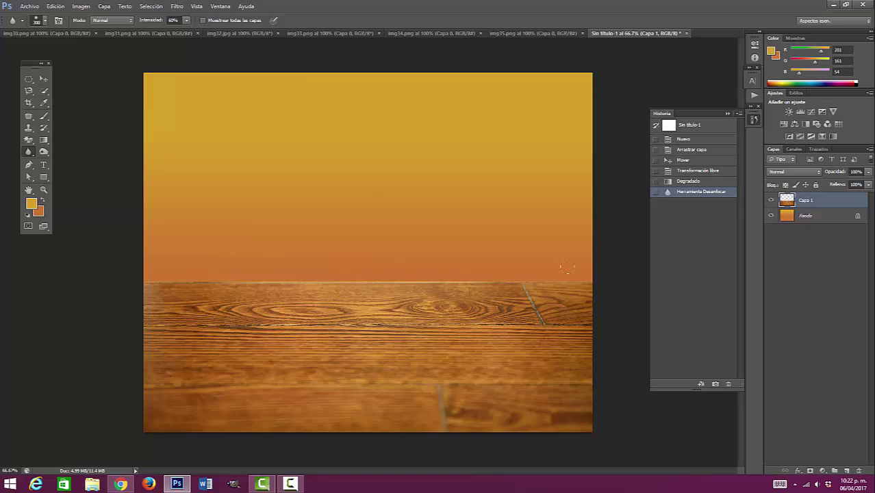
{"action": "left_click_drag", "start_coordinate": [566, 267], "coordinate": [579, 262]}
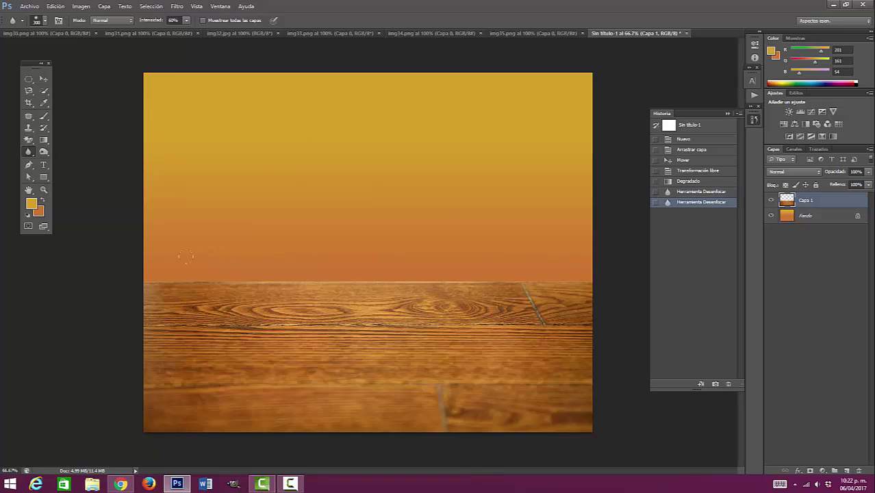
{"action": "left_click_drag", "start_coordinate": [84, 256], "coordinate": [118, 281]}
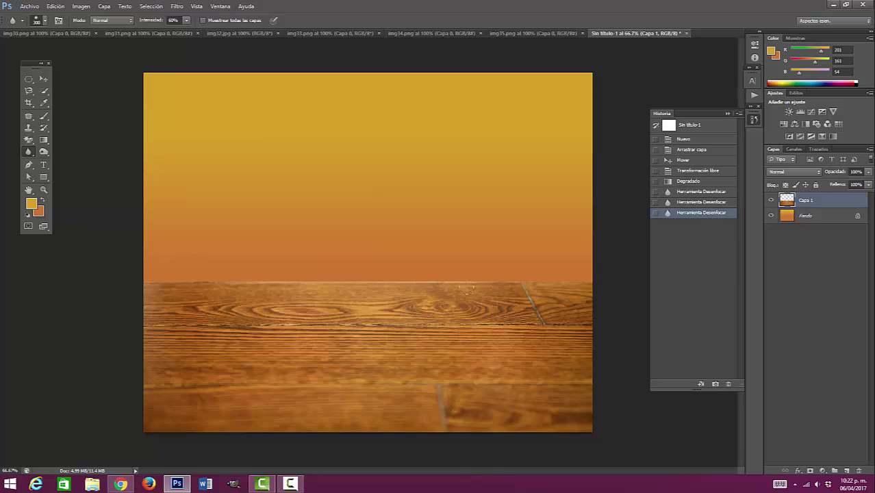
{"action": "left_click_drag", "start_coordinate": [567, 286], "coordinate": [572, 253]}
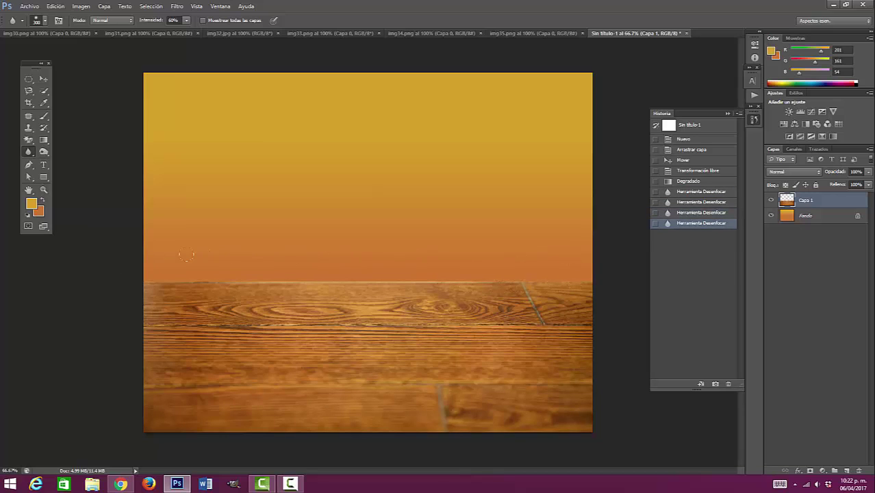
{"action": "left_click_drag", "start_coordinate": [102, 255], "coordinate": [57, 290]}
{"action": "left_click", "coordinate": [243, 298]}
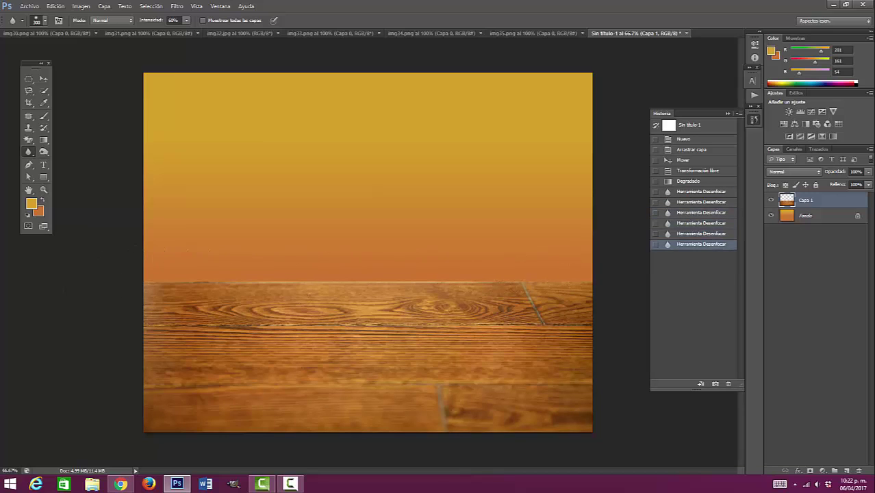
{"action": "left_click_drag", "start_coordinate": [159, 287], "coordinate": [112, 263]}
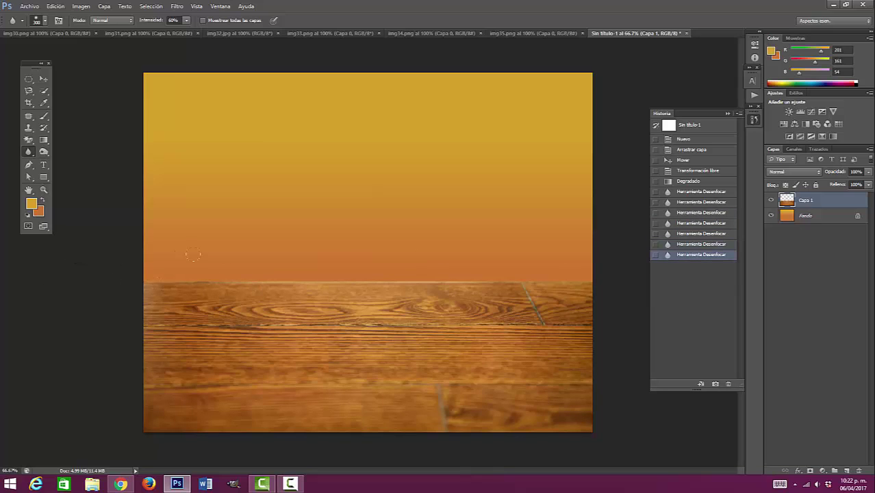
- Add a last blur stroke along the wooden floor and collapse the history list
{"action": "left_click_drag", "start_coordinate": [573, 259], "coordinate": [223, 353]}
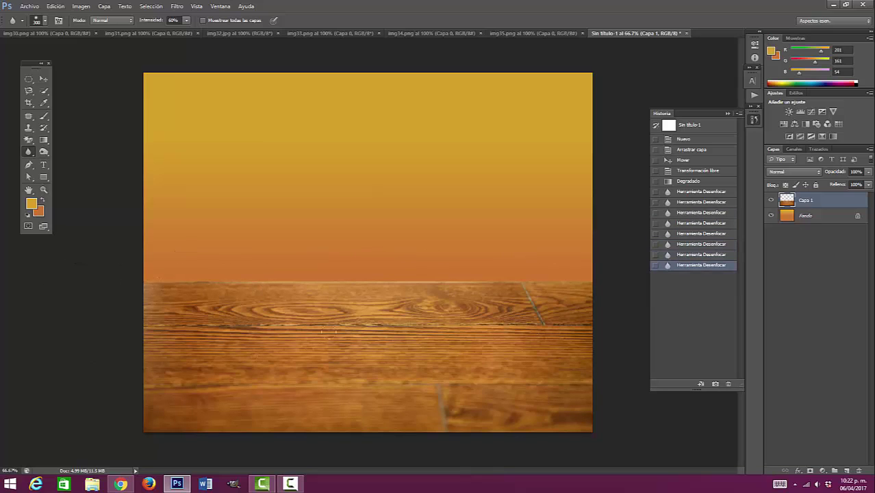
{"action": "left_click", "coordinate": [728, 113]}
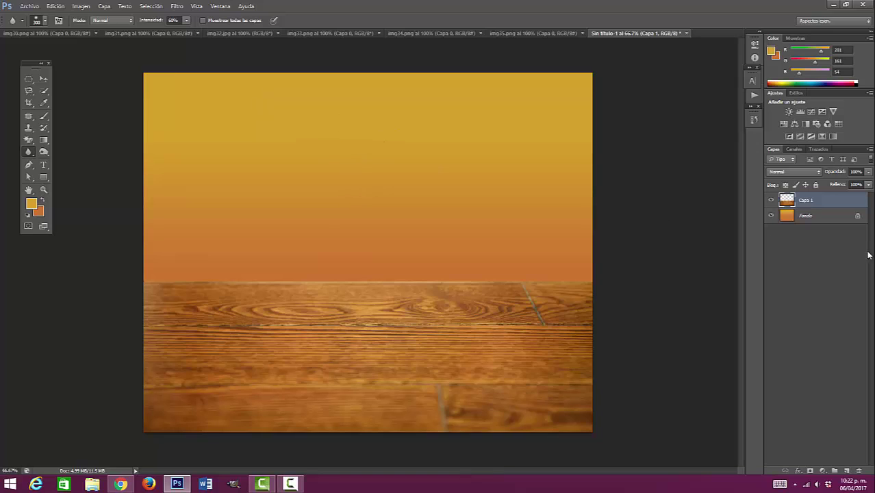
- Copy the img32.jpg restaurant photo into the composition just above the Fondo layer, in the canvas's upper-left area behind the wooden floor
{"action": "left_click", "coordinate": [835, 220]}
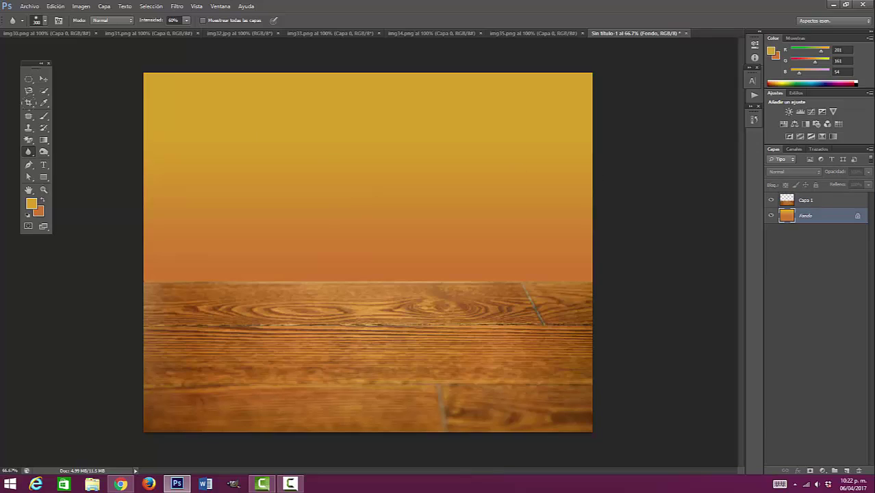
{"action": "left_click", "coordinate": [43, 80]}
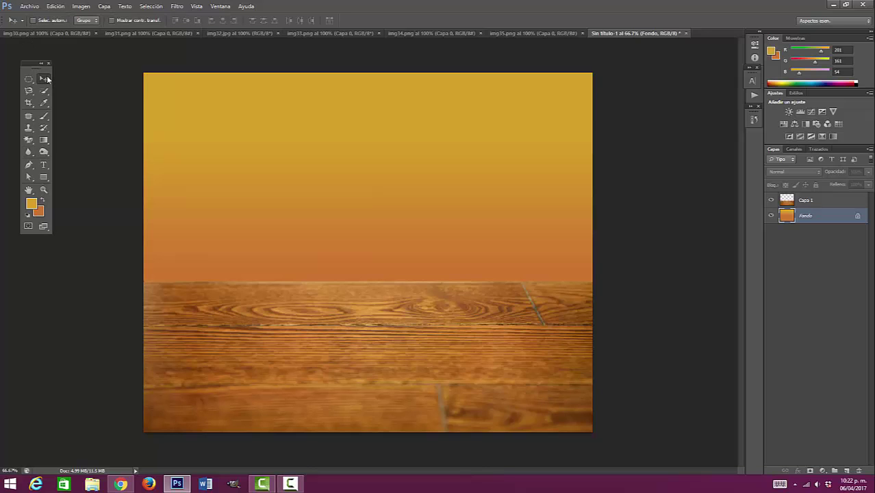
{"action": "left_click", "coordinate": [234, 33]}
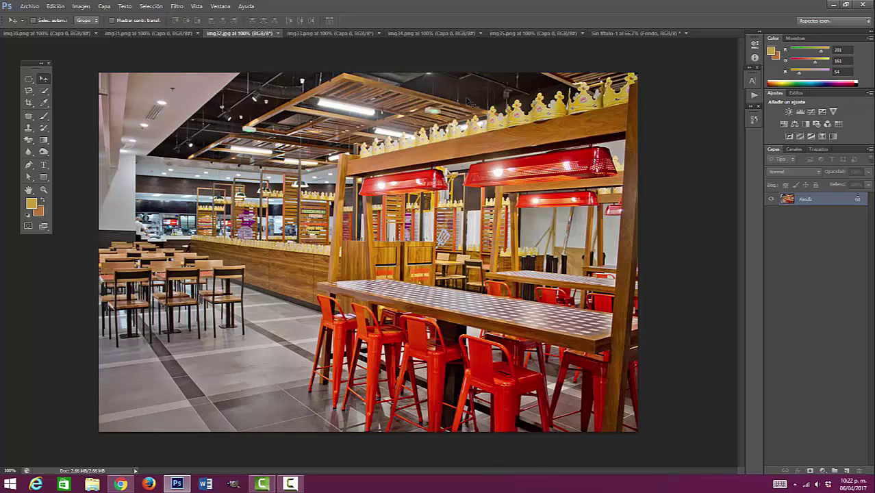
{"action": "left_click", "coordinate": [607, 34]}
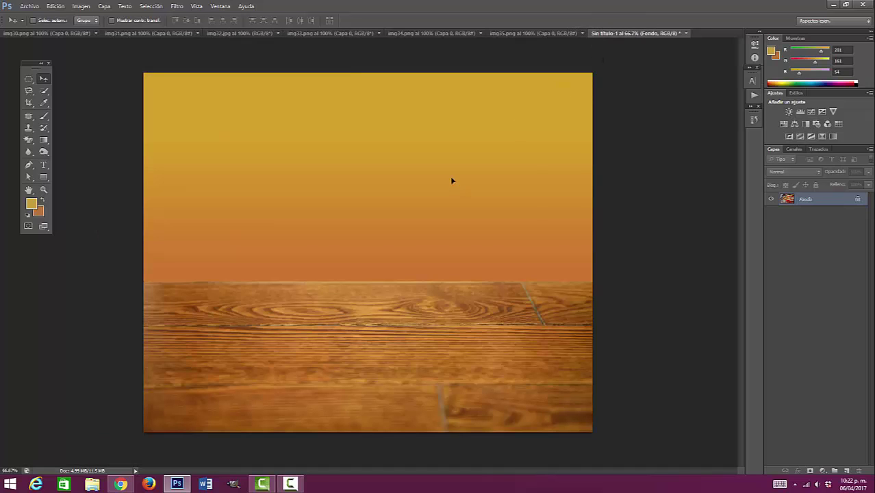
{"action": "key", "text": "ctrl+v"}
{"action": "left_click", "coordinate": [454, 224]}
{"action": "left_click_drag", "start_coordinate": [454, 227], "coordinate": [412, 146]}
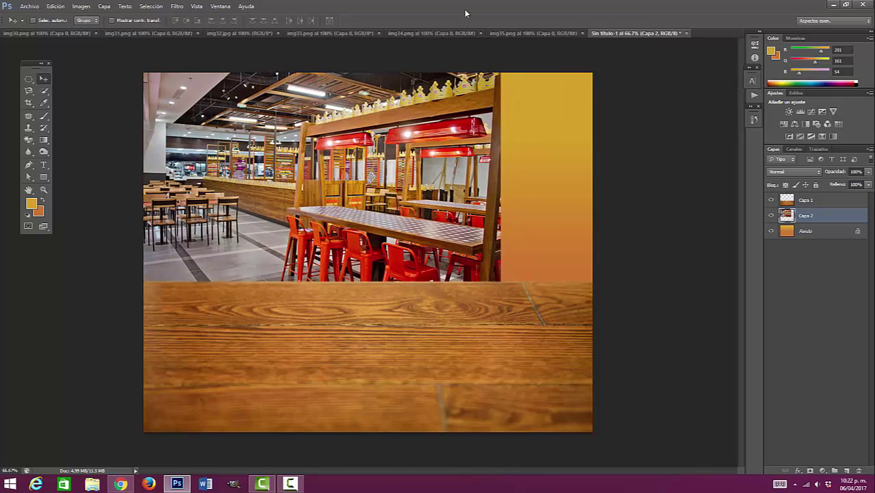
- Close the source images img33.png and img32.jpg
{"action": "left_click", "coordinate": [294, 33]}
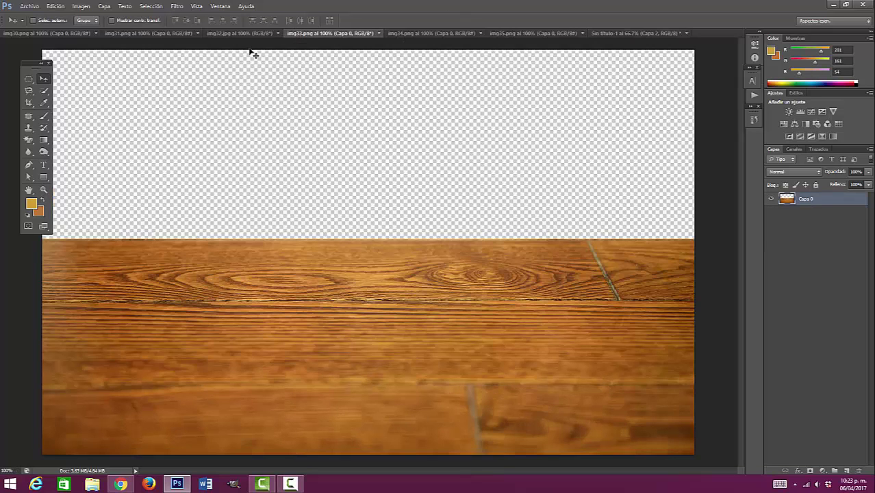
{"action": "left_click", "coordinate": [379, 33]}
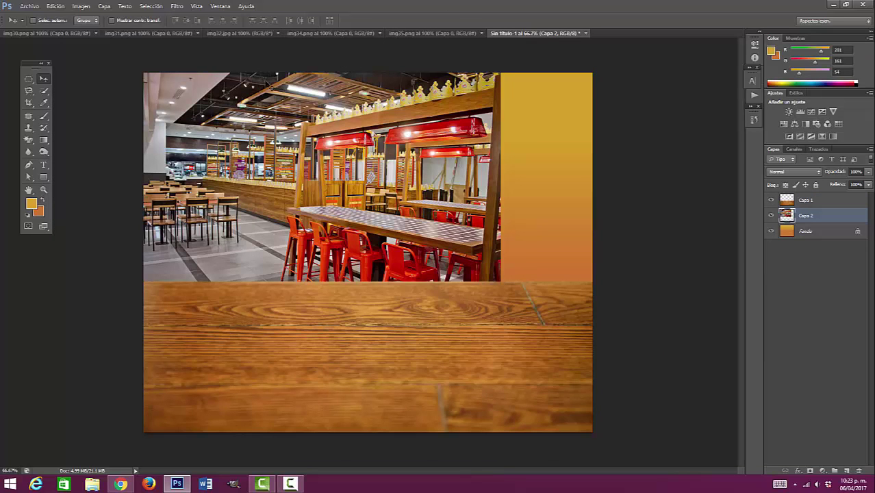
{"action": "left_click", "coordinate": [227, 33]}
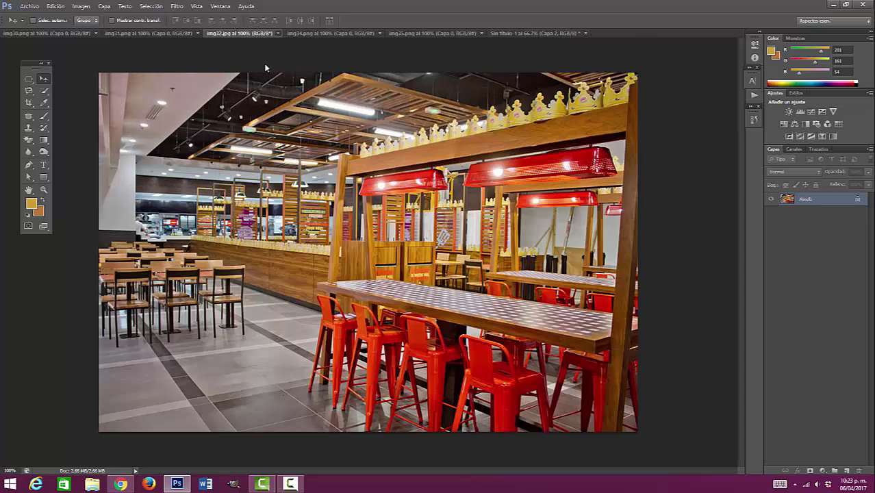
{"action": "left_click", "coordinate": [278, 33]}
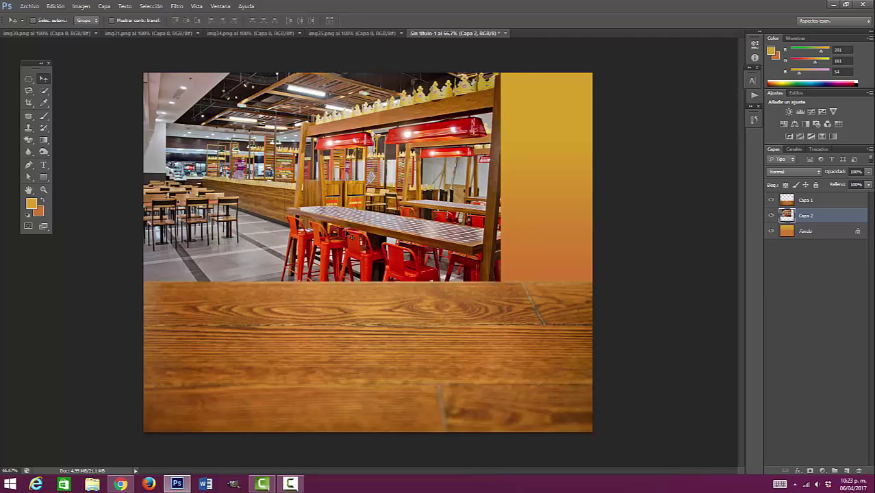
- Scale the restaurant photo proportionally to about 127% to span the canvas width, and shift it upward behind the floor
{"action": "right_click", "coordinate": [347, 215]}
{"action": "left_click", "coordinate": [363, 214]}
{"action": "mouse_move", "coordinate": [393, 216]}
{"action": "left_mouse_down"}
{"action": "mouse_move", "coordinate": [406, 230]}
{"action": "mouse_move", "coordinate": [400, 217]}
{"action": "mouse_move", "coordinate": [387, 217]}
{"action": "left_mouse_up"}
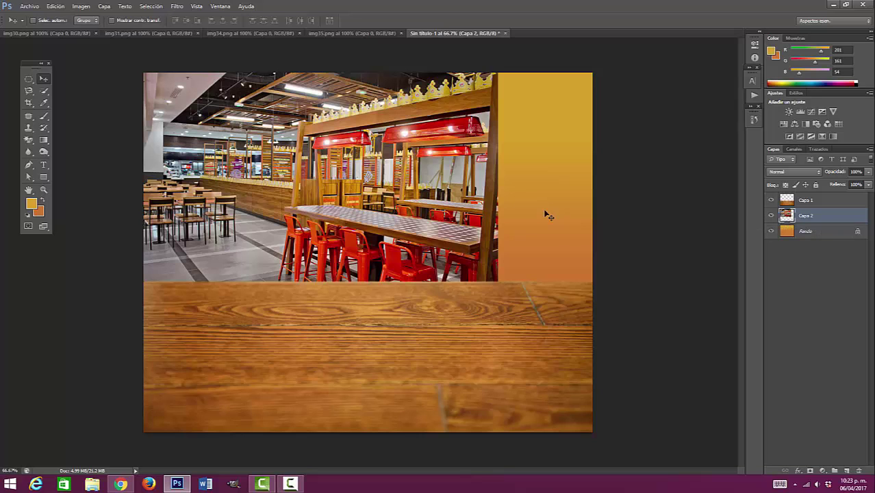
{"action": "key", "text": "ctrl+t"}
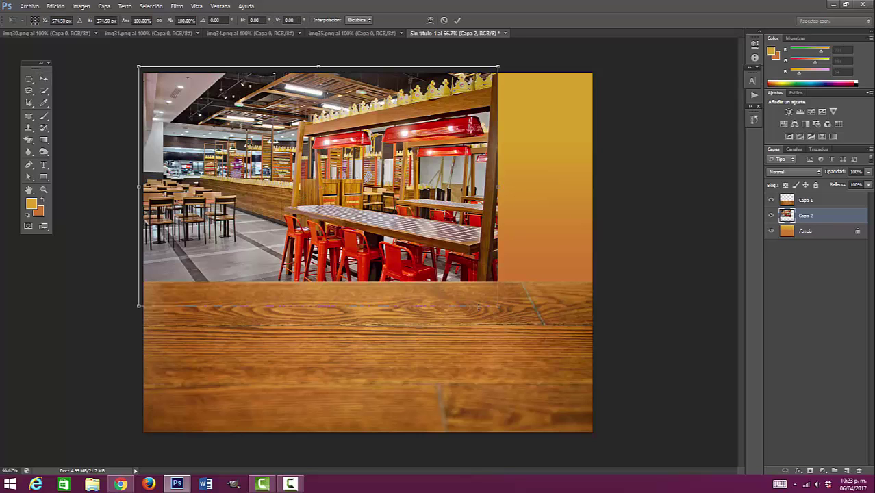
{"action": "left_click_drag", "start_coordinate": [491, 309], "coordinate": [598, 361]}
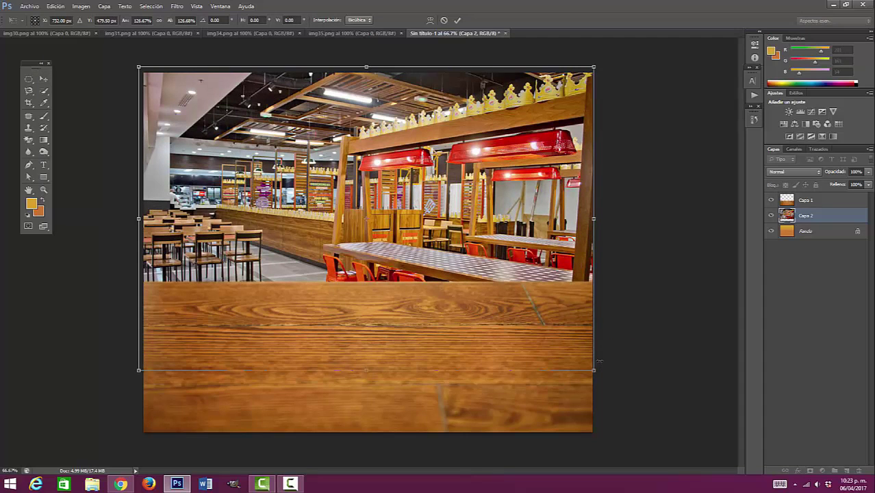
{"action": "key", "text": "Return"}
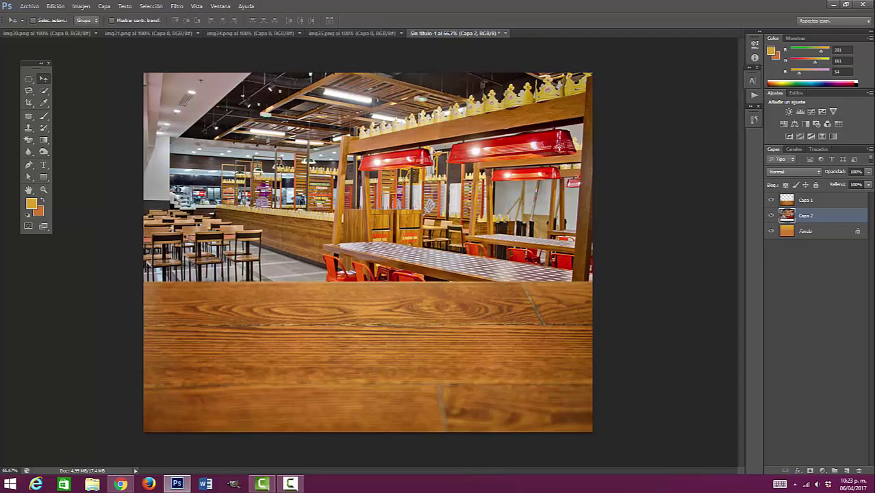
{"action": "left_click_drag", "start_coordinate": [309, 226], "coordinate": [313, 196]}
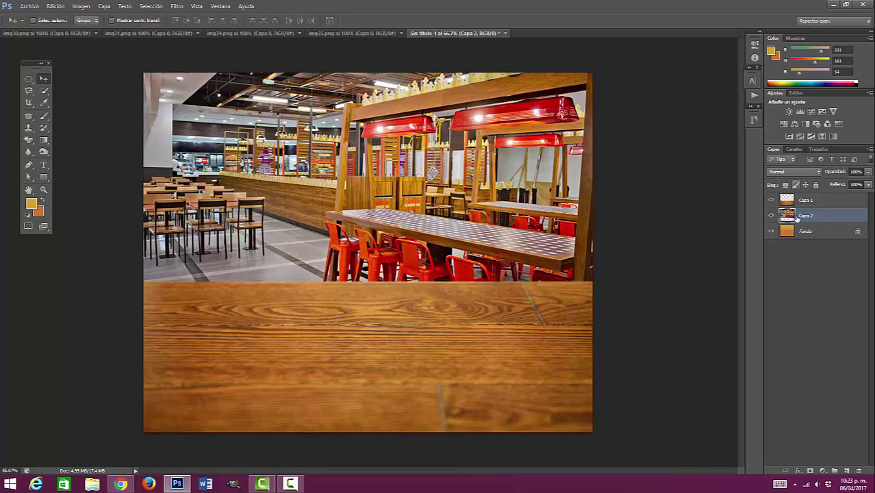
- Try several blend modes on the restaurant photo layer and set it to Luz suave
{"action": "left_click", "coordinate": [806, 172]}
{"action": "left_click", "coordinate": [806, 173]}
{"action": "scroll", "coordinate": [807, 173], "scroll_direction": "down", "scroll_amount": 5}
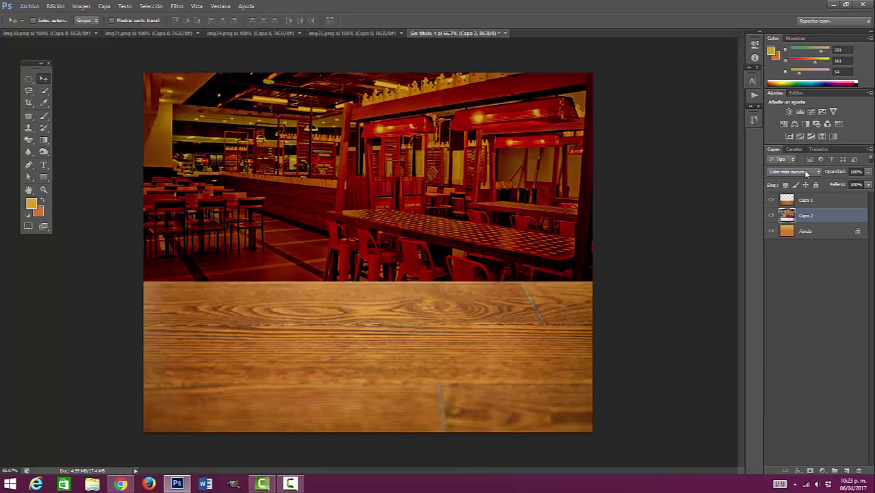
{"action": "scroll", "coordinate": [806, 173], "scroll_direction": "down", "scroll_amount": 4}
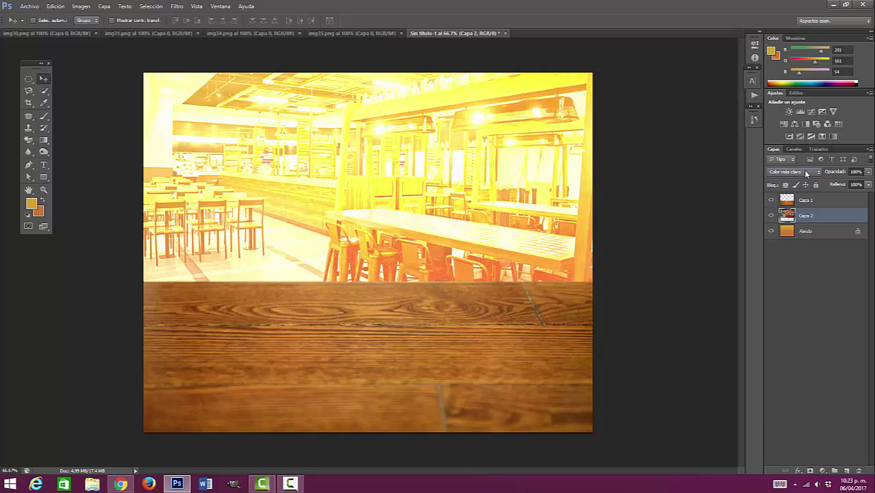
{"action": "scroll", "coordinate": [806, 173], "scroll_direction": "down", "scroll_amount": 2}
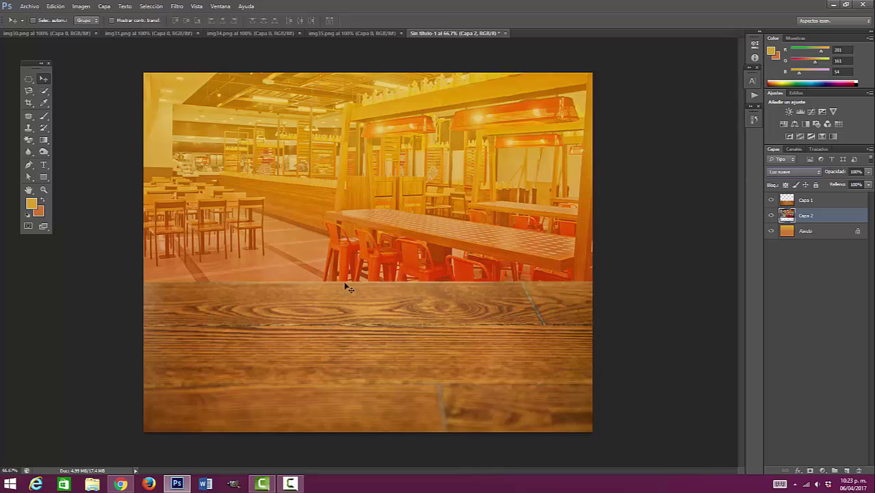
{"action": "left_click", "coordinate": [798, 172]}
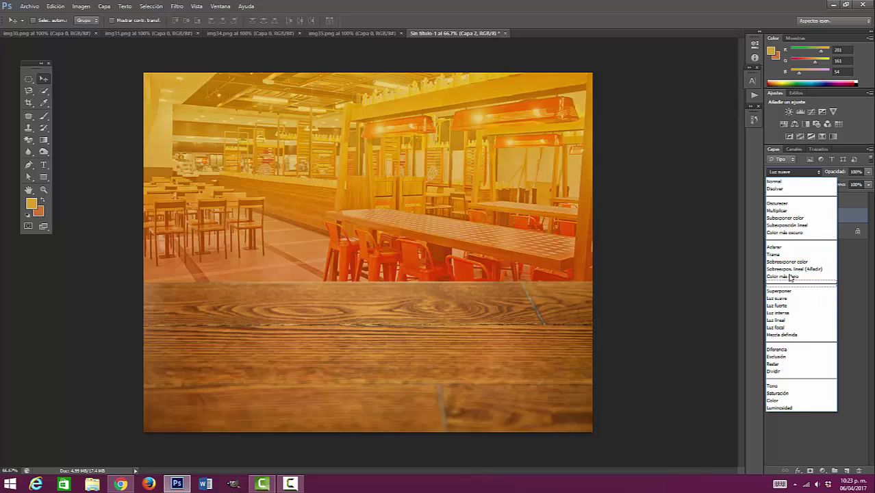
{"action": "left_click", "coordinate": [787, 299]}
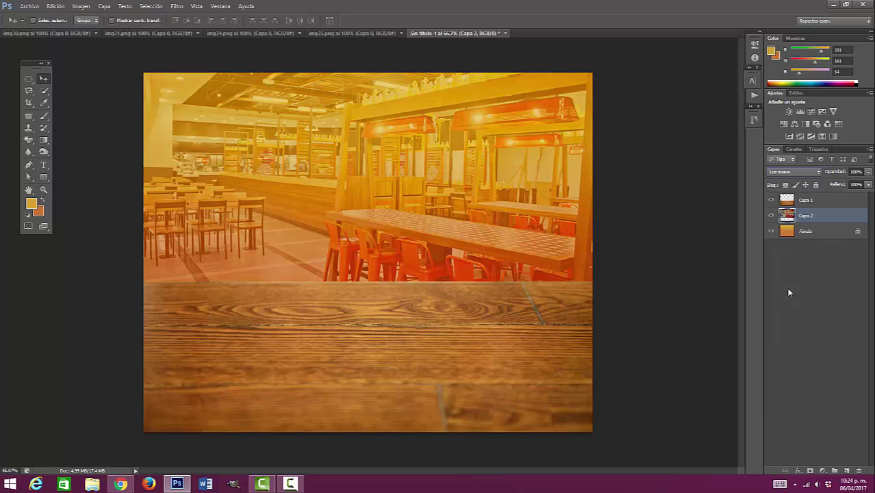
- Apply a Gaussian blur with a 3.5-pixel radius to the restaurant photo layer
{"action": "right_click", "coordinate": [436, 228]}
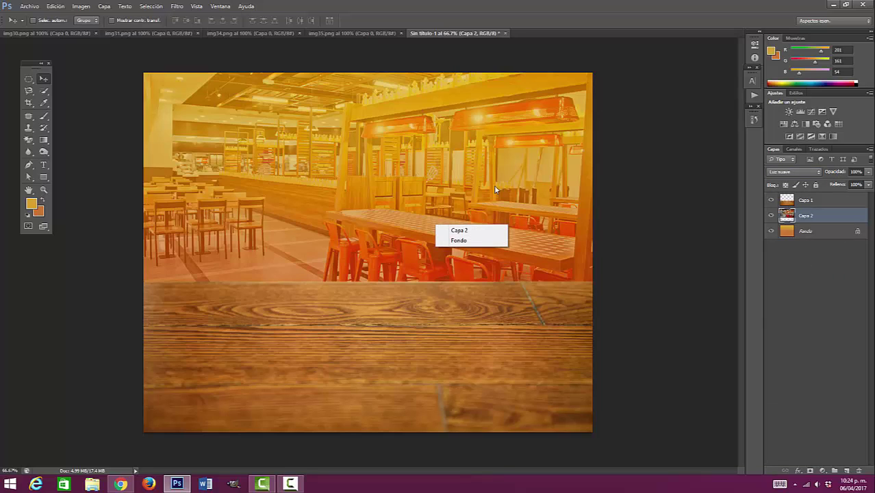
{"action": "left_click", "coordinate": [791, 221]}
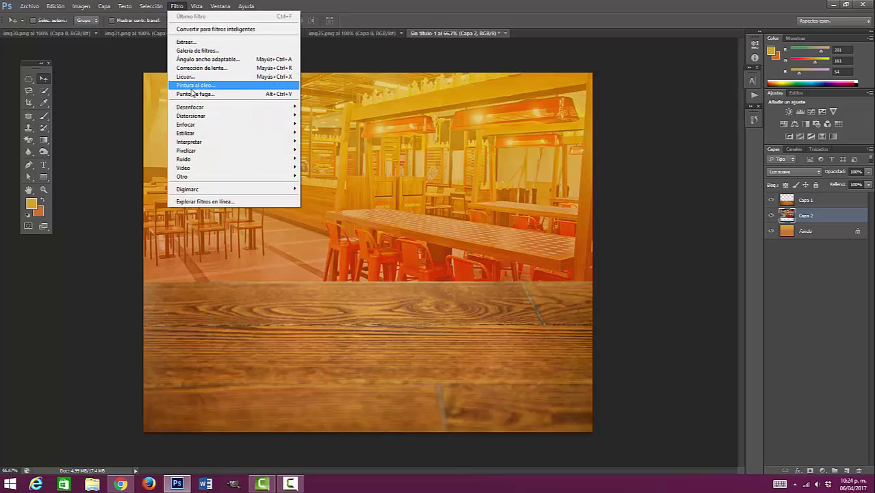
{"action": "mouse_move", "coordinate": [196, 109]}
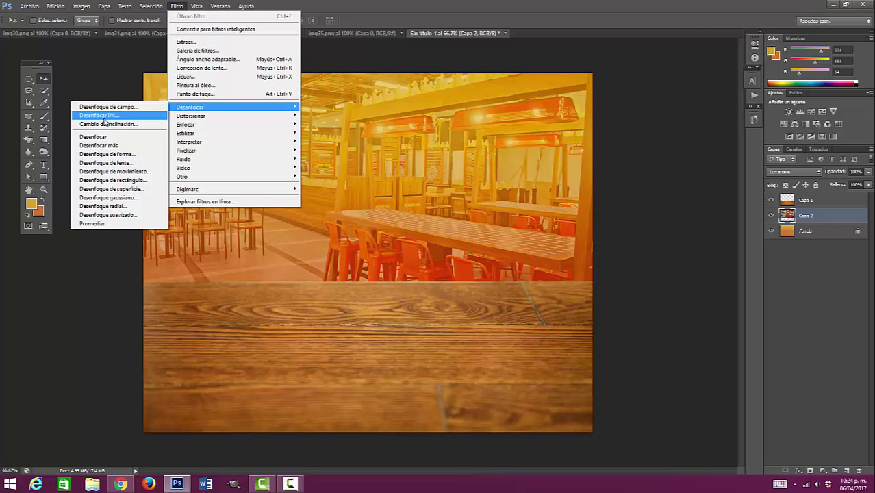
{"action": "left_click", "coordinate": [109, 198]}
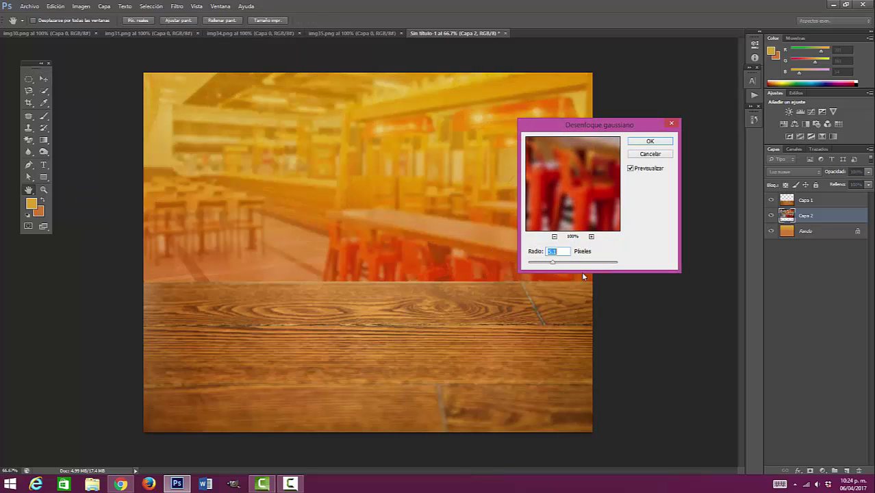
{"action": "mouse_move", "coordinate": [558, 266]}
{"action": "left_mouse_down"}
{"action": "mouse_move", "coordinate": [531, 266]}
{"action": "mouse_move", "coordinate": [541, 266]}
{"action": "left_mouse_up"}
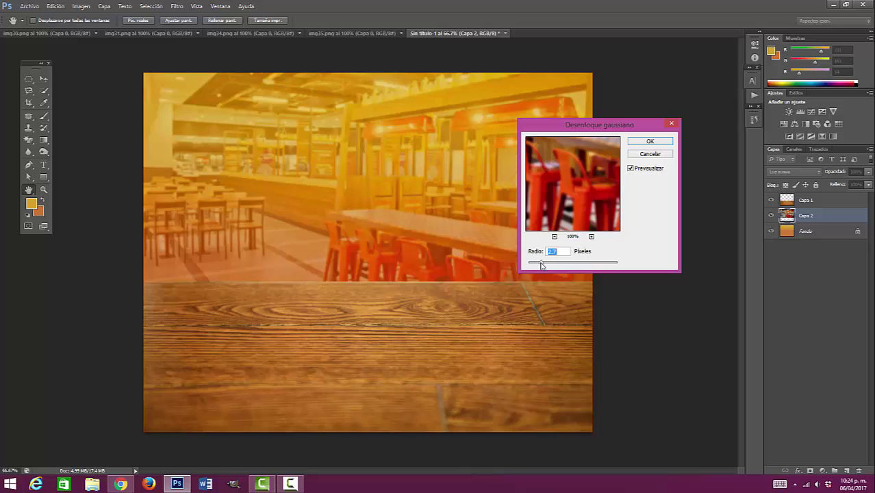
{"action": "left_click_drag", "start_coordinate": [542, 265], "coordinate": [544, 266]}
{"action": "type", "text": "305"}
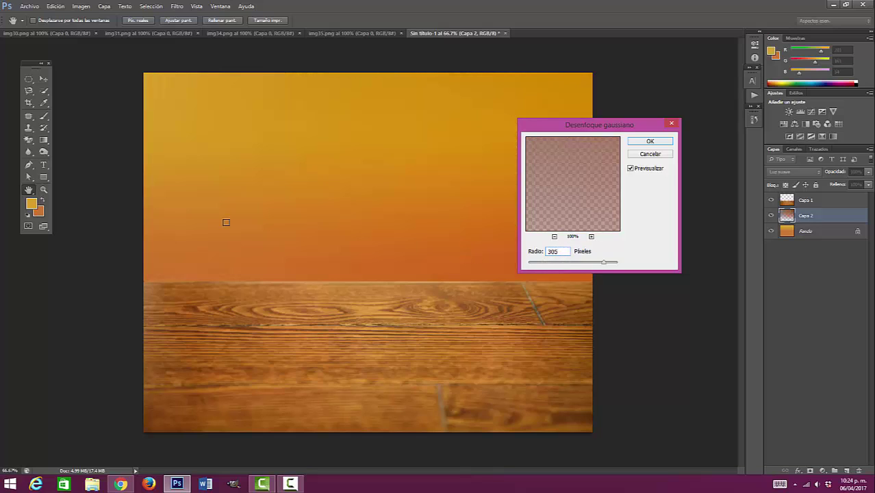
{"action": "left_click", "coordinate": [279, 211]}
{"action": "type", "text": "3.5"}
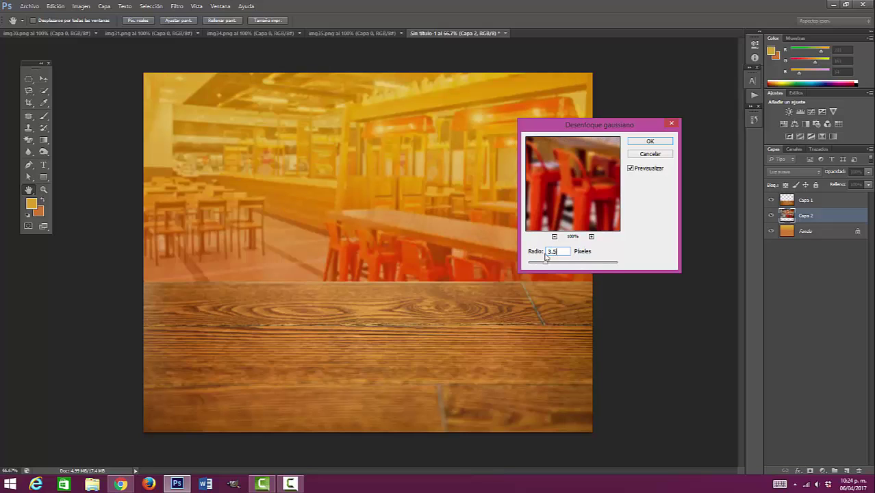
{"action": "left_click", "coordinate": [649, 142]}
{"action": "key", "text": "v"}
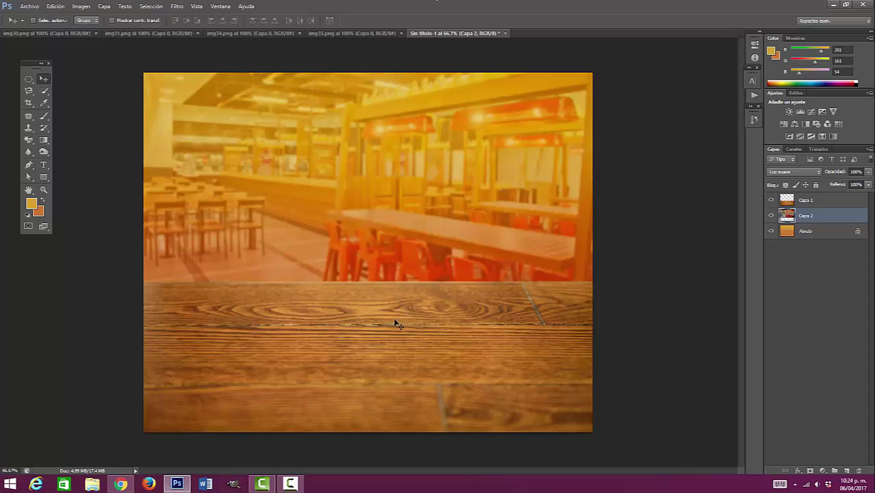
- Look through the remaining open source images, from the burger in img35.png to the green chili in img30.png
{"action": "right_click", "coordinate": [318, 313]}
{"action": "left_click", "coordinate": [268, 187]}
{"action": "left_click", "coordinate": [335, 34]}
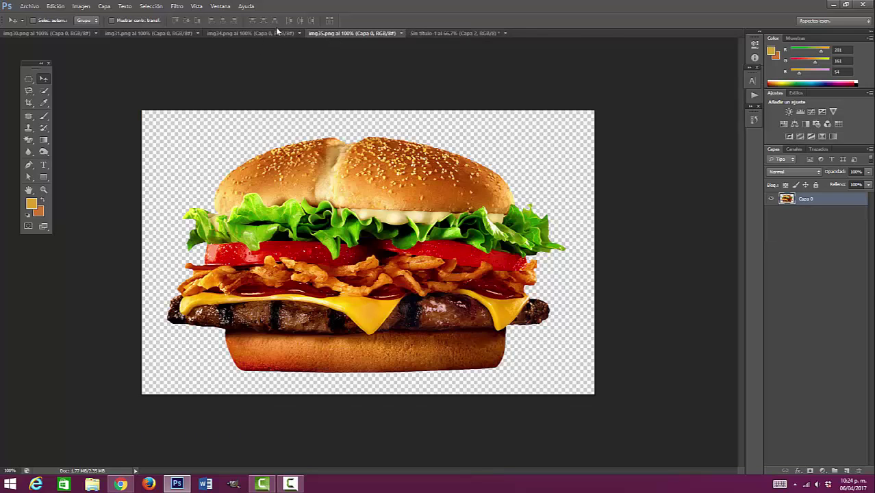
{"action": "left_click", "coordinate": [271, 31]}
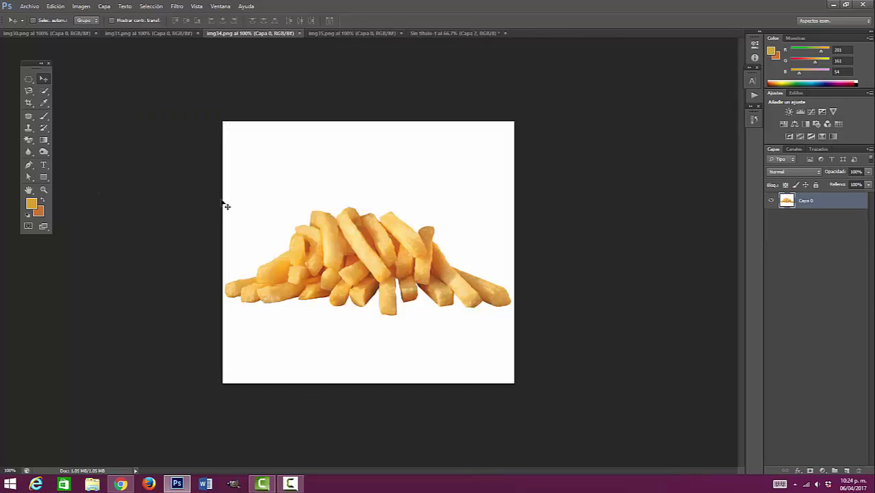
{"action": "left_click", "coordinate": [149, 33]}
{"action": "left_click", "coordinate": [76, 33]}
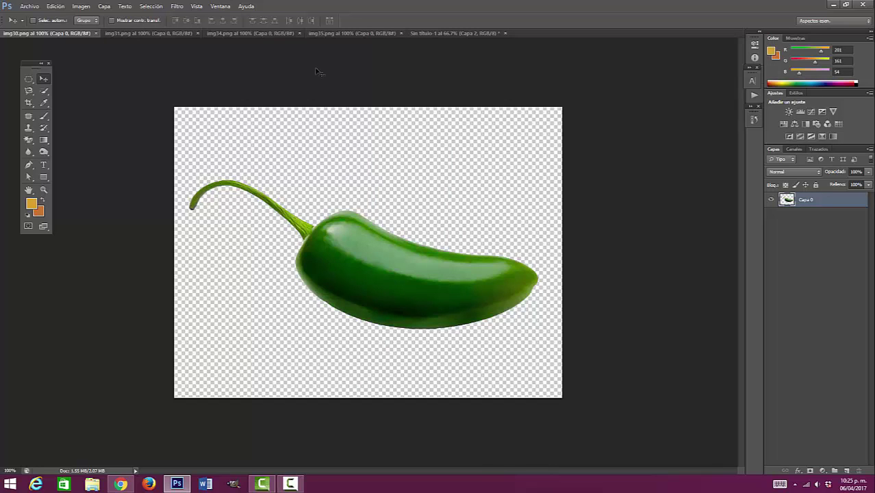
- Copy the burger from img35.png into the composition and centre it roughly at the floor's upper edge
{"action": "left_click", "coordinate": [336, 32]}
{"action": "left_click_drag", "start_coordinate": [377, 101], "coordinate": [373, 189]}
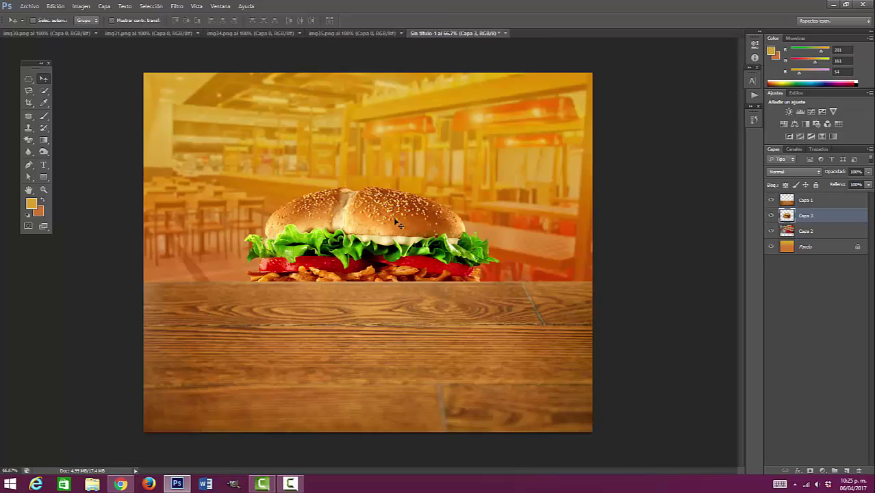
{"action": "left_click_drag", "start_coordinate": [397, 223], "coordinate": [385, 212]}
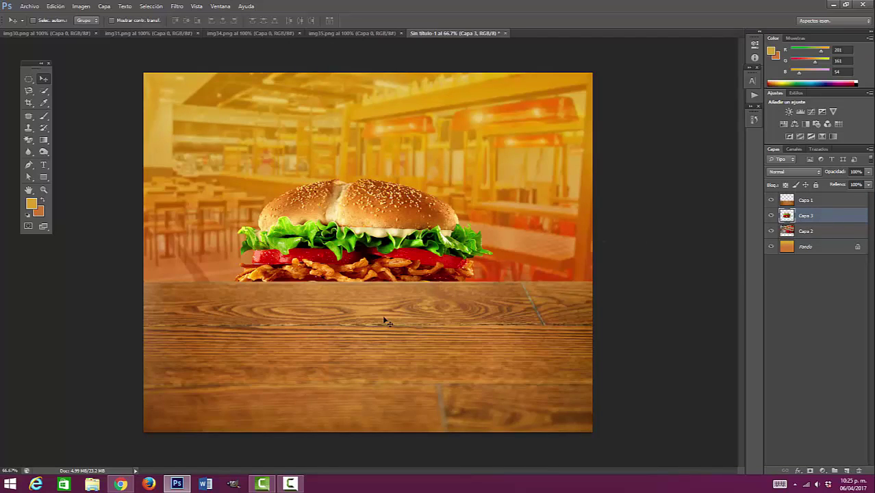
- Move the burger layer above the wooden floor layer and place the burger on the floor, slightly left of centre
{"action": "left_click_drag", "start_coordinate": [795, 221], "coordinate": [789, 195]}
{"action": "right_click", "coordinate": [391, 208]}
{"action": "left_click_drag", "start_coordinate": [391, 208], "coordinate": [355, 245]}
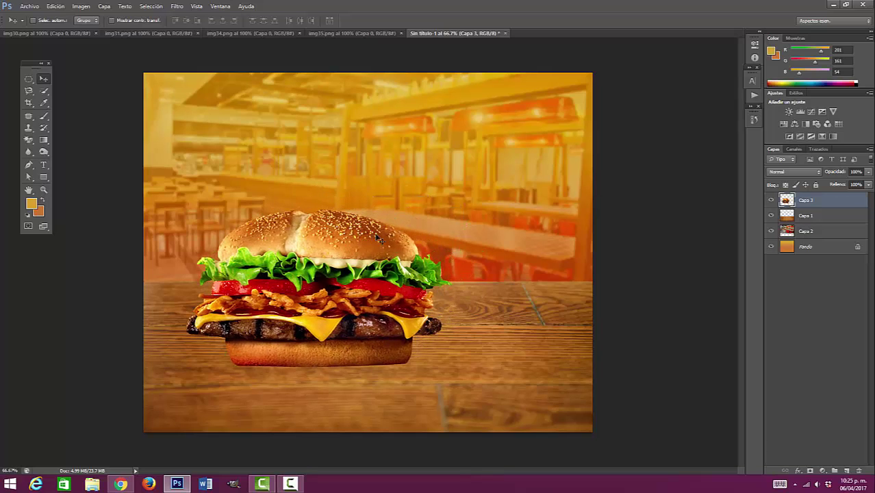
- Scale the burger proportionally to about 84% and shift it slightly up and to the left on the wooden floor
{"action": "key", "text": "ctrl+t"}
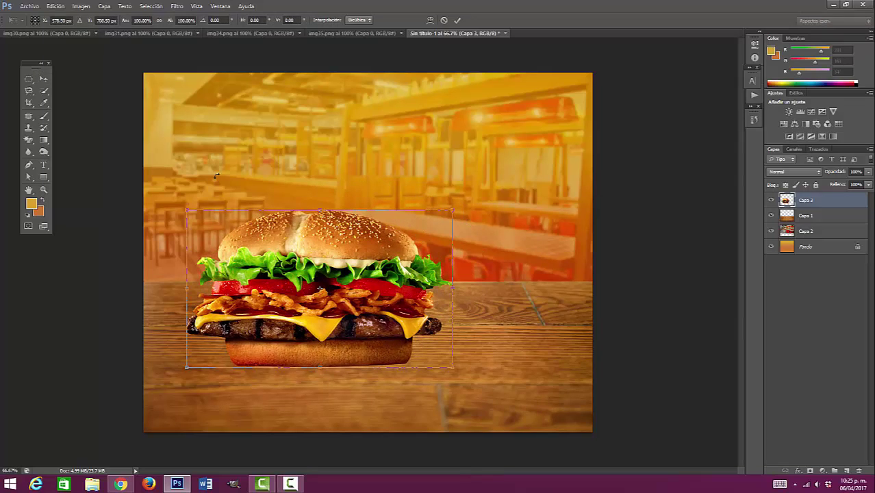
{"action": "left_click_drag", "start_coordinate": [452, 214], "coordinate": [415, 242]}
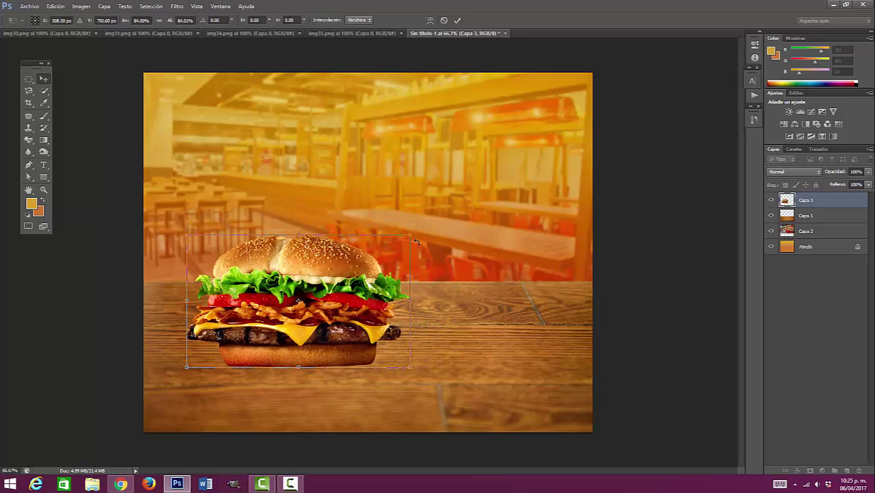
{"action": "key", "text": "Return"}
{"action": "mouse_move", "coordinate": [371, 277]}
{"action": "left_mouse_down"}
{"action": "mouse_move", "coordinate": [353, 267]}
{"action": "mouse_move", "coordinate": [363, 265]}
{"action": "left_mouse_up"}
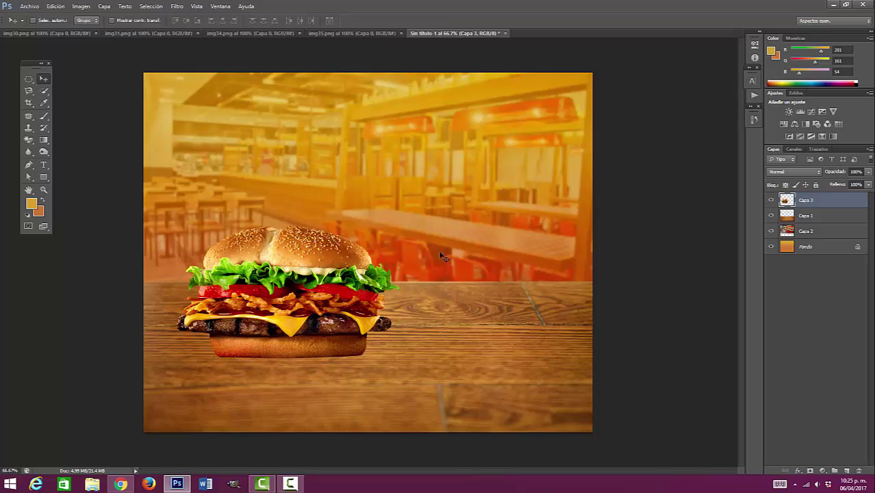
- Close the img35.png burger source image
{"action": "left_click", "coordinate": [280, 34]}
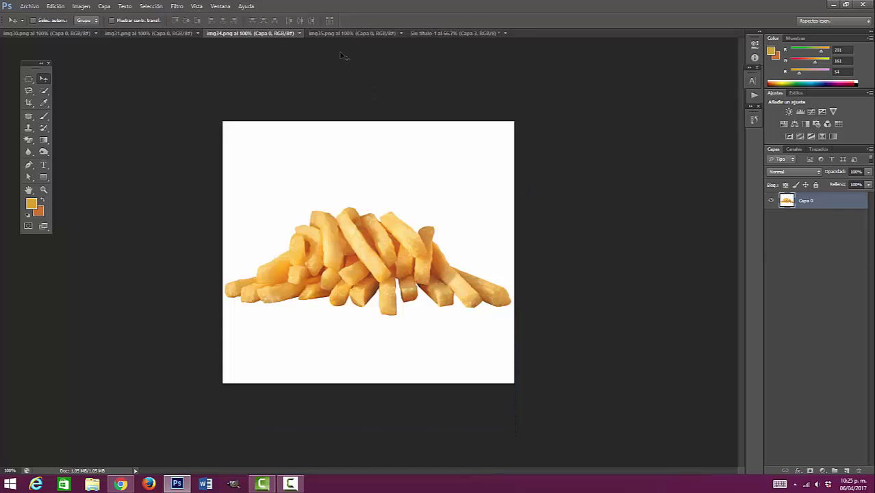
{"action": "left_click", "coordinate": [354, 34]}
{"action": "left_click", "coordinate": [401, 34]}
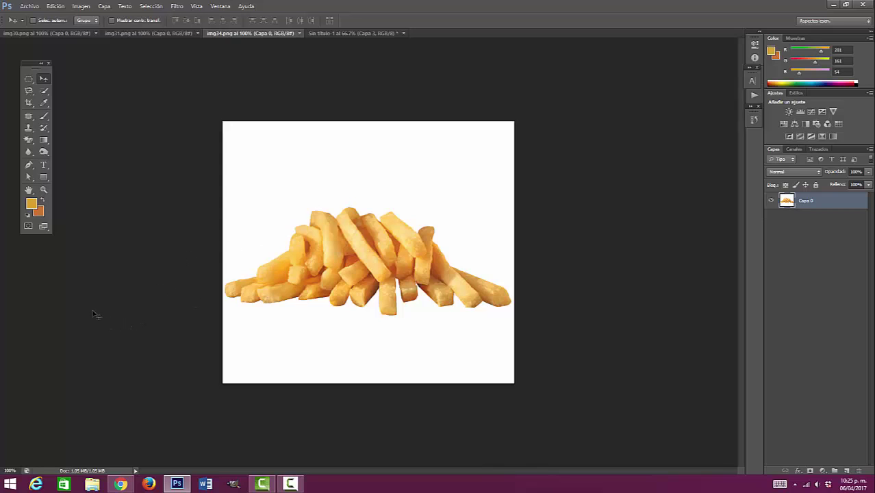
- Erase the white background around the fries in img34.png with the Magic Eraser
{"action": "left_click", "coordinate": [30, 141]}
{"action": "left_click_drag", "start_coordinate": [30, 141], "coordinate": [41, 142]}
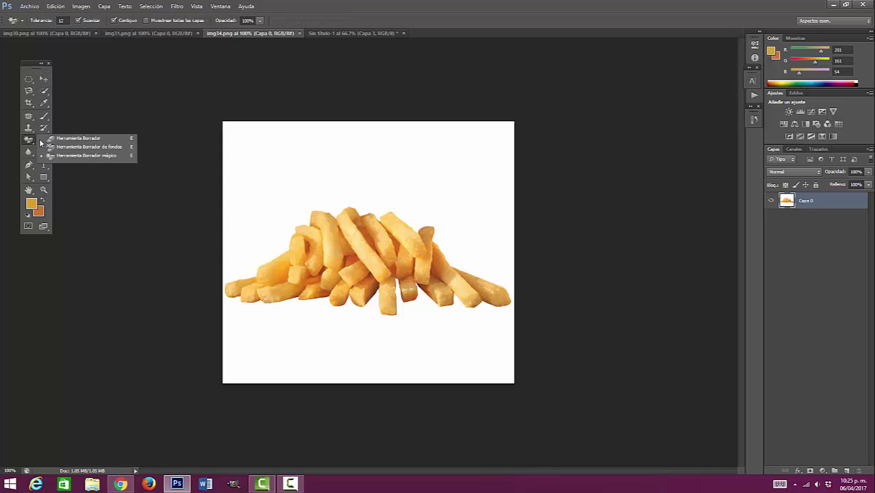
{"action": "left_click", "coordinate": [94, 156]}
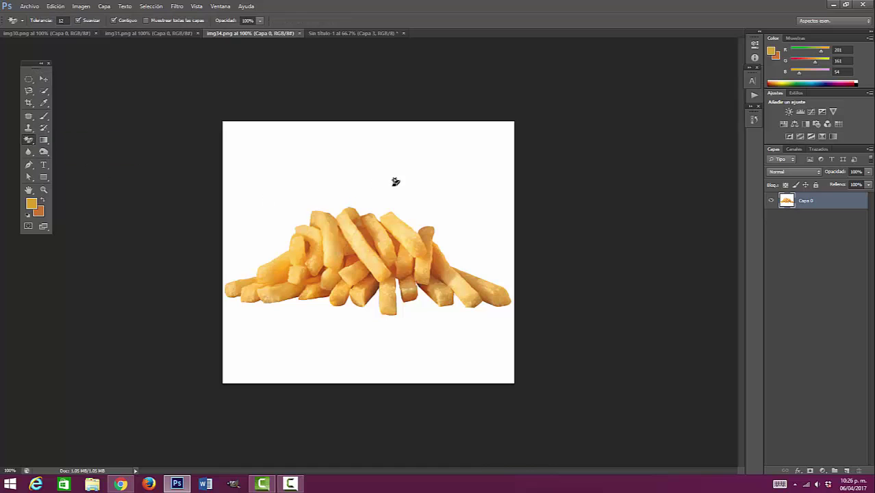
{"action": "left_click", "coordinate": [394, 189]}
- Copy the cut-out fries into the burger composition and place them on the floor to the right of the burger
{"action": "left_click", "coordinate": [43, 78]}
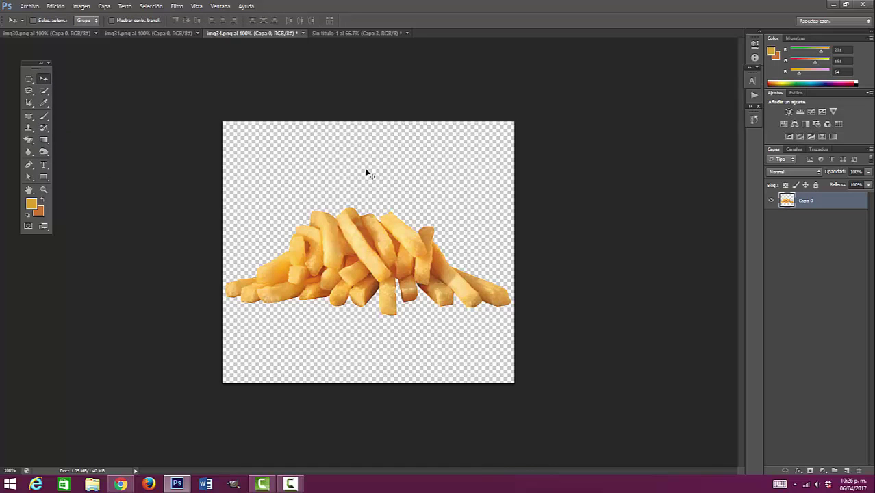
{"action": "left_click_drag", "start_coordinate": [367, 146], "coordinate": [425, 305]}
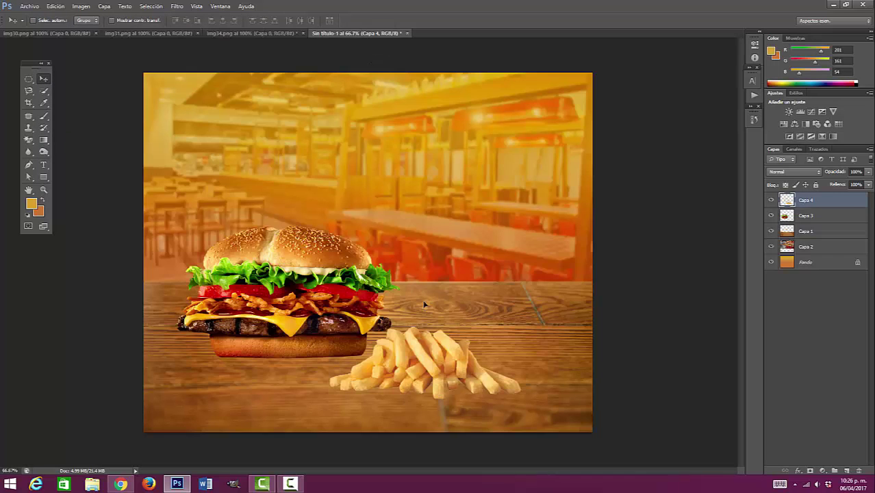
{"action": "left_click_drag", "start_coordinate": [438, 342], "coordinate": [487, 301]}
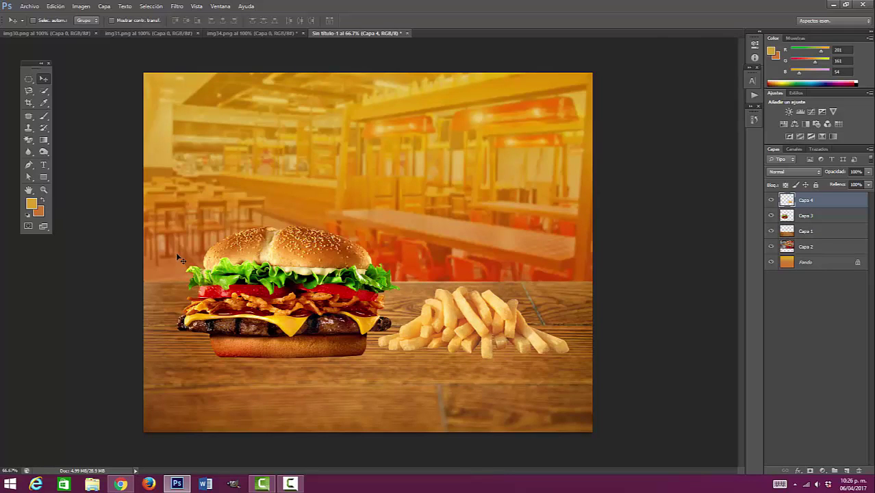
- Load the transparency of the fries layer Capa 4 as a new selection
{"action": "scroll", "coordinate": [180, 259], "scroll_direction": "up", "scroll_amount": 4}
{"action": "scroll", "coordinate": [444, 145], "scroll_direction": "up", "scroll_amount": 2}
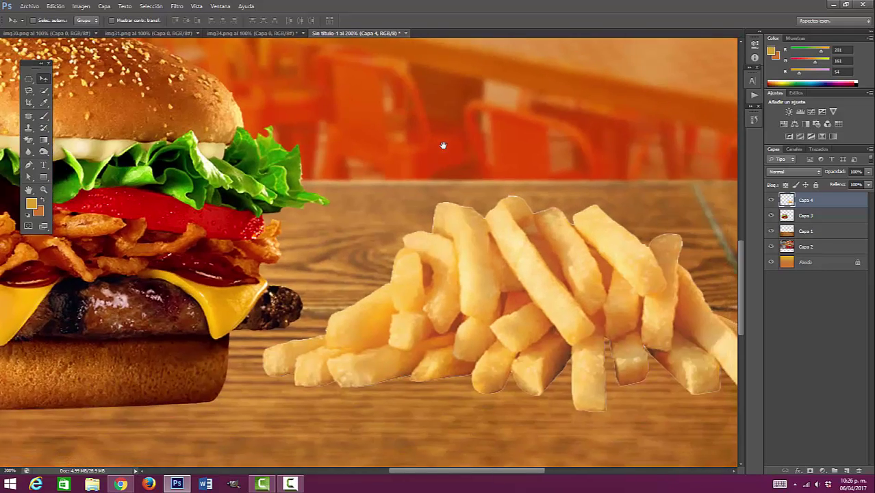
{"action": "left_click_drag", "start_coordinate": [545, 218], "coordinate": [504, 195]}
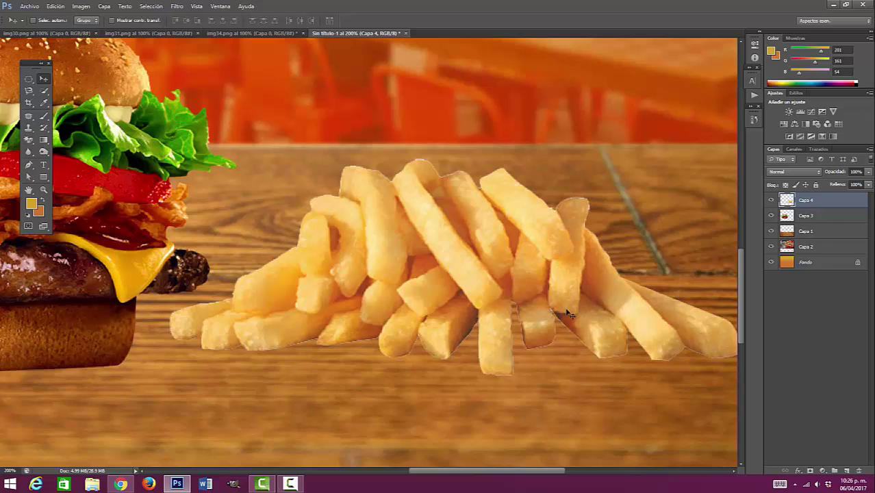
{"action": "scroll", "coordinate": [558, 313], "scroll_direction": "right", "scroll_amount": 2}
{"action": "scroll", "coordinate": [558, 314], "scroll_direction": "down", "scroll_amount": 1}
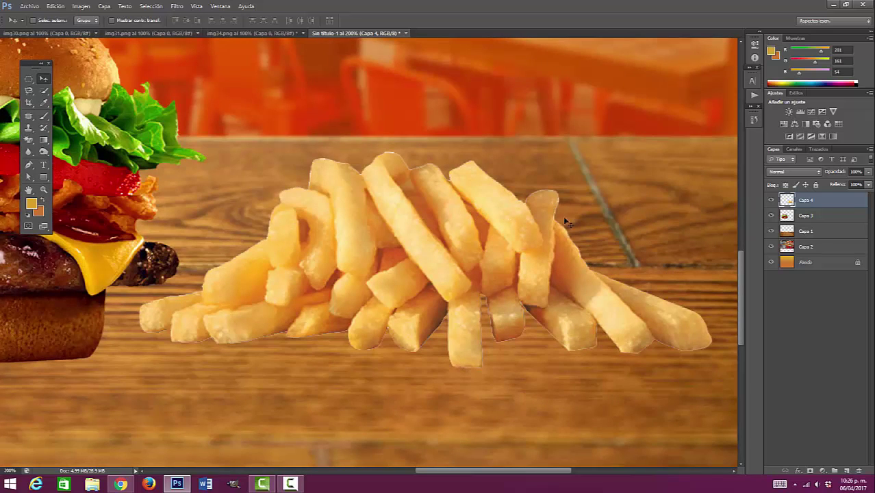
{"action": "left_click", "coordinate": [787, 201], "text": "ctrl"}
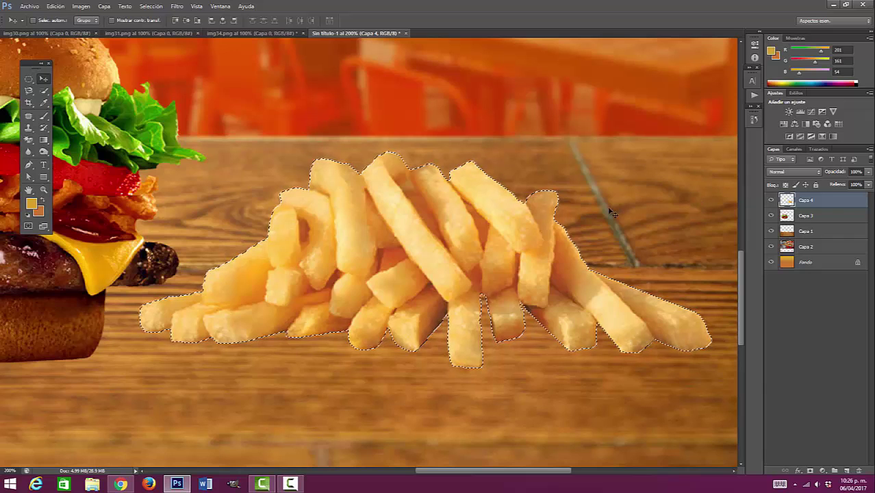
{"action": "key", "text": "ctrl+d"}
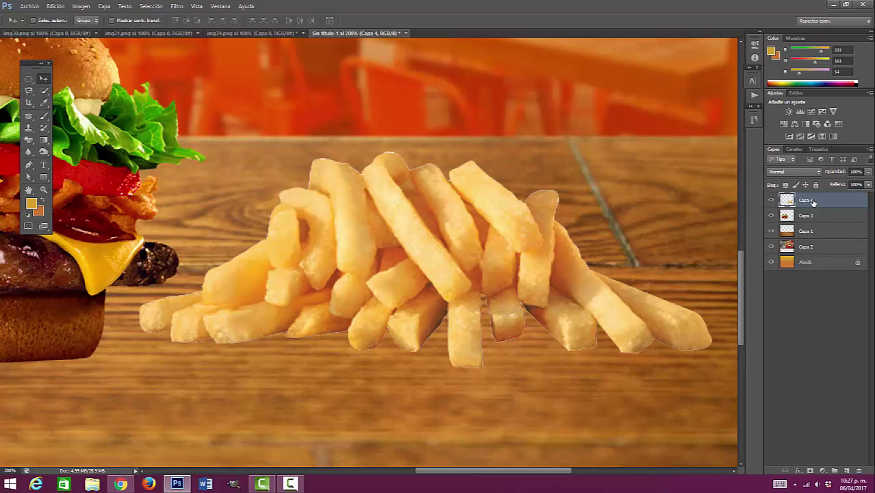
{"action": "left_click", "coordinate": [152, 7]}
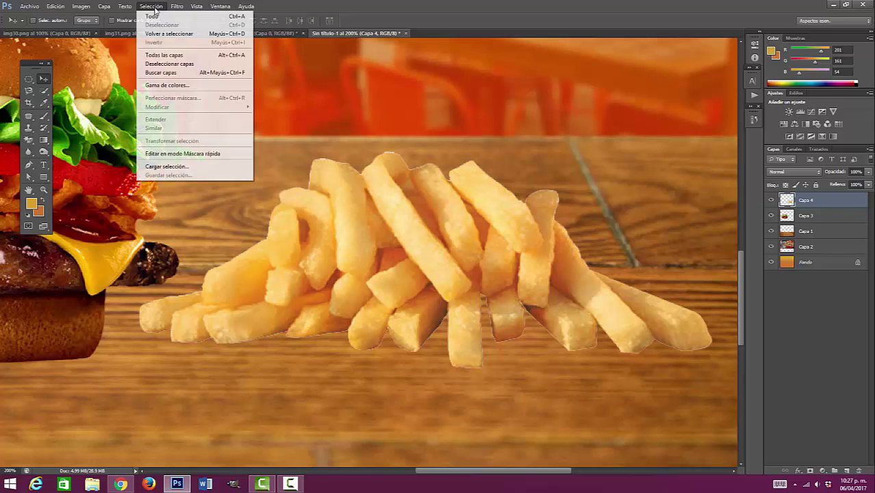
{"action": "left_click", "coordinate": [176, 168]}
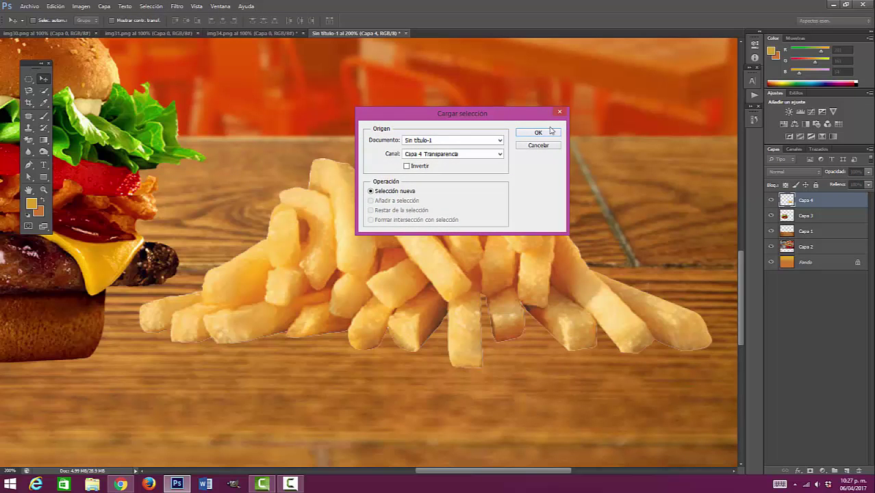
{"action": "left_click", "coordinate": [550, 131]}
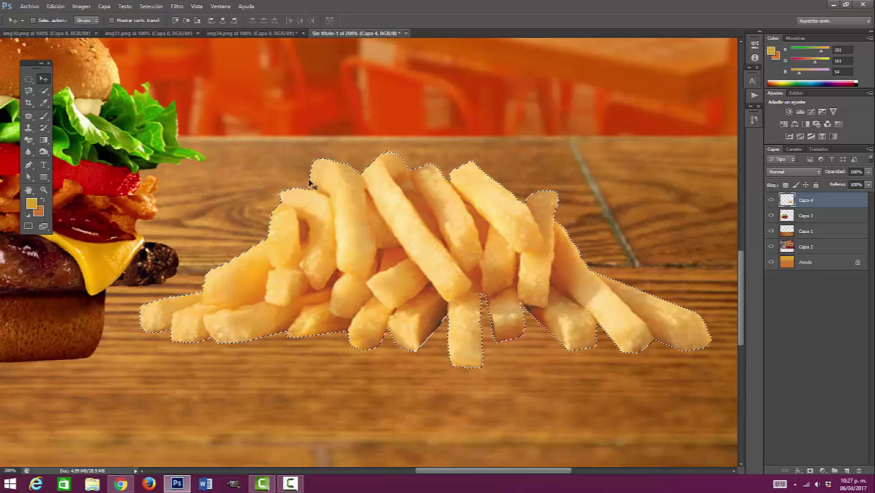
- Contract the fries selection by 2 pixels
{"action": "left_click", "coordinate": [151, 7]}
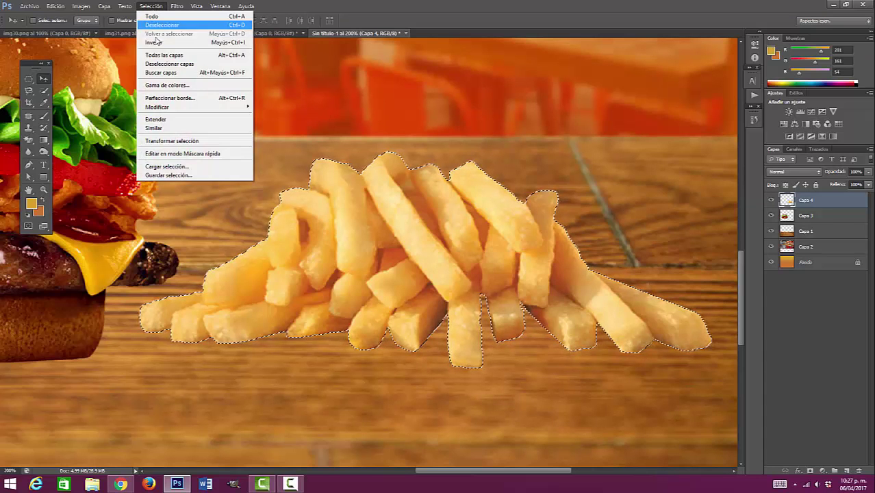
{"action": "mouse_move", "coordinate": [176, 108]}
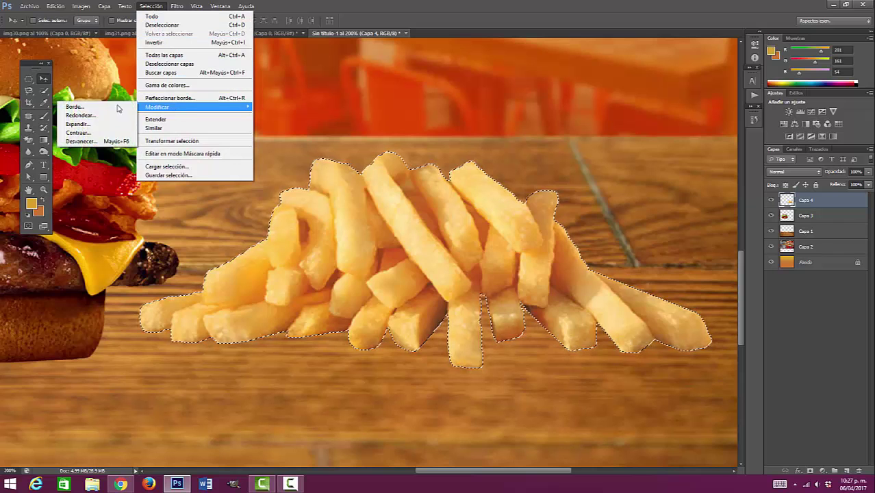
{"action": "left_click", "coordinate": [86, 134]}
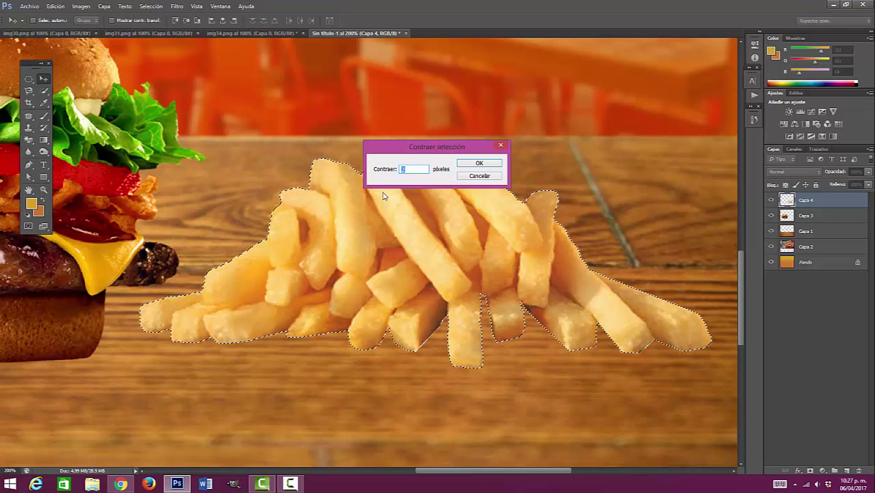
{"action": "type", "text": "2"}
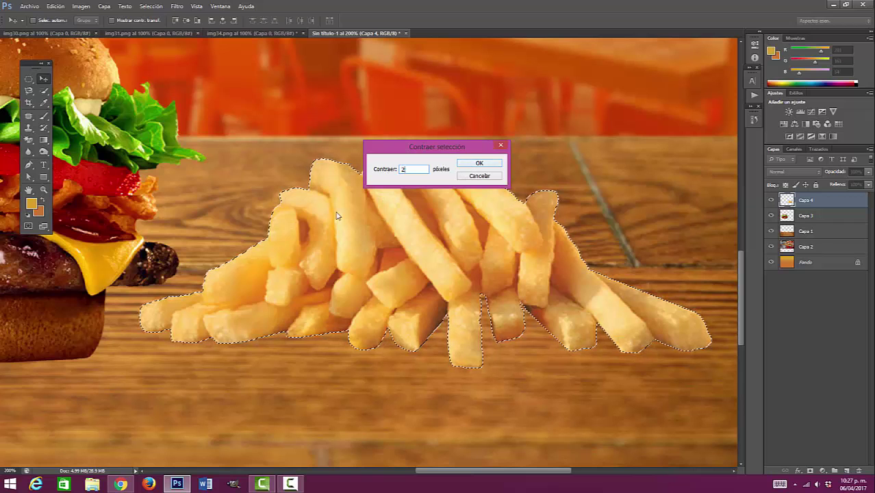
{"action": "left_click", "coordinate": [478, 163]}
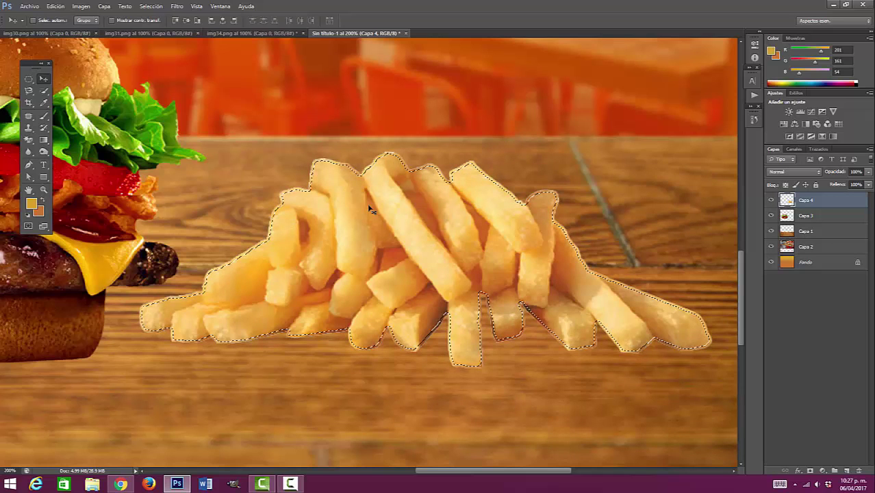
- Invert the selection to delete the pale fringe around the fries, and clear the selection
{"action": "left_click", "coordinate": [151, 6]}
{"action": "left_click", "coordinate": [157, 42]}
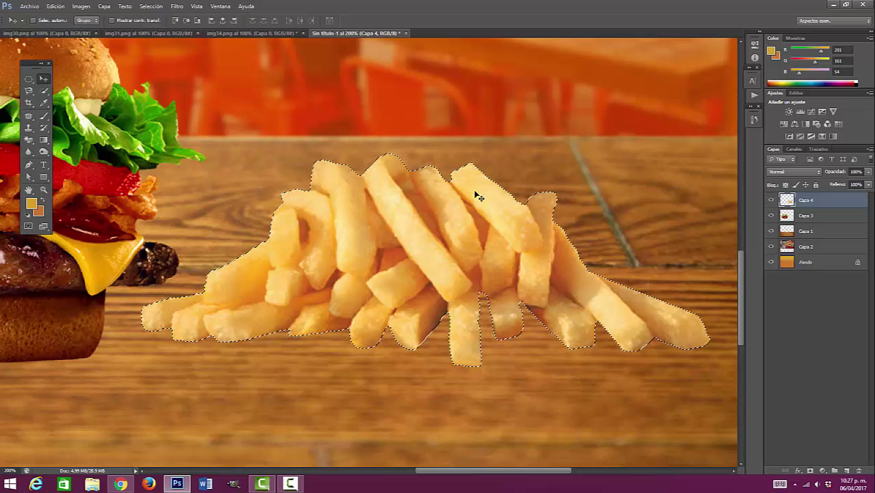
{"action": "double_click", "coordinate": [43, 192]}
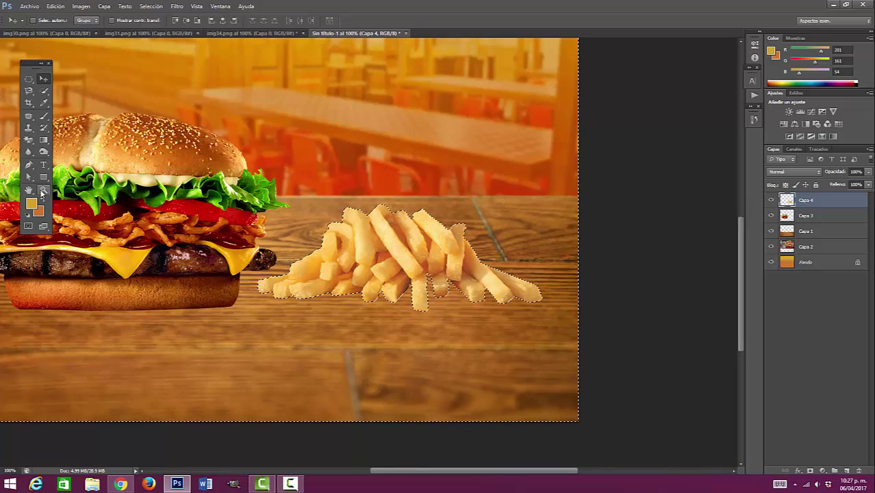
{"action": "left_click", "coordinate": [150, 6]}
{"action": "left_click", "coordinate": [160, 24]}
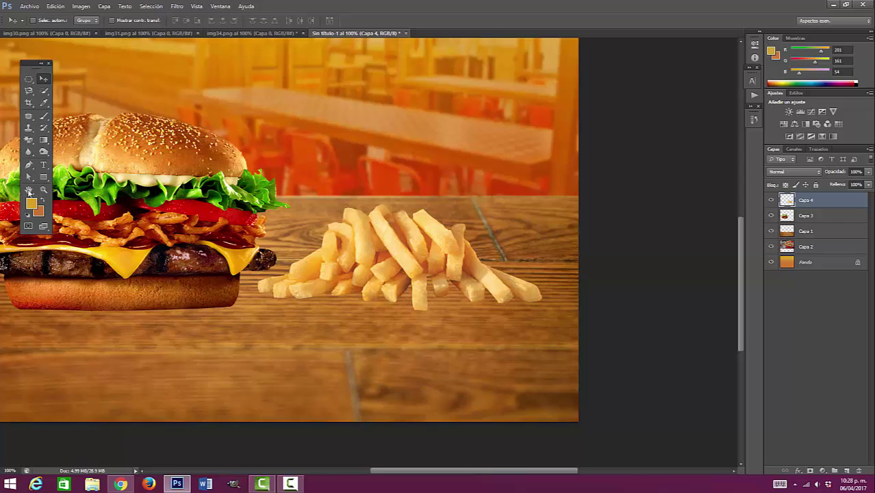
- Scale the burger on Capa 3 down slightly and move it a little to the left
{"action": "double_click", "coordinate": [28, 190]}
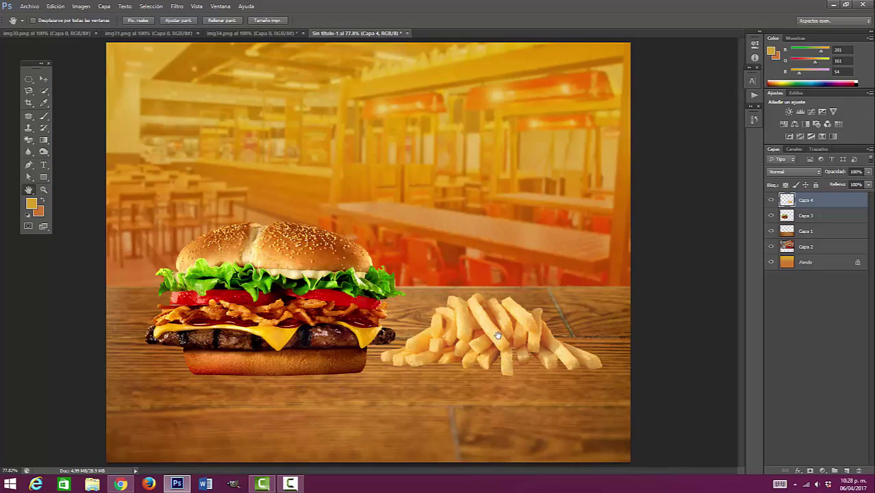
{"action": "left_click", "coordinate": [43, 79]}
{"action": "right_click", "coordinate": [291, 250]}
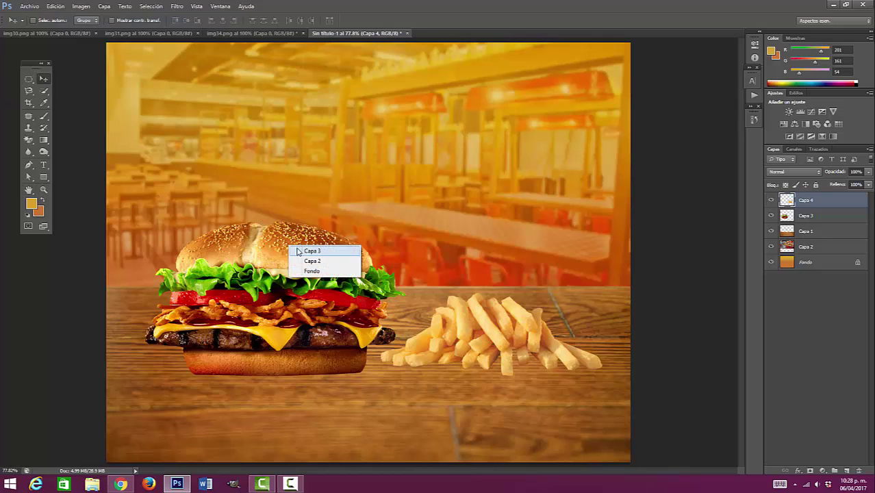
{"action": "left_click", "coordinate": [316, 262]}
{"action": "key", "text": "ctrl+t"}
{"action": "left_click_drag", "start_coordinate": [403, 374], "coordinate": [388, 365]}
{"action": "key", "text": "Return"}
{"action": "left_click_drag", "start_coordinate": [336, 281], "coordinate": [326, 283]}
- Move the fries in front of the burger's lower right side and enlarge them slightly
{"action": "left_click_drag", "start_coordinate": [474, 343], "coordinate": [402, 352]}
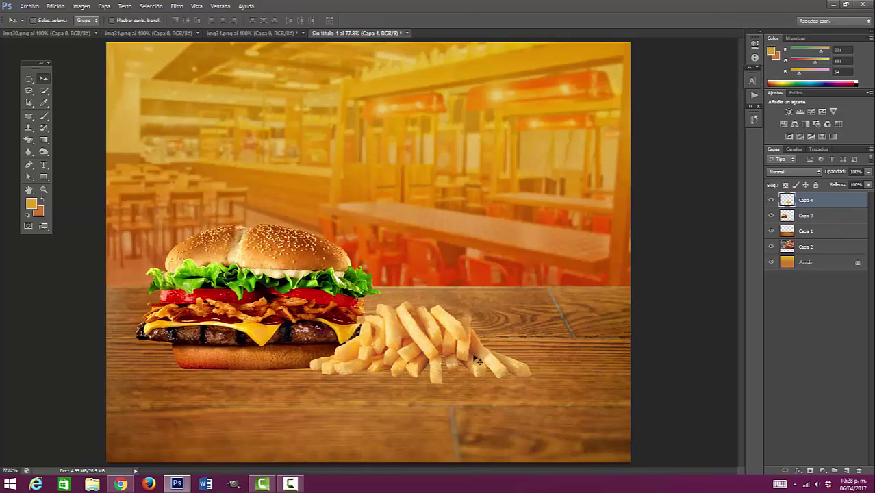
{"action": "key", "text": "ctrl+t"}
{"action": "left_click_drag", "start_coordinate": [533, 299], "coordinate": [552, 288]}
{"action": "key", "text": "Return"}
{"action": "left_click_drag", "start_coordinate": [483, 355], "coordinate": [480, 362]}
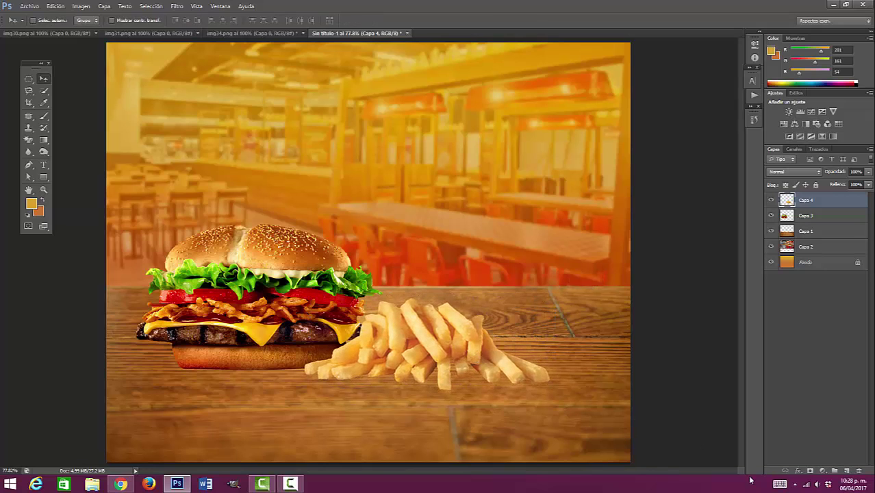
- Select the burger layer together with the fries layer and move both slightly down
{"action": "left_click", "coordinate": [824, 216], "text": "shift"}
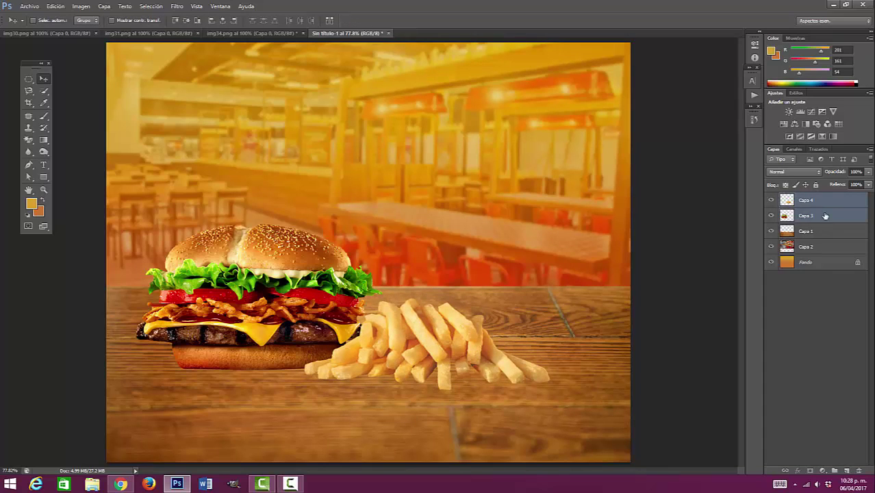
{"action": "left_click_drag", "start_coordinate": [552, 306], "coordinate": [554, 310]}
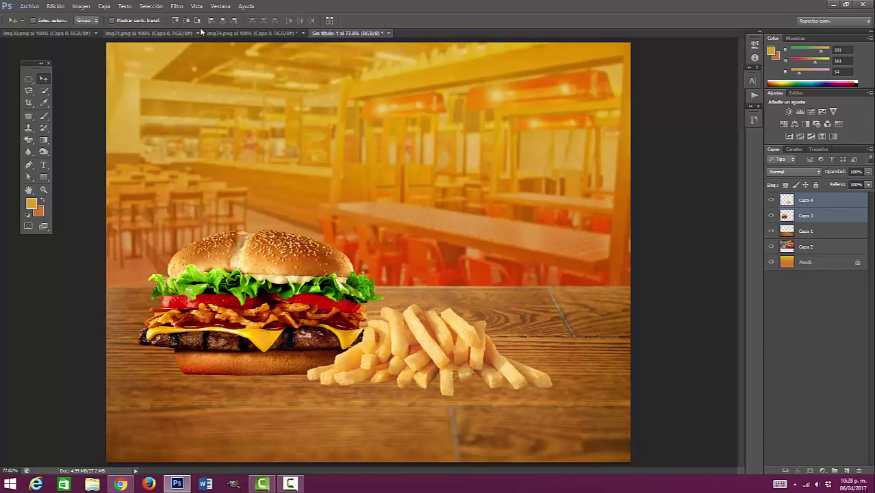
- Close the img34.png fries image without saving its changes
{"action": "left_click", "coordinate": [229, 33]}
{"action": "left_click", "coordinate": [303, 33]}
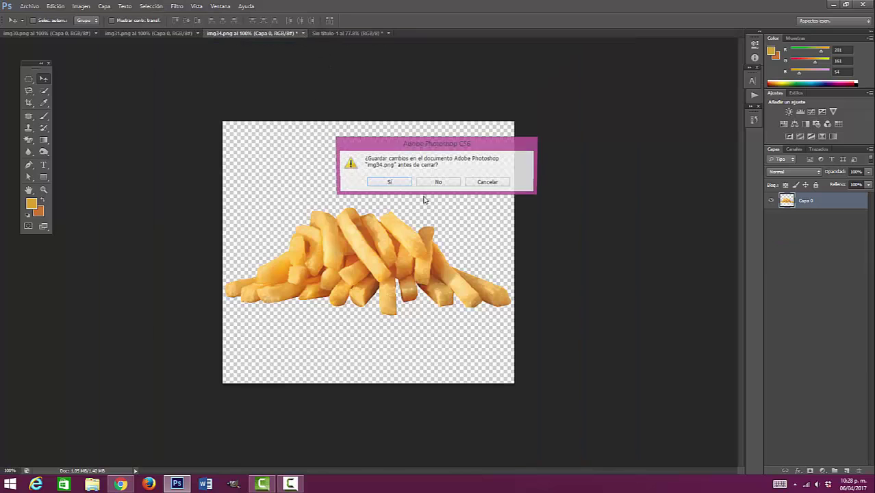
{"action": "left_click", "coordinate": [446, 183]}
- Copy the Coca-Cola can from img31.png into the composition and stand it over the right end of the fries
{"action": "left_click", "coordinate": [131, 34]}
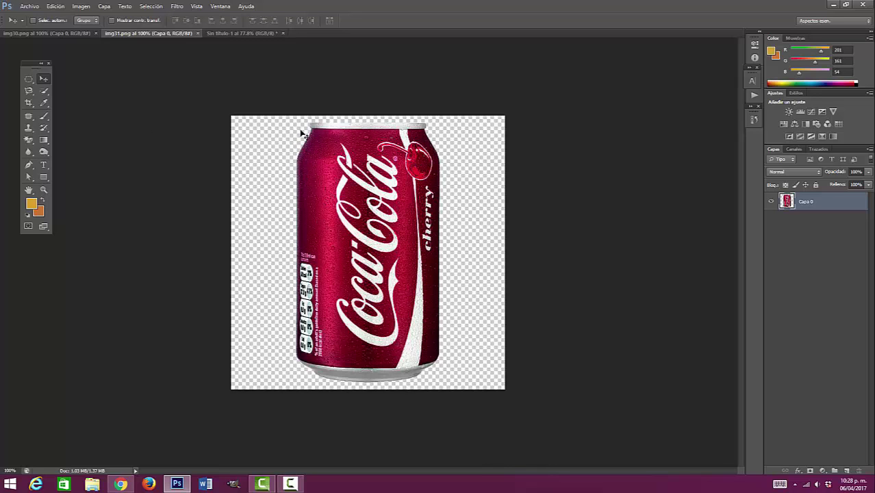
{"action": "left_click_drag", "start_coordinate": [273, 141], "coordinate": [440, 226]}
{"action": "left_click_drag", "start_coordinate": [486, 277], "coordinate": [503, 238]}
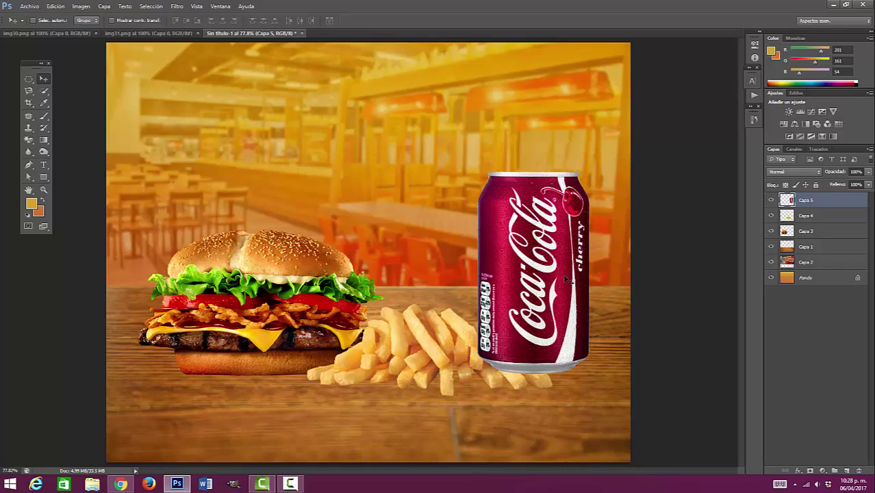
- Move the Coca-Cola can layer beneath the burger and fries layers and shift the can slightly to the right
{"action": "left_click_drag", "start_coordinate": [820, 202], "coordinate": [788, 238]}
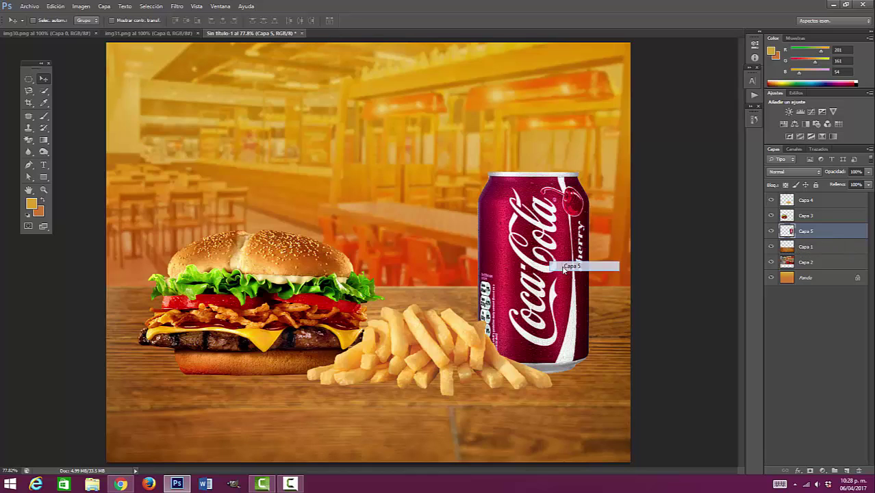
{"action": "left_click_drag", "start_coordinate": [556, 266], "coordinate": [569, 273]}
{"action": "key", "text": "Left"}
{"action": "key", "text": "Left"}
{"action": "key", "text": "Left"}
{"action": "key", "text": "Left"}
{"action": "key", "text": "Left"}
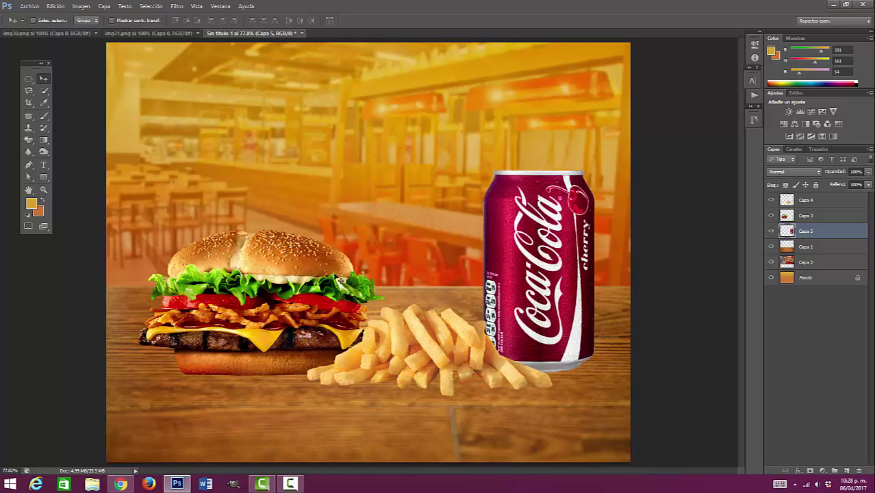
- Scale the Coca-Cola can down to about 93% and reposition it slightly right and lower behind the fries
{"action": "key", "text": "ctrl+t"}
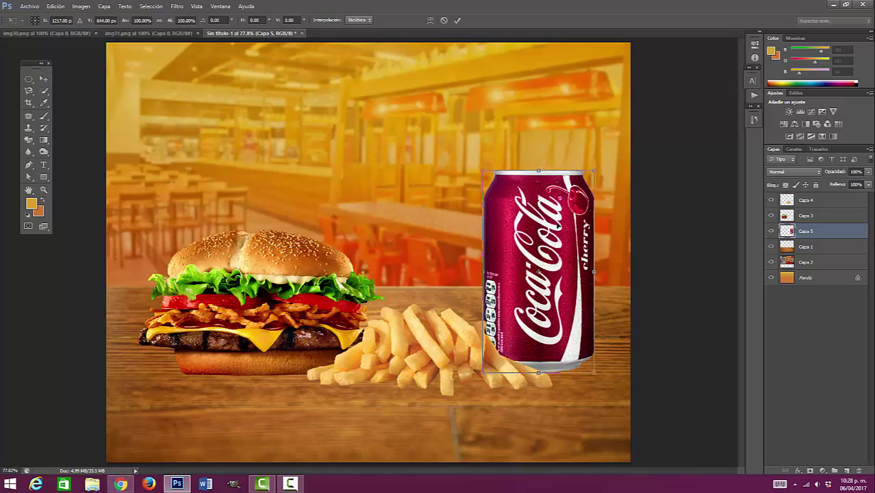
{"action": "left_click_drag", "start_coordinate": [595, 171], "coordinate": [587, 185]}
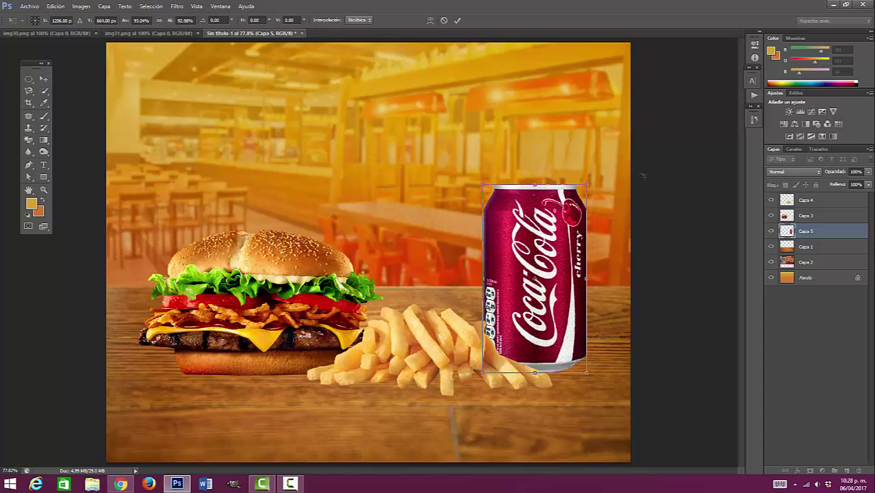
{"action": "key", "text": "Return"}
{"action": "mouse_move", "coordinate": [564, 258]}
{"action": "left_mouse_down"}
{"action": "mouse_move", "coordinate": [583, 255]}
{"action": "mouse_move", "coordinate": [571, 257]}
{"action": "left_mouse_up"}
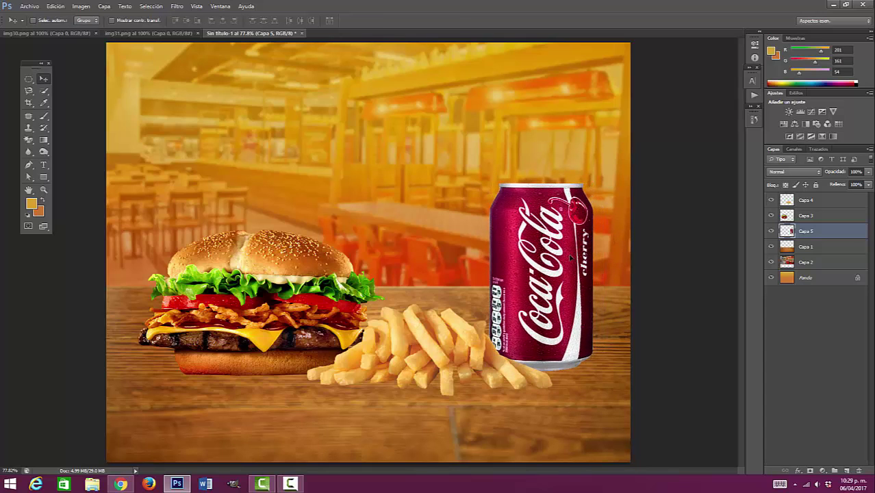
{"action": "left_click_drag", "start_coordinate": [526, 284], "coordinate": [544, 280]}
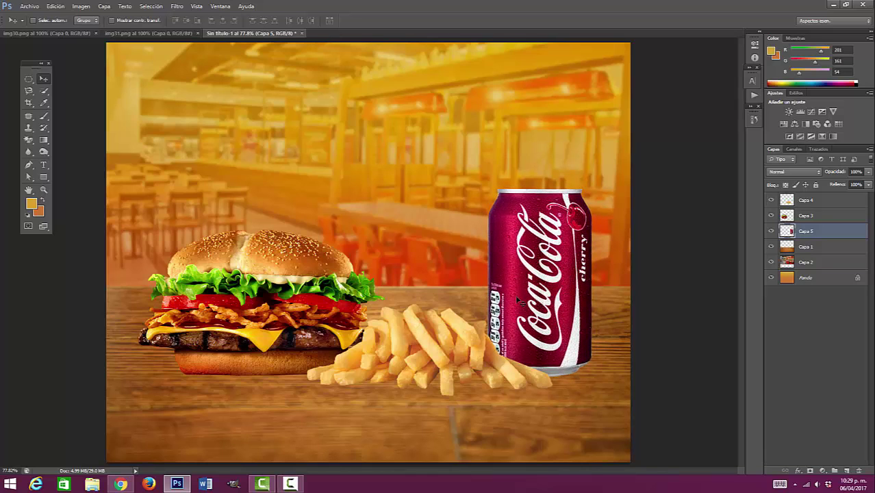
- Close the img31.png can image and copy the green chili pepper from img30.png into the composition
{"action": "left_click", "coordinate": [177, 31]}
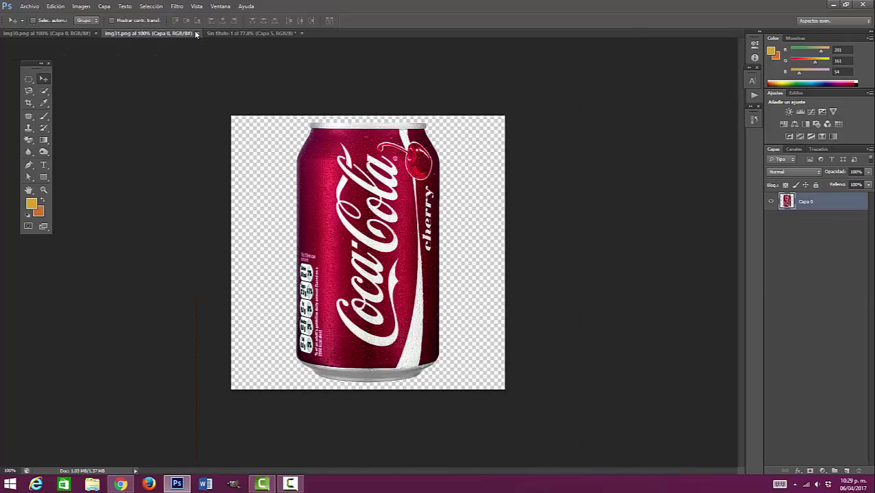
{"action": "left_click", "coordinate": [196, 32]}
{"action": "left_click", "coordinate": [62, 34]}
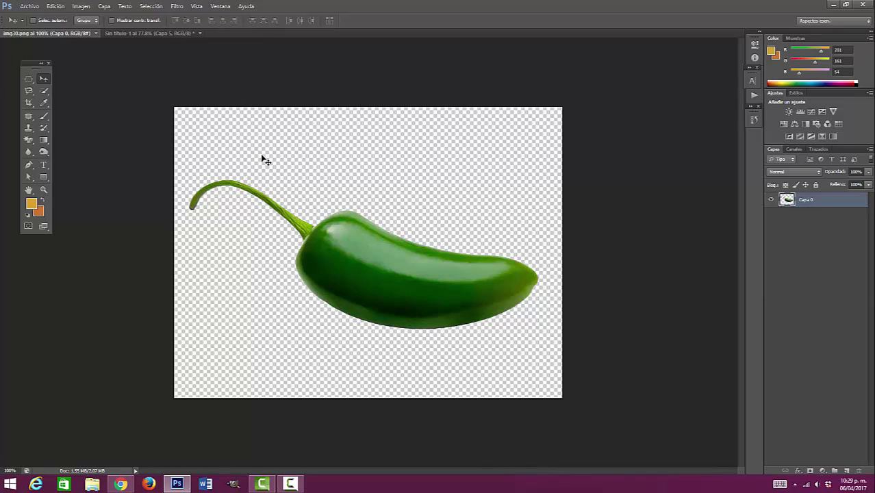
{"action": "left_click_drag", "start_coordinate": [223, 126], "coordinate": [368, 277]}
{"action": "left_click_drag", "start_coordinate": [410, 374], "coordinate": [355, 257]}
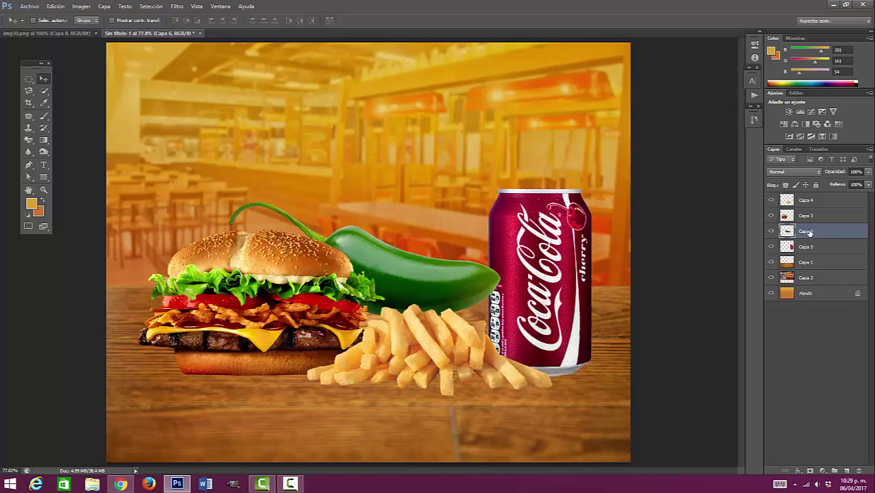
- Bring the chili layer to the front, shrink the pepper and place it before the burger's lower left side
{"action": "left_click_drag", "start_coordinate": [809, 233], "coordinate": [812, 199]}
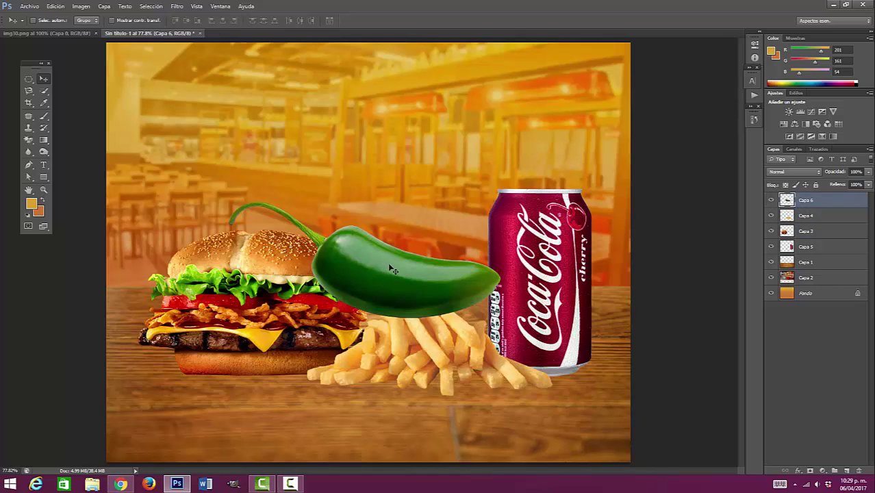
{"action": "left_click_drag", "start_coordinate": [372, 281], "coordinate": [385, 255]}
{"action": "key", "text": "ctrl+z"}
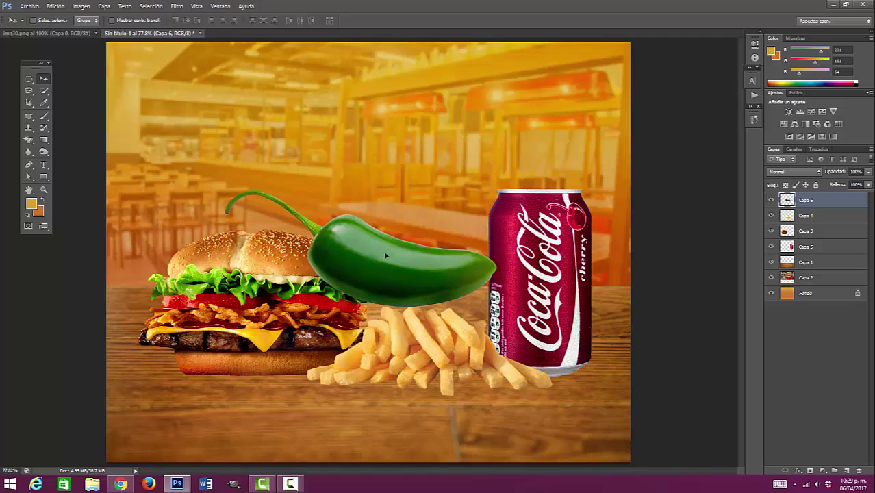
{"action": "key", "text": "ctrl+t"}
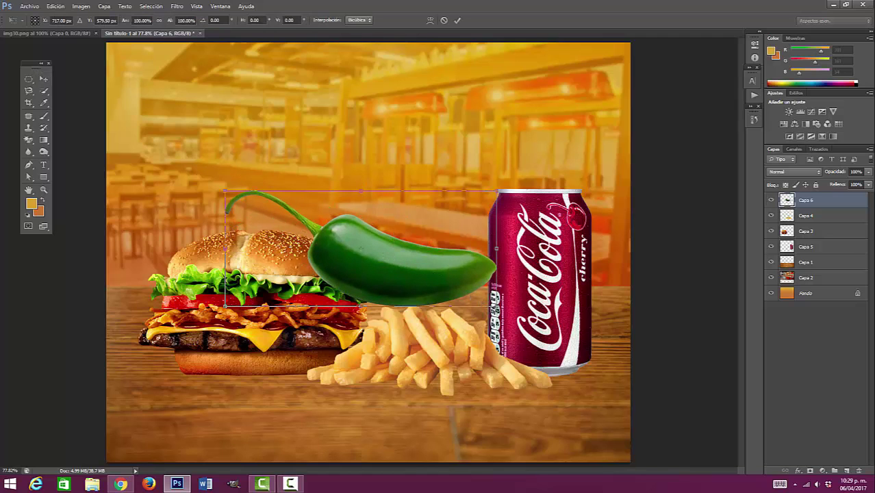
{"action": "left_click_drag", "start_coordinate": [496, 306], "coordinate": [283, 410]}
{"action": "key", "text": "Return"}
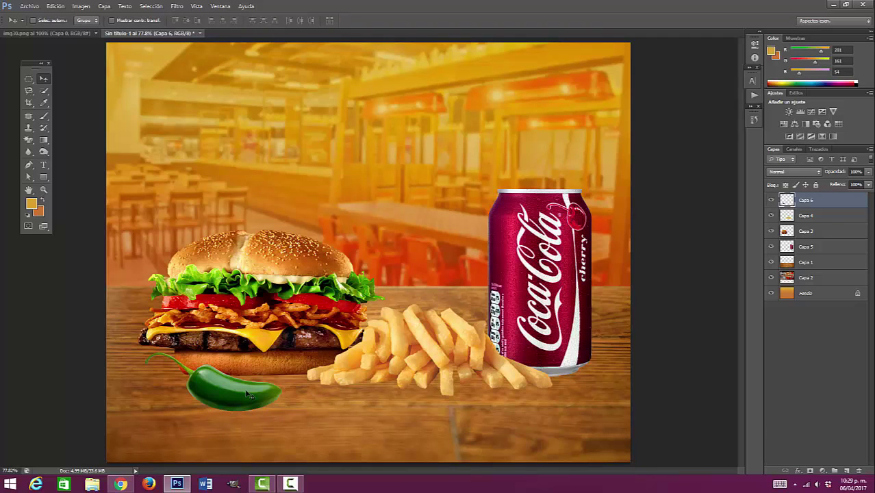
{"action": "left_click_drag", "start_coordinate": [255, 390], "coordinate": [236, 389]}
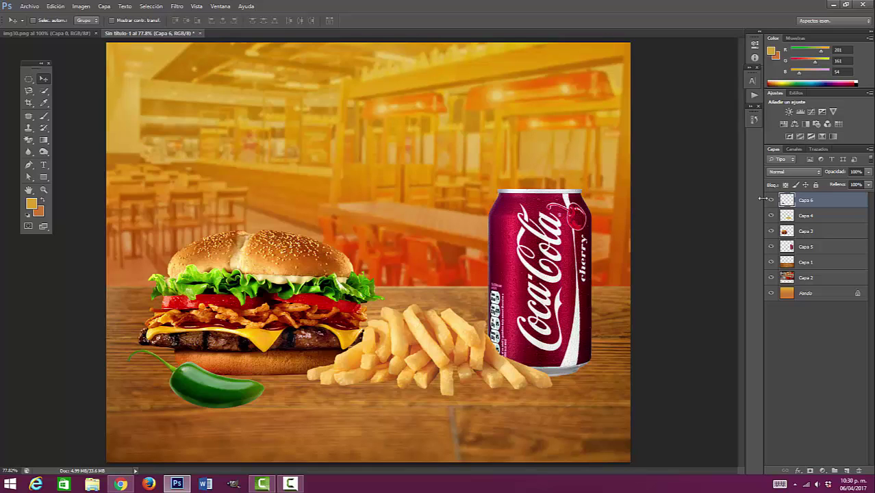
- Move the Coca-Cola can slightly left and up so it stands closer behind the fries
{"action": "left_click_drag", "start_coordinate": [521, 287], "coordinate": [513, 285]}
{"action": "right_click", "coordinate": [281, 274]}
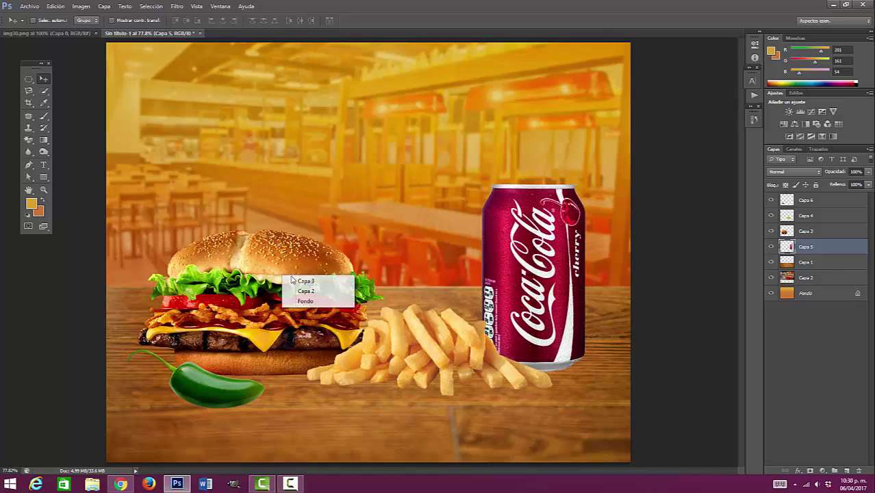
{"action": "left_click", "coordinate": [285, 312]}
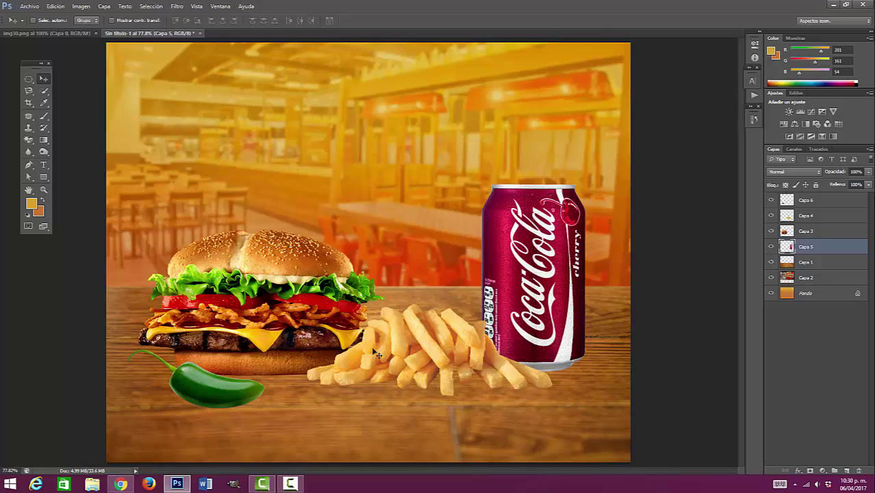
{"action": "left_click", "coordinate": [282, 282]}
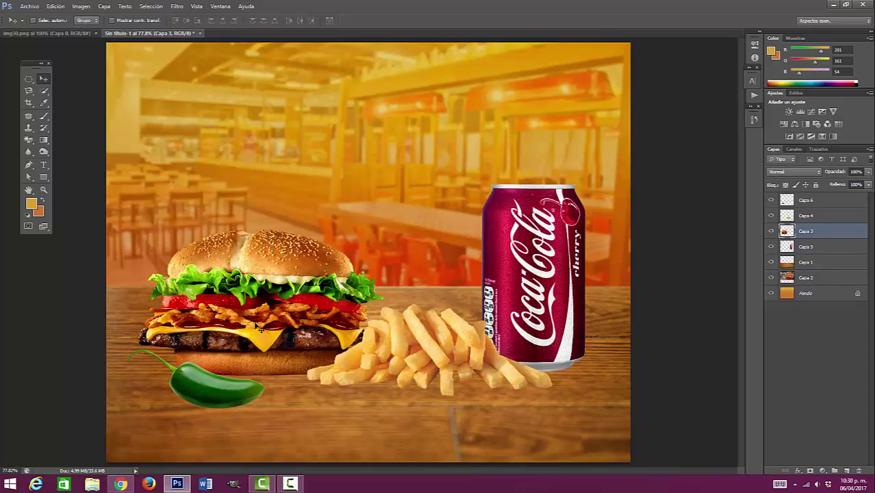
- Start a Selective Color correction on the fries layer and set Black to +25% for the Yellows
{"action": "right_click", "coordinate": [432, 349]}
{"action": "left_click", "coordinate": [448, 350]}
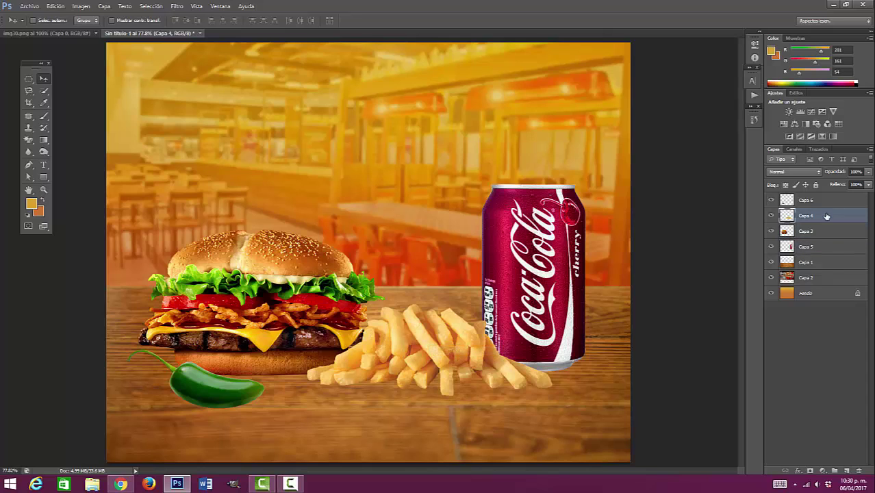
{"action": "left_click", "coordinate": [81, 6]}
{"action": "mouse_move", "coordinate": [95, 31]}
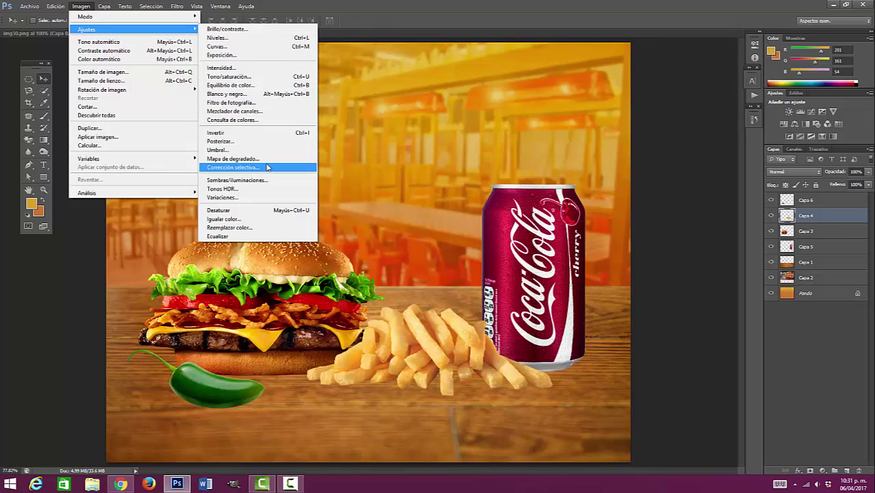
{"action": "left_click", "coordinate": [233, 167]}
{"action": "left_click", "coordinate": [636, 141]}
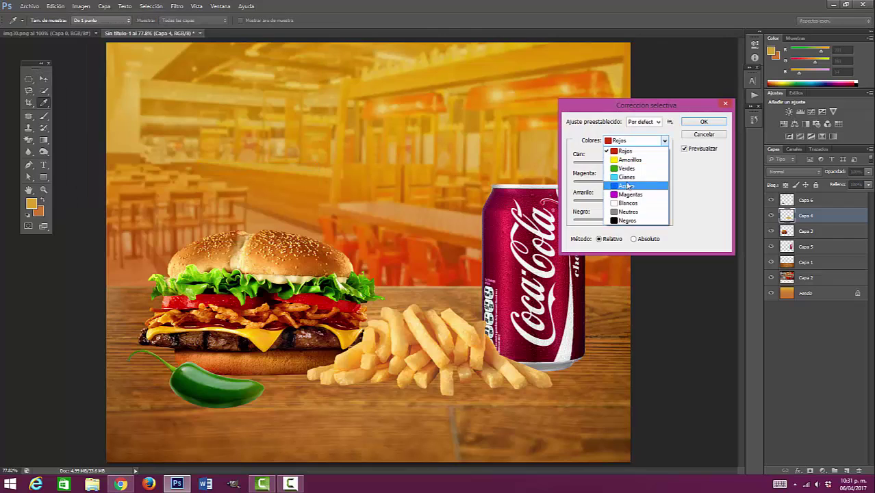
{"action": "left_click", "coordinate": [627, 158]}
{"action": "left_click_drag", "start_coordinate": [637, 109], "coordinate": [484, 33]}
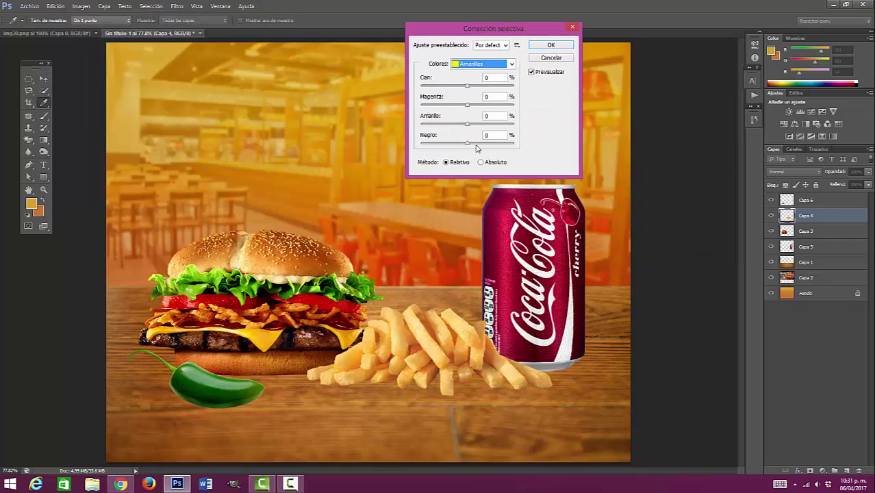
{"action": "mouse_move", "coordinate": [478, 150]}
{"action": "left_mouse_down"}
{"action": "mouse_move", "coordinate": [465, 149]}
{"action": "mouse_move", "coordinate": [487, 150]}
{"action": "mouse_move", "coordinate": [474, 153]}
{"action": "left_mouse_up"}
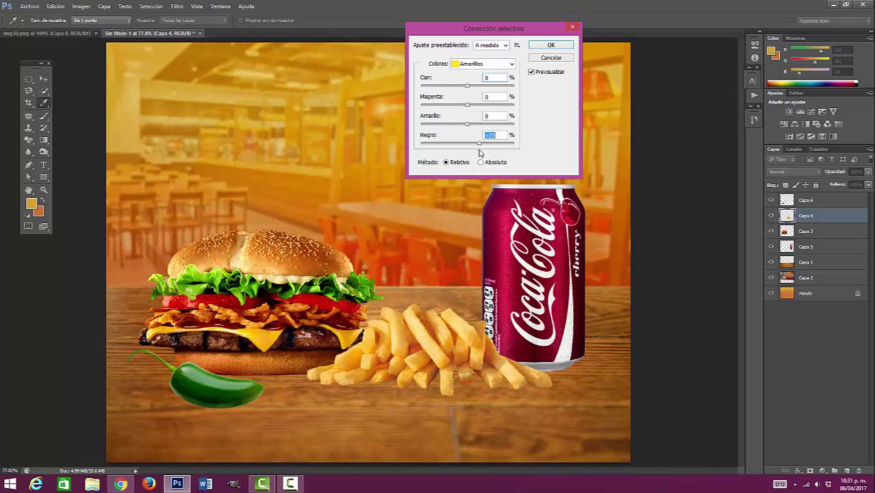
- Set Yellow to +10% and lower Cyan slightly for the fries' Yellows, compare the preview and apply the correction
{"action": "mouse_move", "coordinate": [466, 126]}
{"action": "left_mouse_down"}
{"action": "mouse_move", "coordinate": [503, 134]}
{"action": "mouse_move", "coordinate": [476, 139]}
{"action": "left_mouse_up"}
{"action": "left_click_drag", "start_coordinate": [472, 137], "coordinate": [473, 139]}
{"action": "left_click", "coordinate": [449, 108]}
{"action": "left_click_drag", "start_coordinate": [449, 108], "coordinate": [469, 115]}
{"action": "left_click_drag", "start_coordinate": [467, 86], "coordinate": [466, 107]}
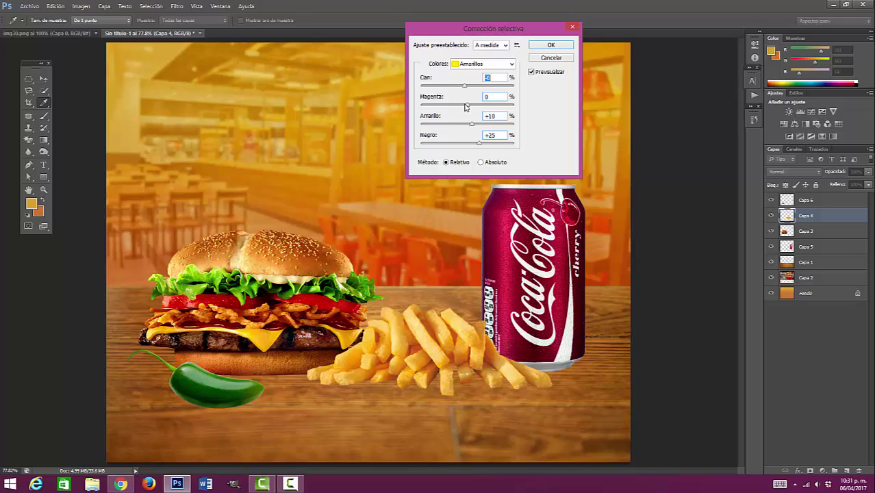
{"action": "left_click", "coordinate": [532, 72]}
{"action": "left_click", "coordinate": [564, 46]}
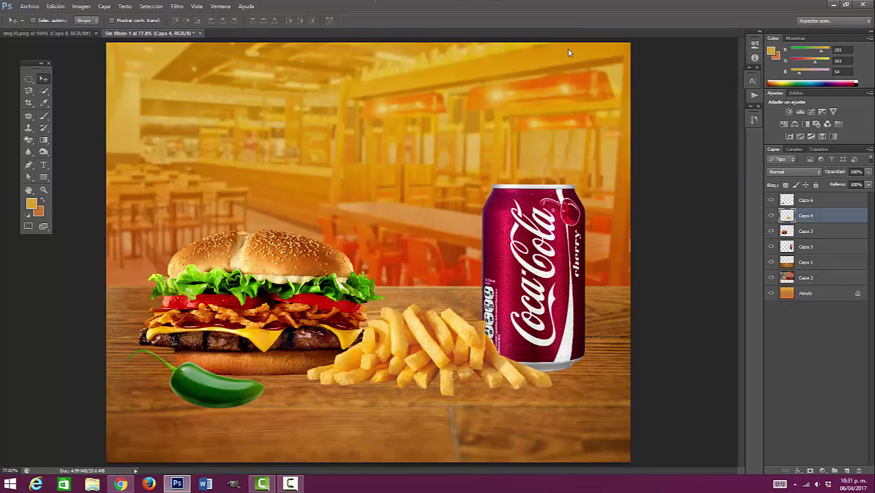
- Darken the fries with a Levels adjustment, raising the shadow input level to about 12
{"action": "left_click", "coordinate": [81, 6]}
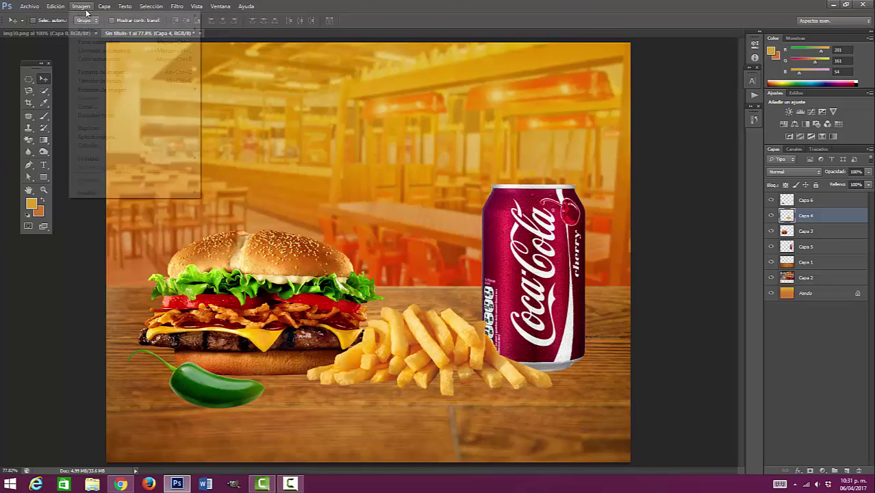
{"action": "mouse_move", "coordinate": [171, 29]}
{"action": "left_click", "coordinate": [279, 43]}
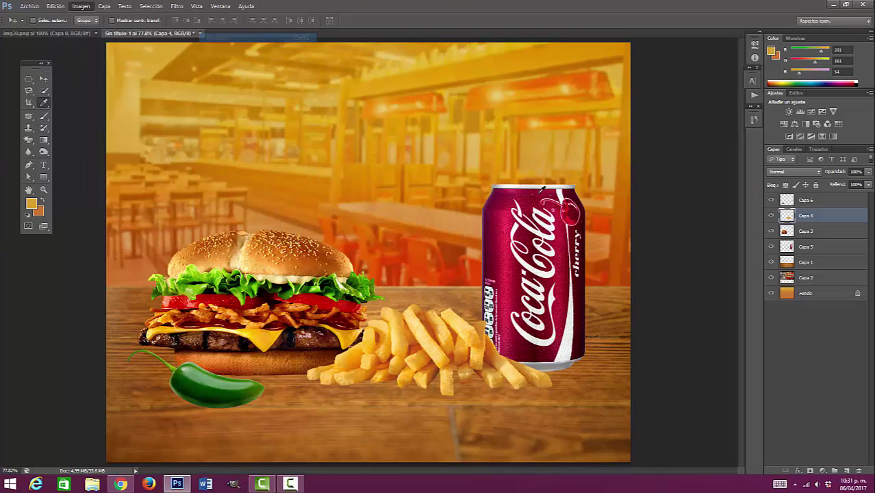
{"action": "left_click_drag", "start_coordinate": [580, 238], "coordinate": [585, 248]}
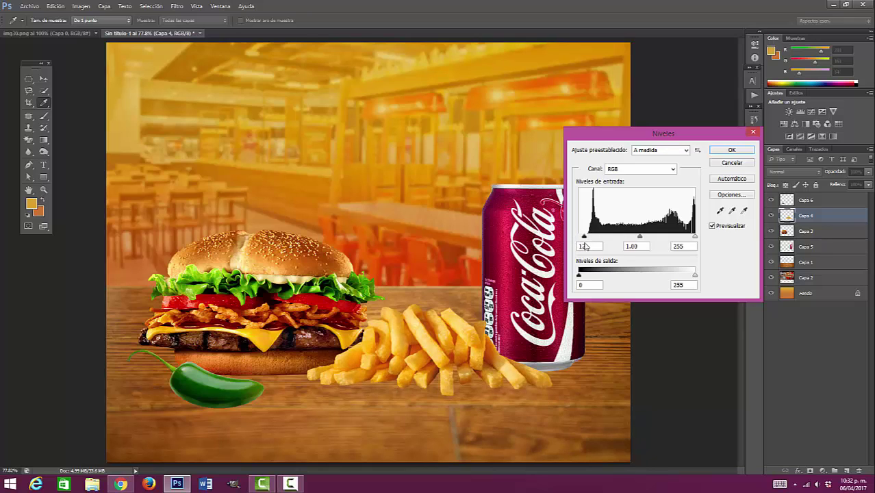
{"action": "left_click", "coordinate": [595, 245]}
{"action": "left_click", "coordinate": [712, 226]}
{"action": "left_click", "coordinate": [713, 227]}
{"action": "left_click", "coordinate": [731, 150]}
{"action": "key", "text": "v"}
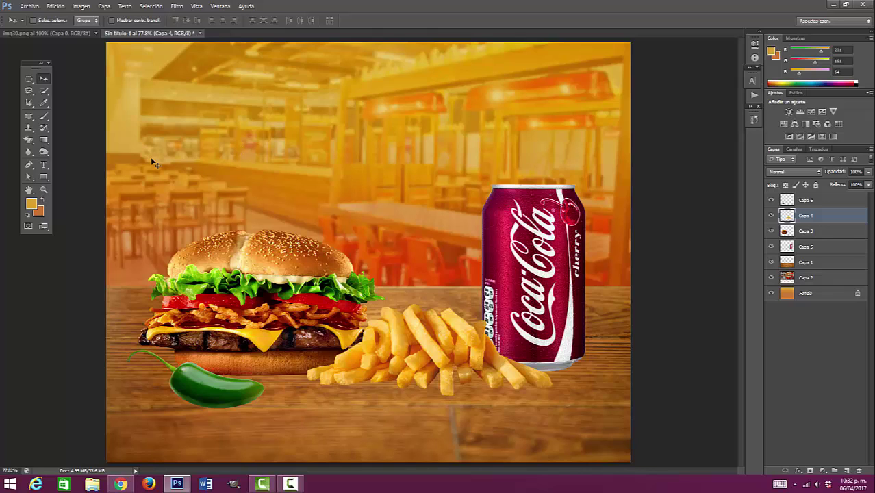
- Select the burger layer and load the burger's outline as a selection
{"action": "right_click", "coordinate": [343, 289]}
{"action": "left_click", "coordinate": [352, 295]}
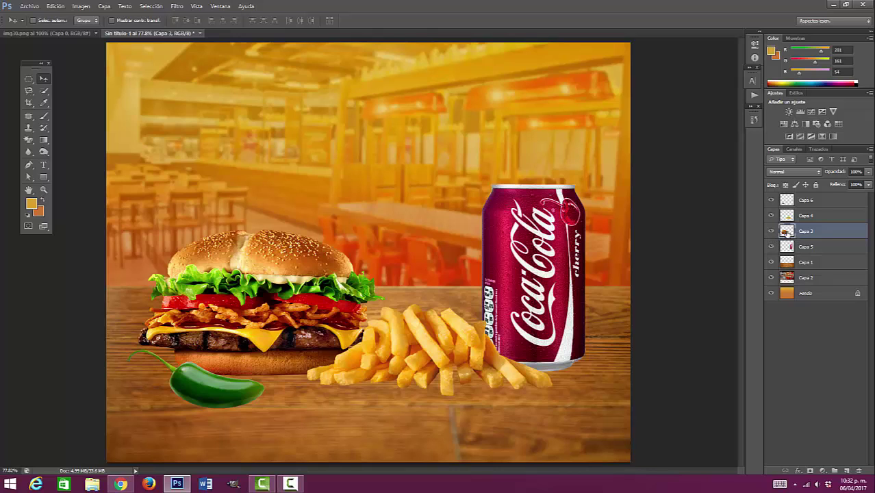
{"action": "left_click", "coordinate": [788, 232], "text": "ctrl"}
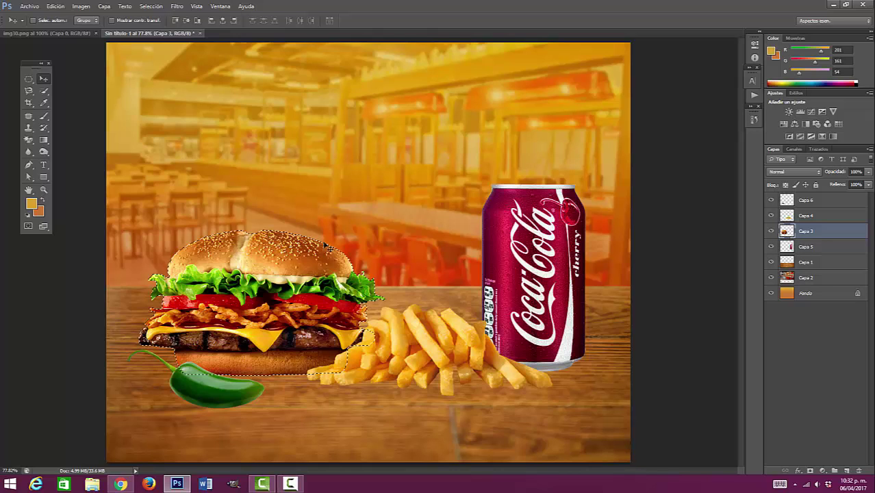
{"action": "left_click", "coordinate": [150, 6]}
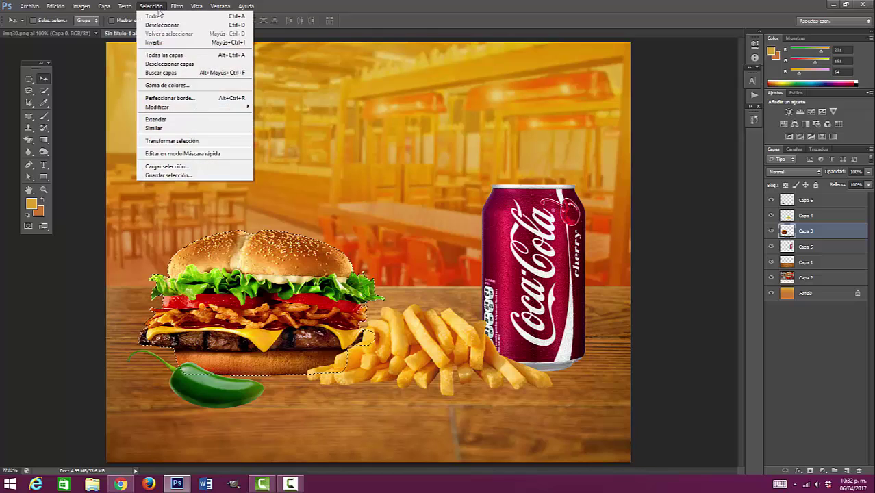
{"action": "left_click", "coordinate": [438, 44]}
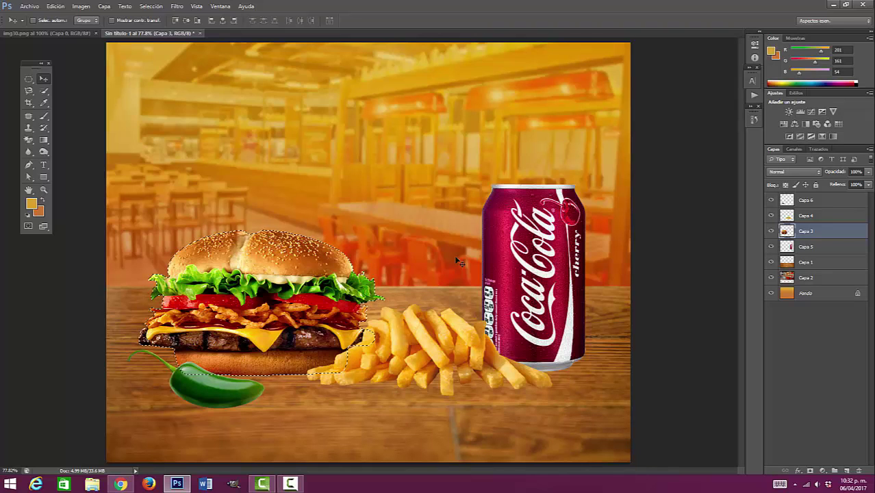
- Hide the chili pepper layer and add a new empty layer directly above the wooden floor layer
{"action": "left_click", "coordinate": [771, 200]}
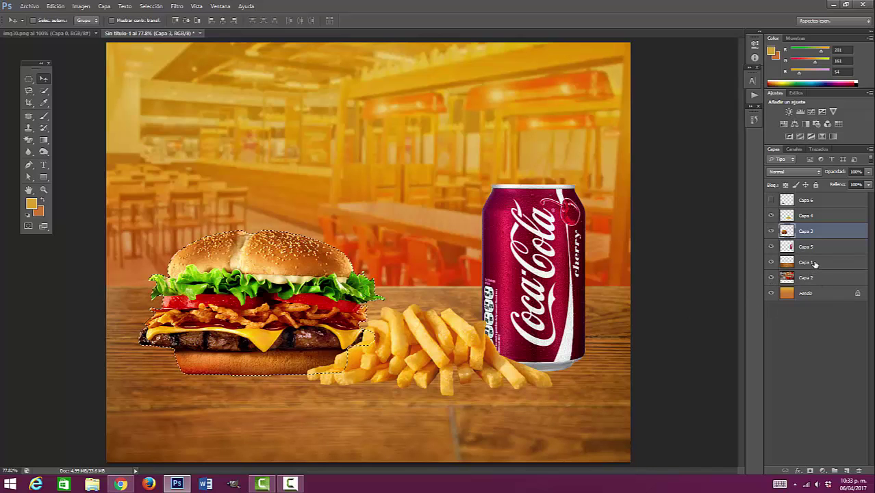
{"action": "left_click", "coordinate": [809, 263]}
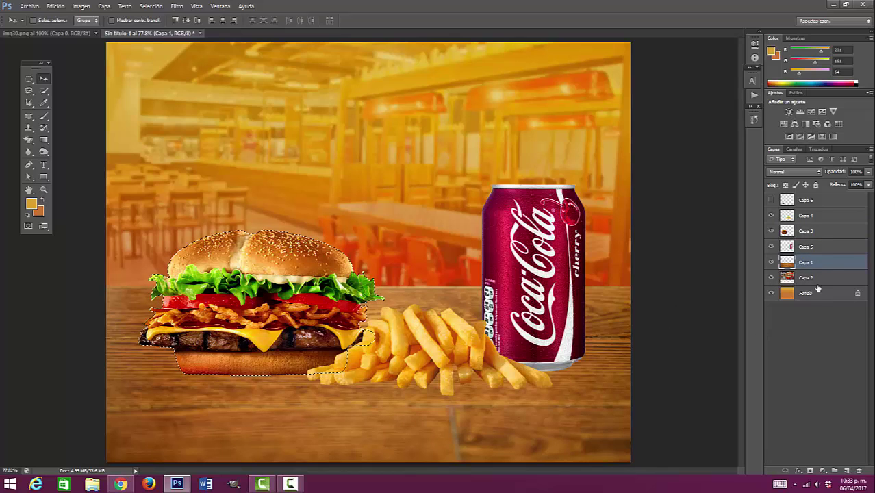
{"action": "left_click", "coordinate": [847, 471]}
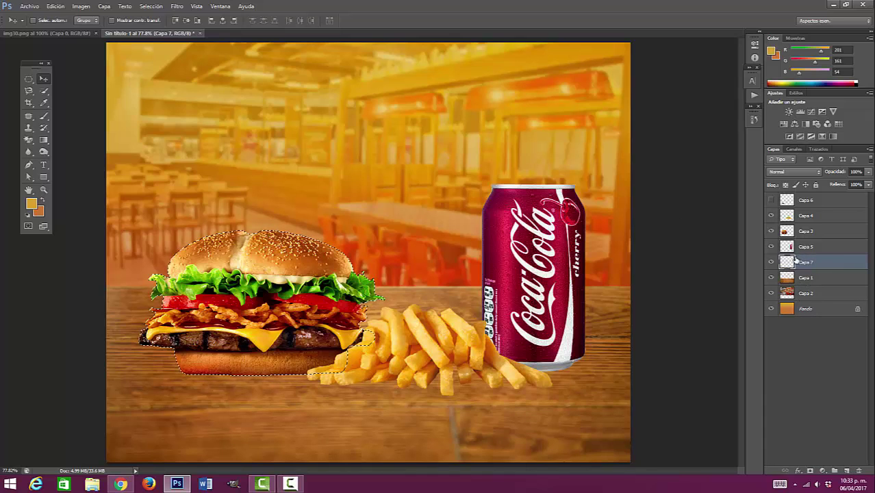
- Reset the colours to black and white, fill the burger-shaped selection with black on the new layer, and deselect
{"action": "left_click", "coordinate": [28, 216]}
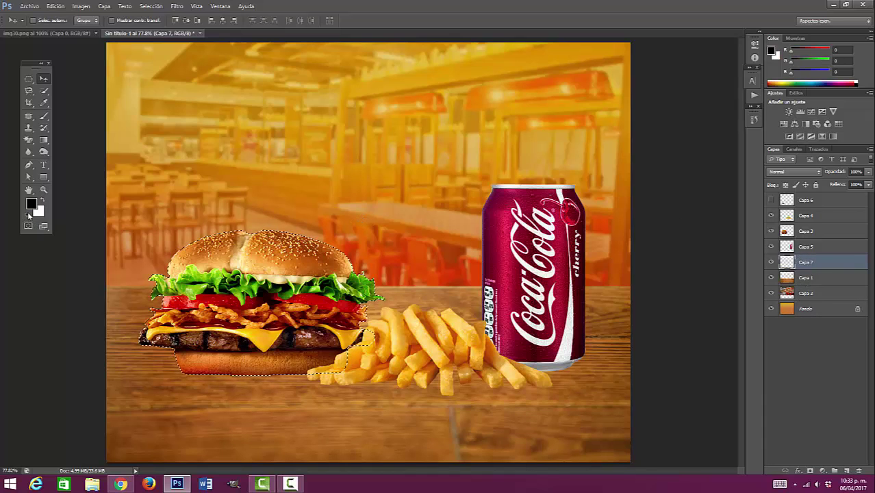
{"action": "left_click", "coordinate": [43, 140]}
{"action": "left_click", "coordinate": [89, 147]}
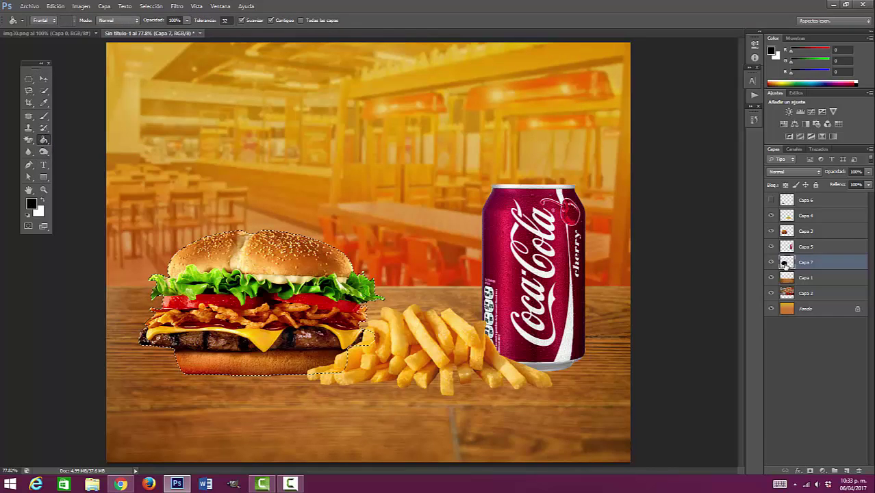
{"action": "left_click", "coordinate": [43, 80]}
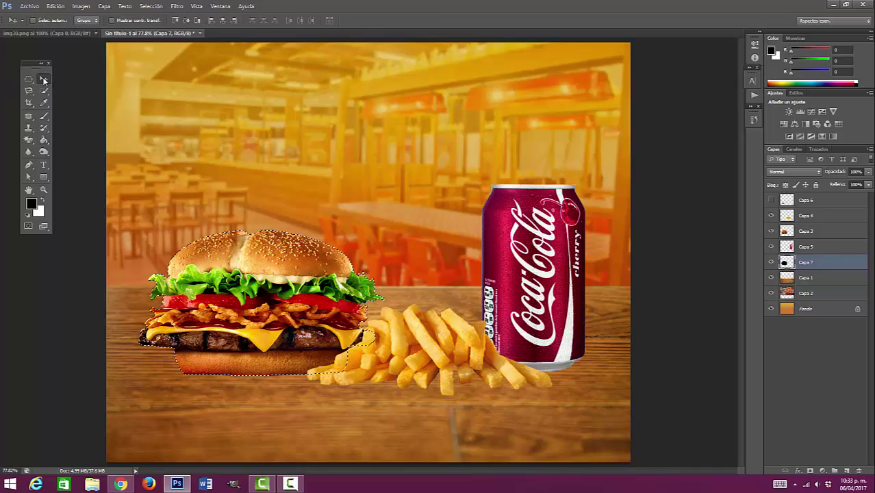
{"action": "key", "text": "ctrl+d"}
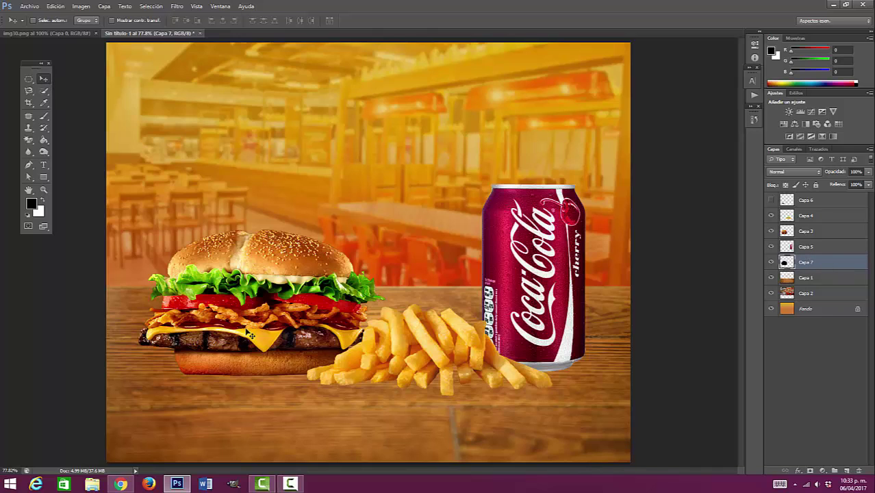
- Distort the burger's black silhouette into a flat shadow under the bun, squashing it to about 16% of its height
{"action": "key", "text": "ctrl+t"}
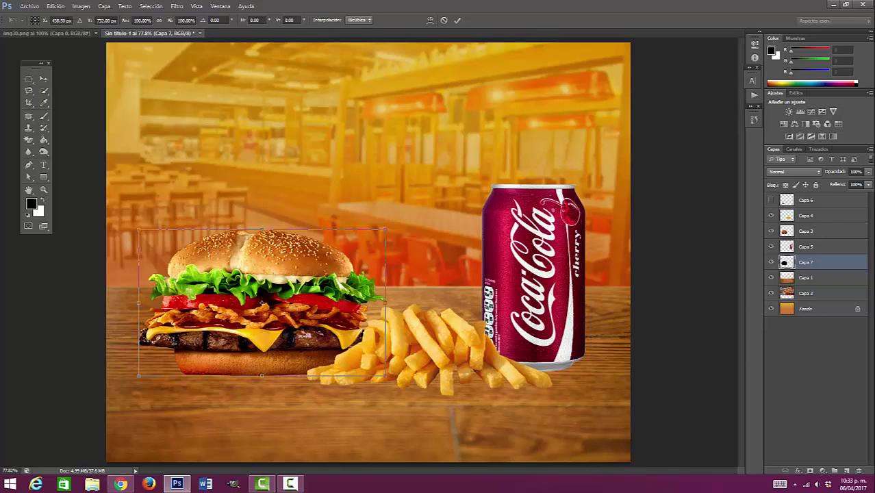
{"action": "right_click", "coordinate": [295, 277]}
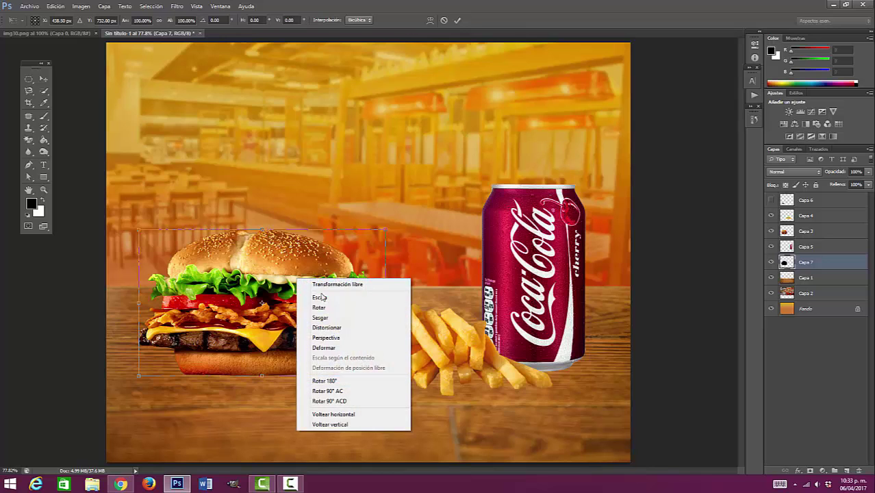
{"action": "left_click", "coordinate": [322, 326]}
{"action": "left_click_drag", "start_coordinate": [261, 231], "coordinate": [260, 358]}
{"action": "mouse_move", "coordinate": [140, 383]}
{"action": "left_mouse_down"}
{"action": "mouse_move", "coordinate": [139, 370]}
{"action": "mouse_move", "coordinate": [146, 383]}
{"action": "left_mouse_up"}
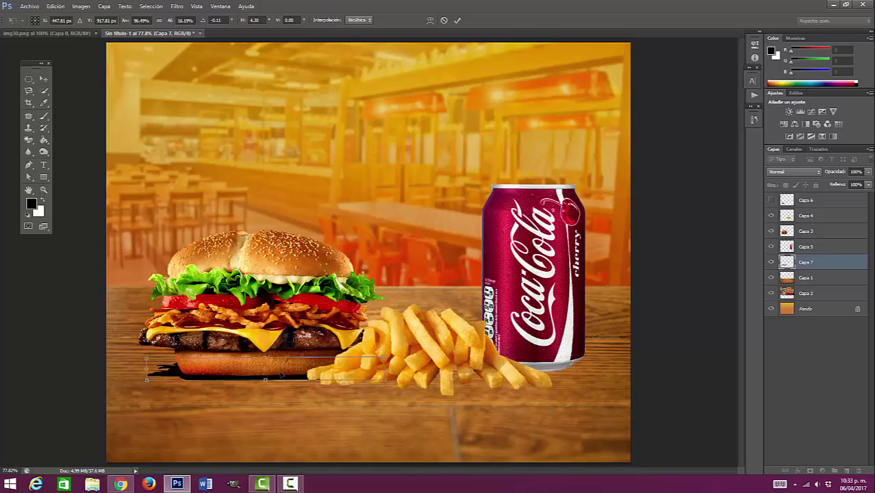
- Warp the burger shadow's lower edge slightly downward so it curves beneath the bun, and apply the transformation
{"action": "right_click", "coordinate": [280, 375]}
{"action": "left_click", "coordinate": [324, 288]}
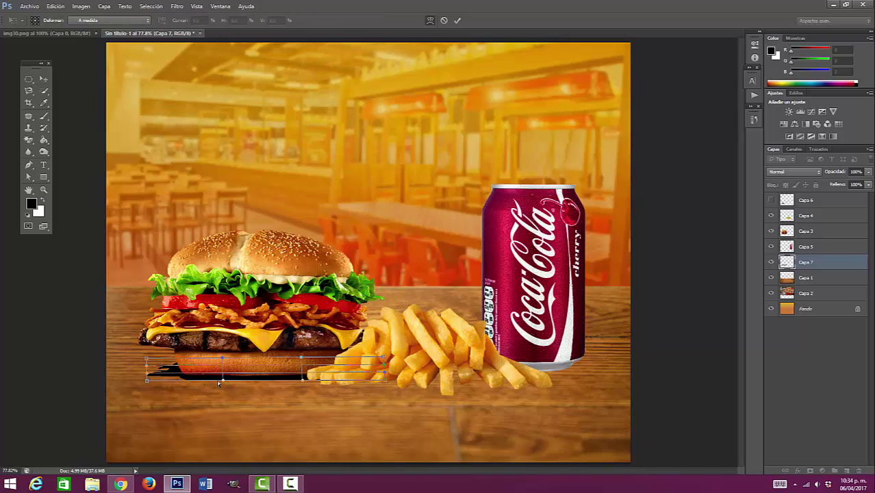
{"action": "left_click_drag", "start_coordinate": [224, 387], "coordinate": [223, 391]}
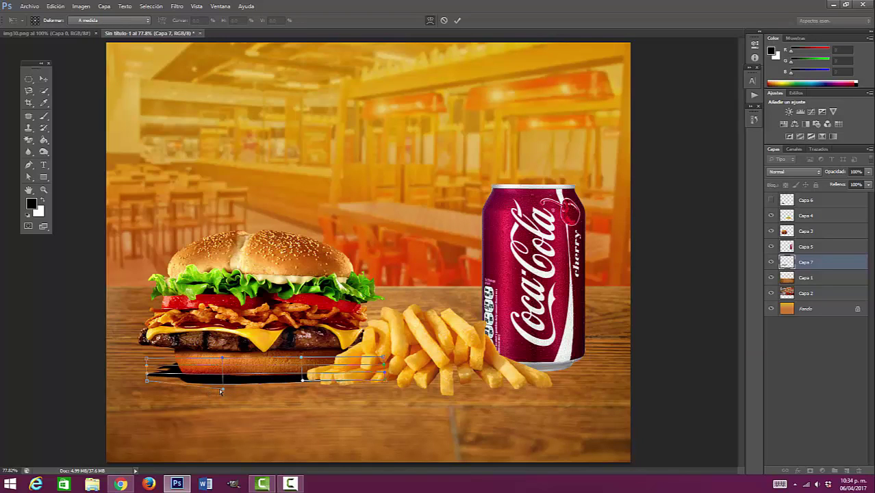
{"action": "left_click_drag", "start_coordinate": [222, 391], "coordinate": [204, 388]}
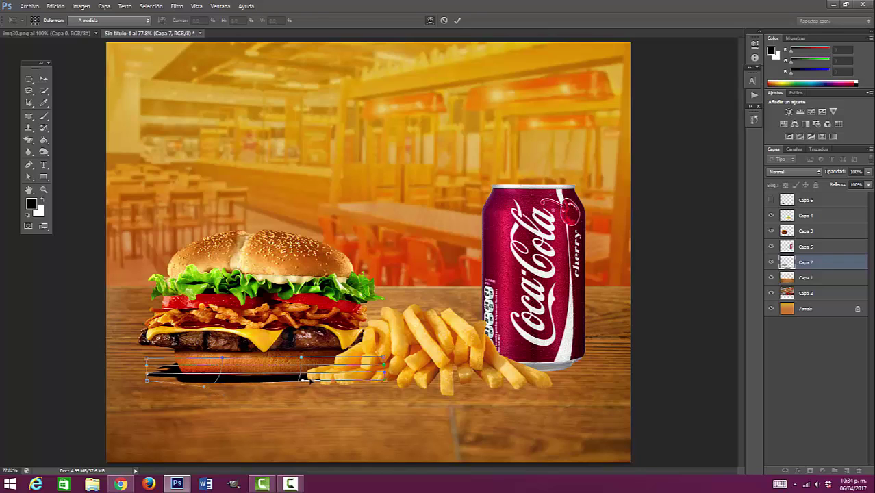
{"action": "left_click_drag", "start_coordinate": [302, 382], "coordinate": [302, 383]}
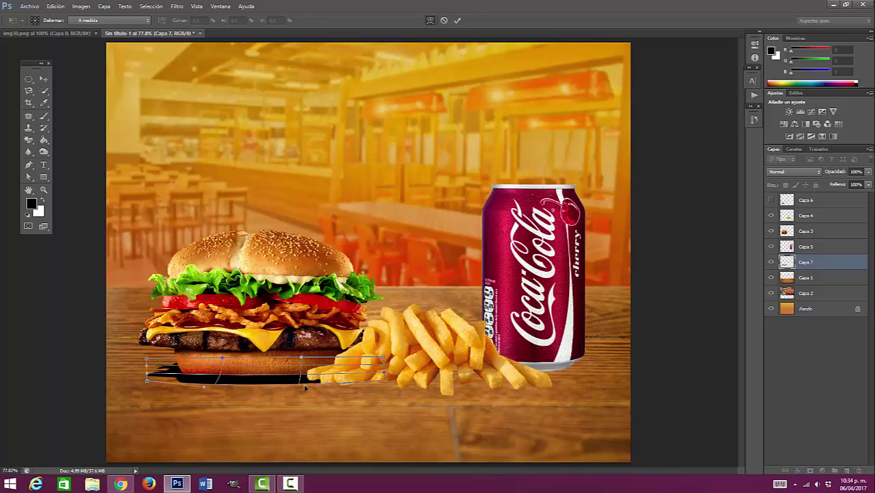
{"action": "key", "text": "Return"}
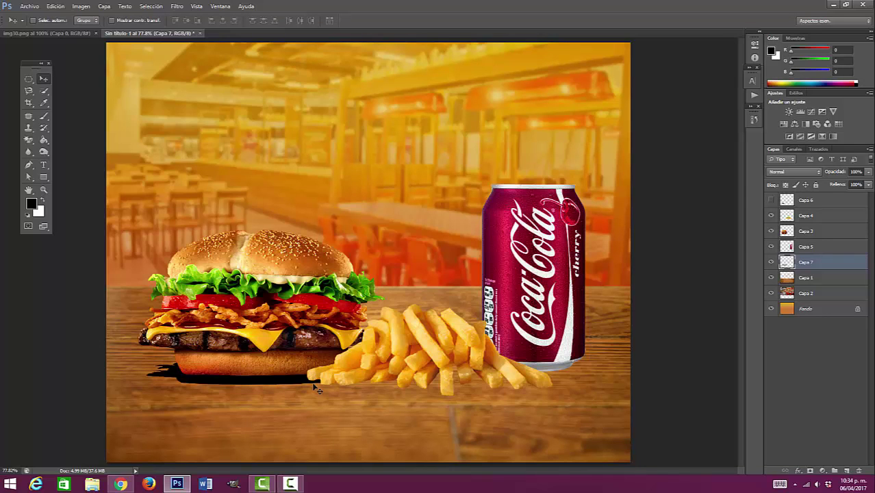
- Load the fries' outline as a selection, fill it with black on a new layer above the burger shadow, and deselect
{"action": "left_click", "coordinate": [788, 217], "text": "ctrl"}
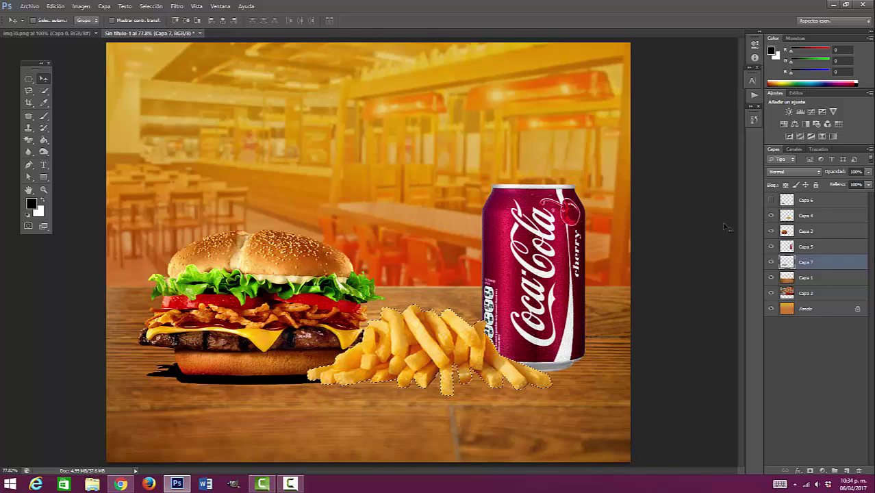
{"action": "left_click", "coordinate": [847, 471]}
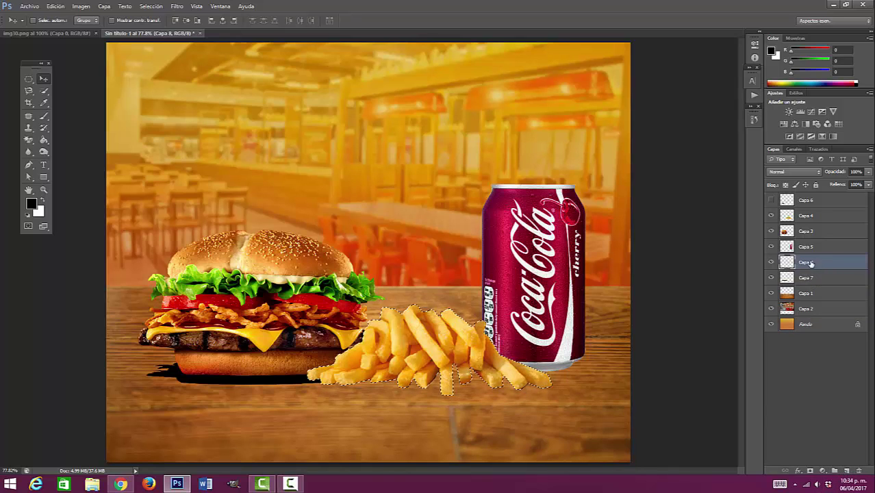
{"action": "left_click", "coordinate": [43, 140]}
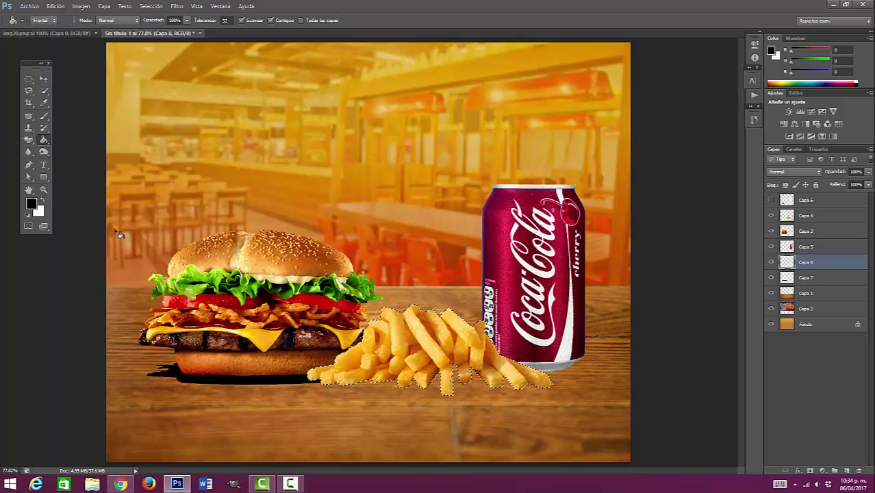
{"action": "left_click", "coordinate": [420, 353]}
{"action": "key", "text": "v"}
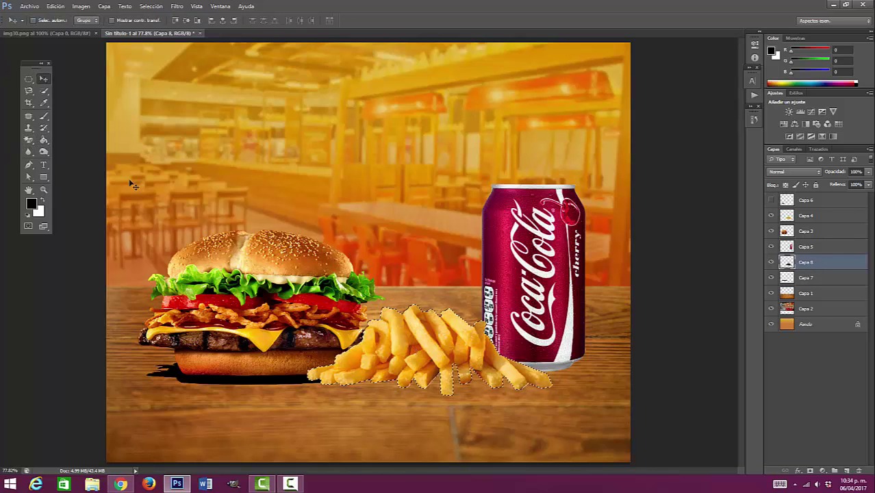
{"action": "key", "text": "ctrl+d"}
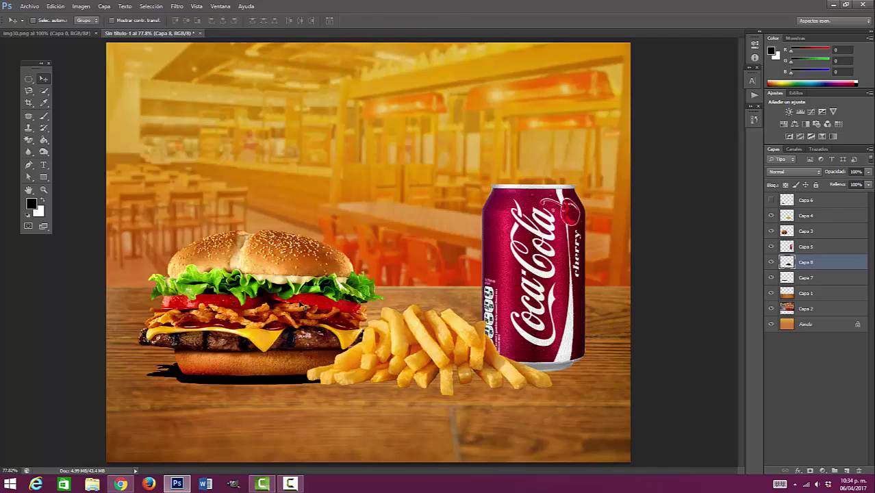
- Distort the fries' black silhouette to about 71% height, stretch its lower corner slightly outward, and apply the transformation
{"action": "key", "text": "ctrl+t"}
{"action": "right_click", "coordinate": [449, 336]}
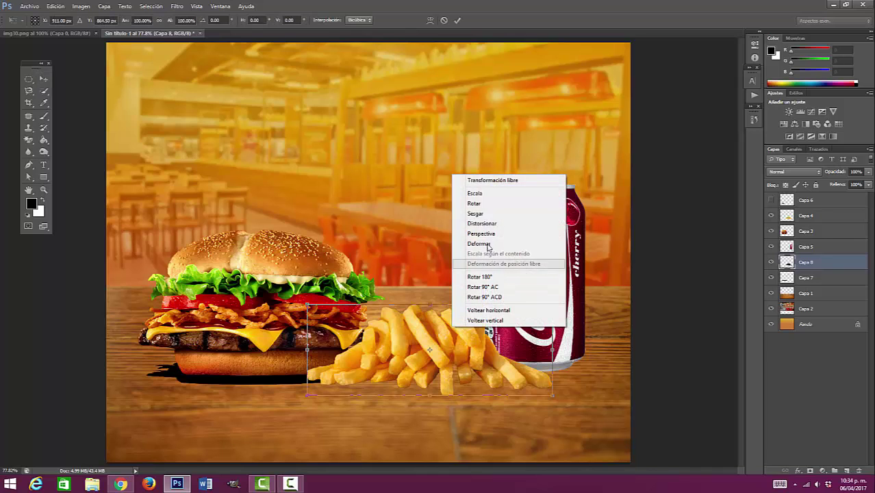
{"action": "left_click", "coordinate": [480, 223]}
{"action": "left_click_drag", "start_coordinate": [429, 305], "coordinate": [430, 335]}
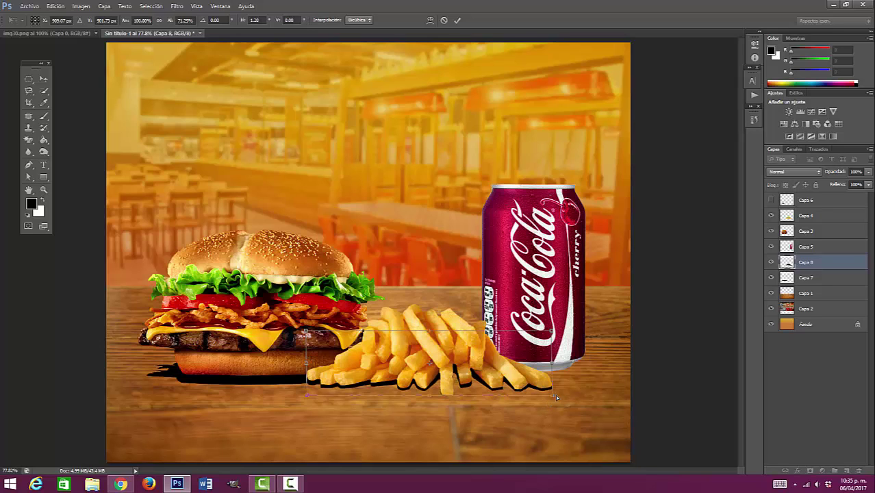
{"action": "left_click_drag", "start_coordinate": [555, 397], "coordinate": [558, 398]}
{"action": "key", "text": "Return"}
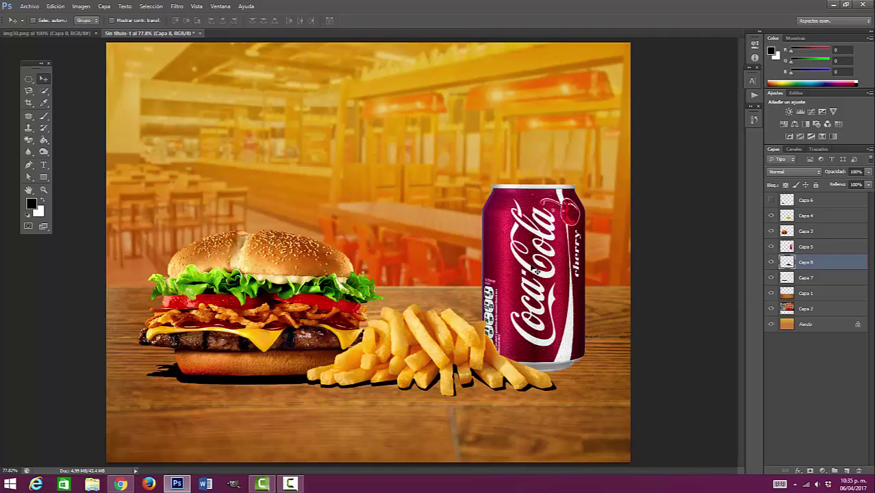
- Select the Coca-Cola can layer and load its transparency as a selection
{"action": "left_click", "coordinate": [804, 247]}
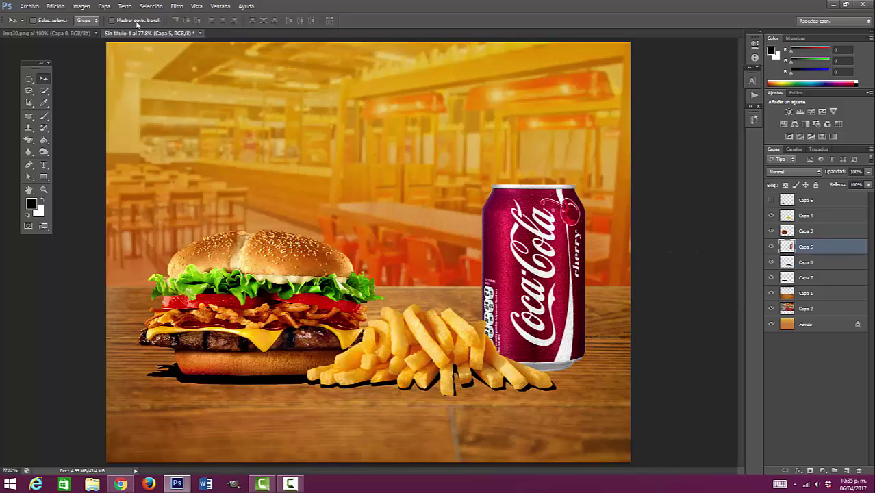
{"action": "left_click", "coordinate": [150, 7]}
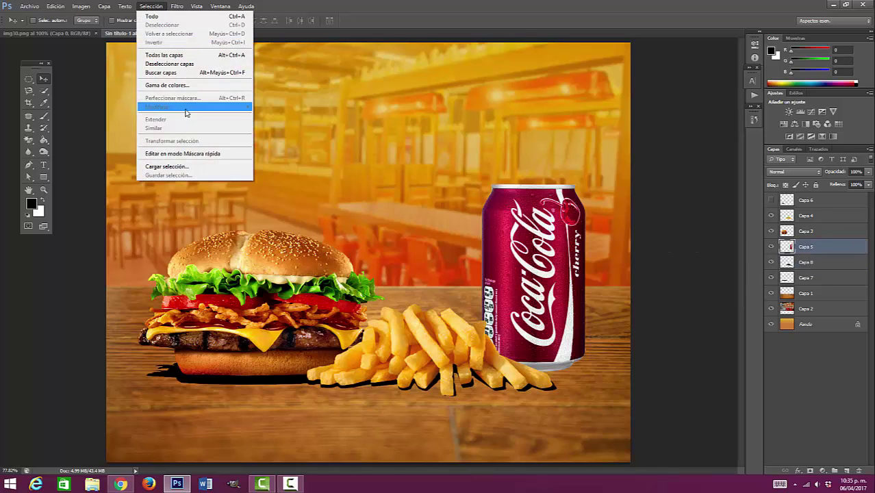
{"action": "left_click", "coordinate": [180, 167]}
{"action": "left_click", "coordinate": [538, 132]}
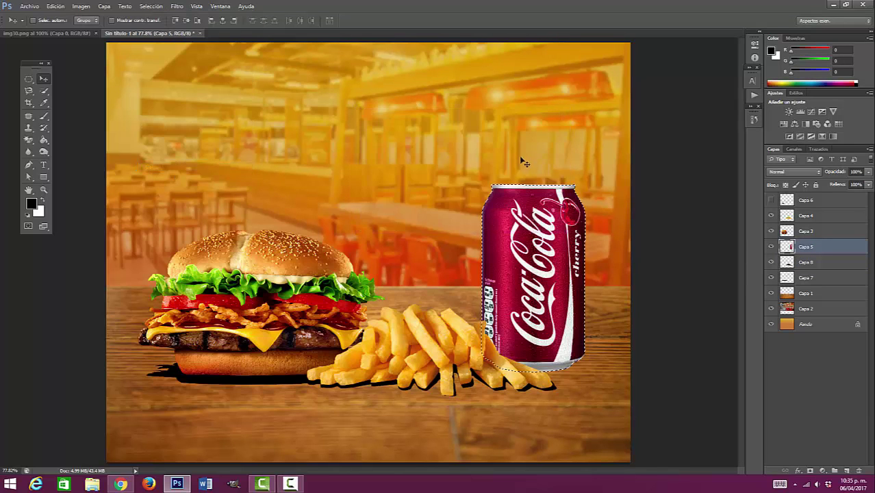
- Add a new layer above the fries' shadow, fill the can-shaped selection with black, and deselect
{"action": "left_click", "coordinate": [812, 263]}
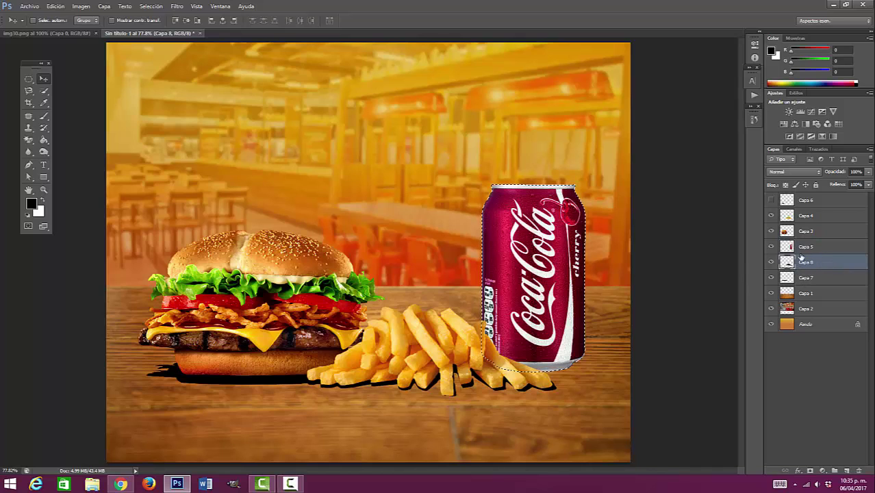
{"action": "left_click", "coordinate": [846, 470]}
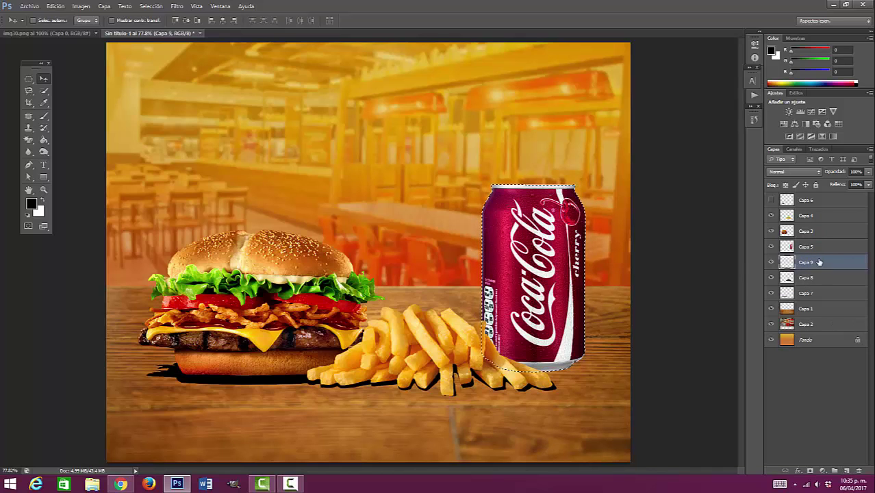
{"action": "left_click", "coordinate": [44, 142]}
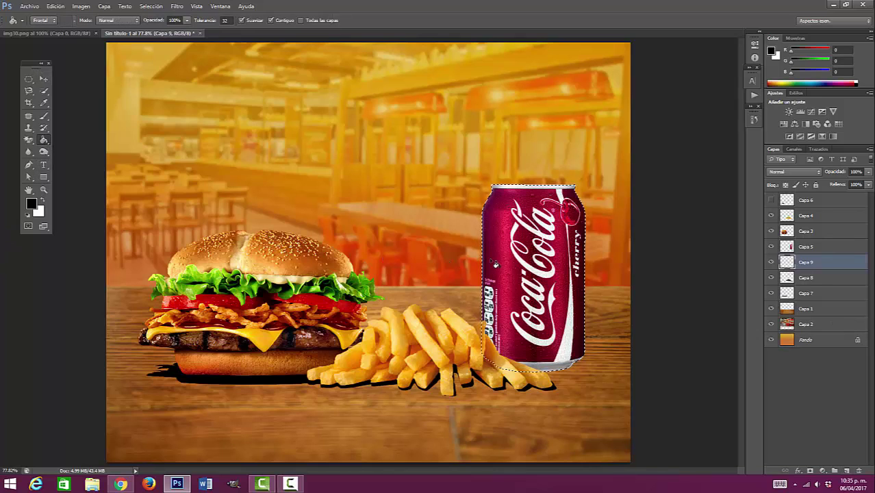
{"action": "left_click", "coordinate": [44, 79]}
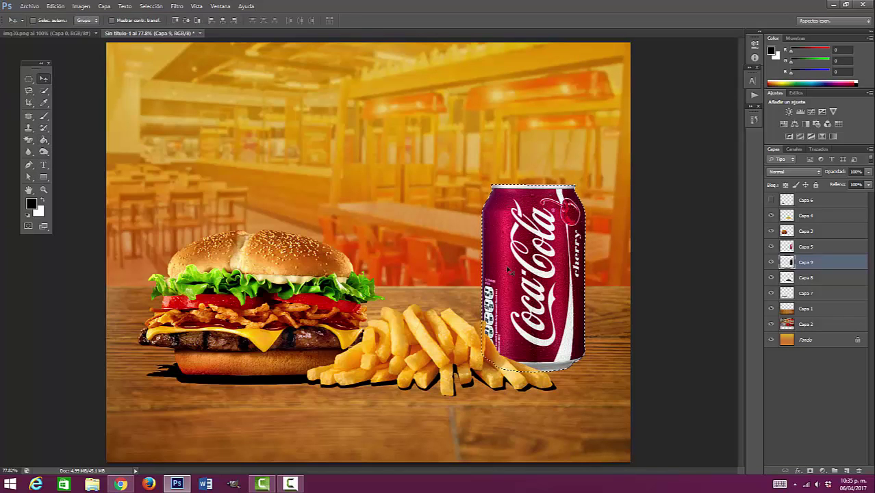
{"action": "key", "text": "ctrl+d"}
- Distort the can's black silhouette into a flat shadow at its base, about 10% high and skewed sideways about 17°
{"action": "key", "text": "ctrl+t"}
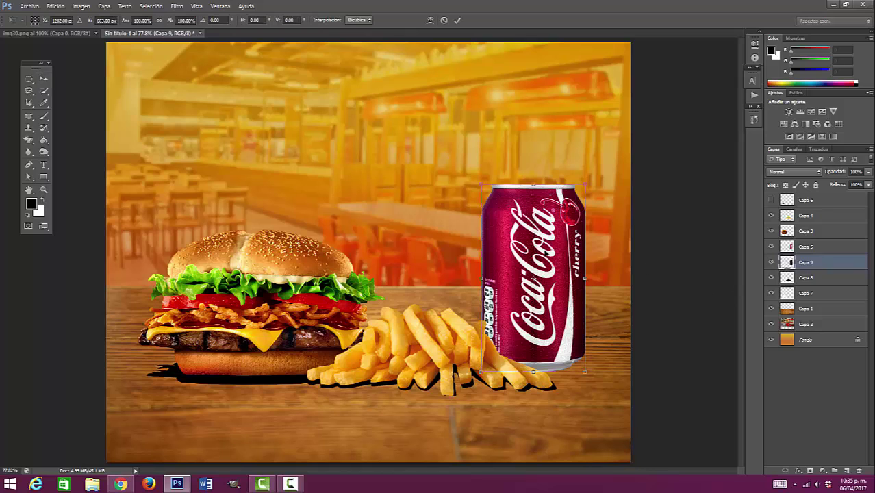
{"action": "right_click", "coordinate": [543, 249]}
{"action": "left_click", "coordinate": [556, 299]}
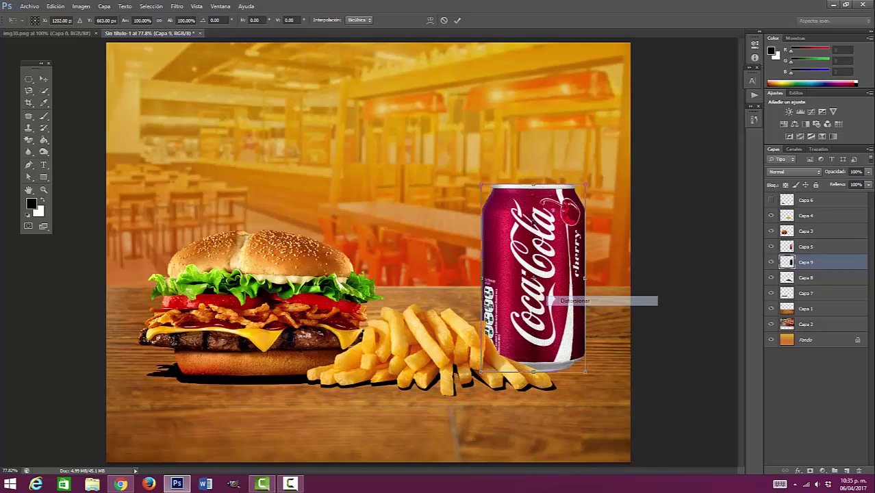
{"action": "left_click_drag", "start_coordinate": [535, 187], "coordinate": [540, 356]}
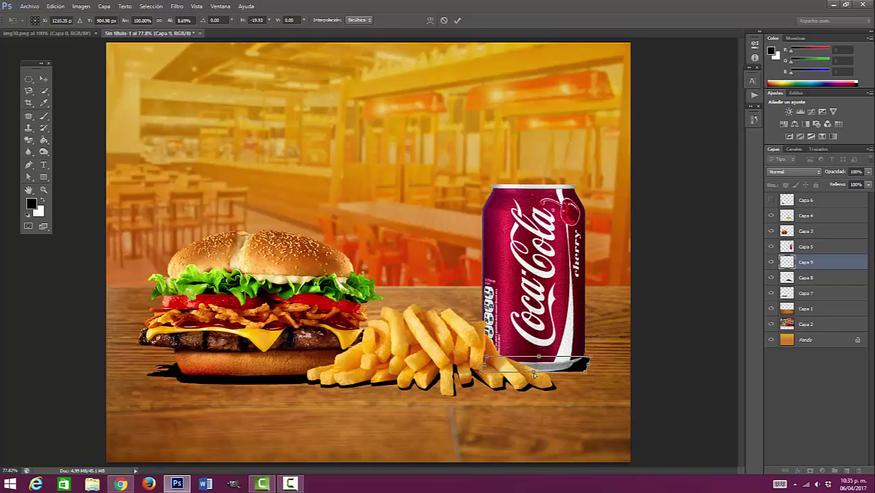
{"action": "left_click_drag", "start_coordinate": [534, 377], "coordinate": [534, 378]}
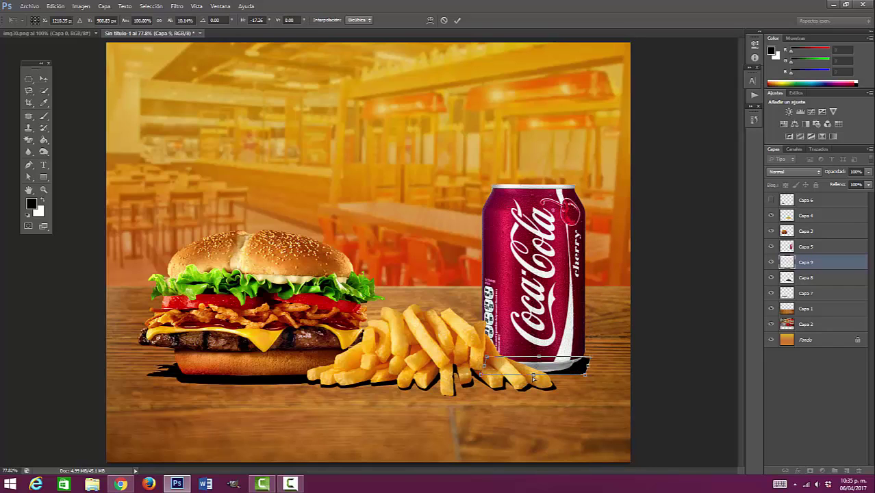
{"action": "key", "text": "Return"}
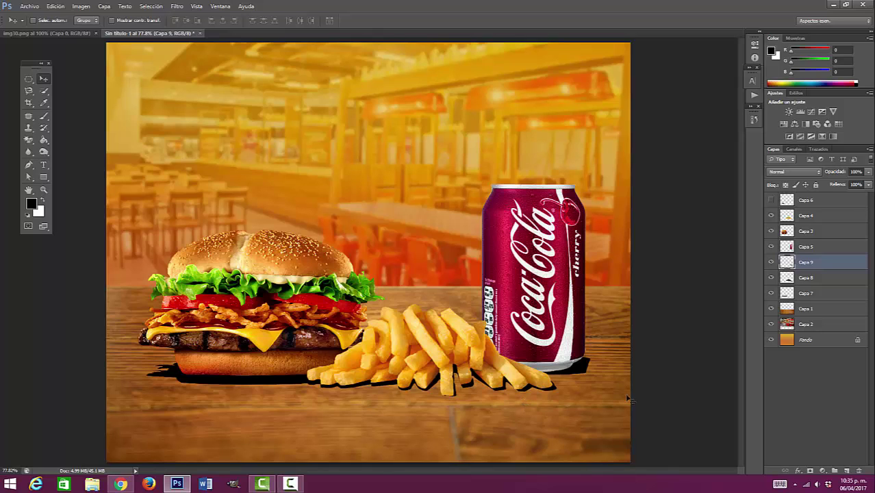
- Go through the burger, fries and can shadow layers and select the burger's shadow layer
{"action": "left_click", "coordinate": [805, 297]}
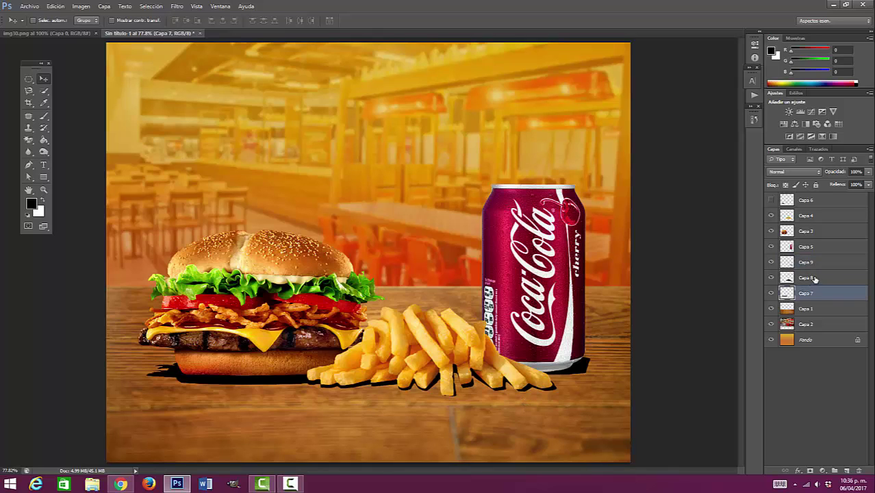
{"action": "left_click", "coordinate": [814, 278]}
{"action": "left_click", "coordinate": [815, 268]}
{"action": "left_click", "coordinate": [818, 291]}
{"action": "left_click", "coordinate": [817, 276]}
{"action": "left_click", "coordinate": [816, 268]}
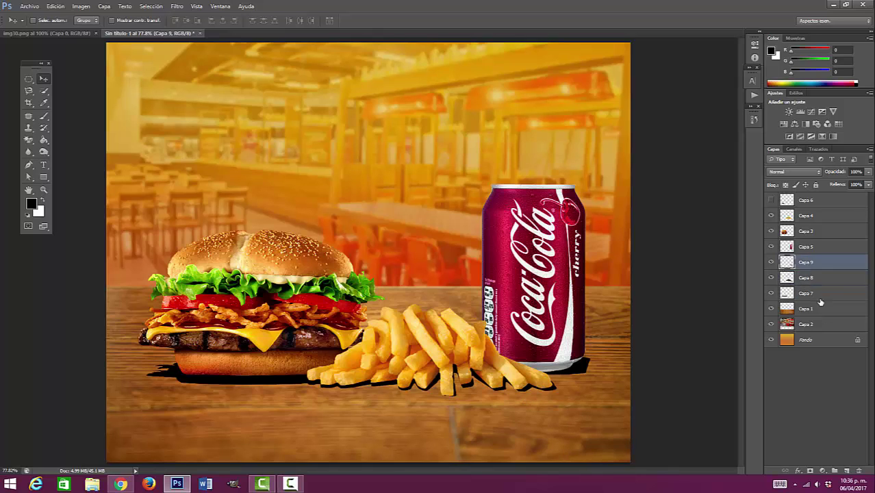
{"action": "left_click", "coordinate": [816, 295]}
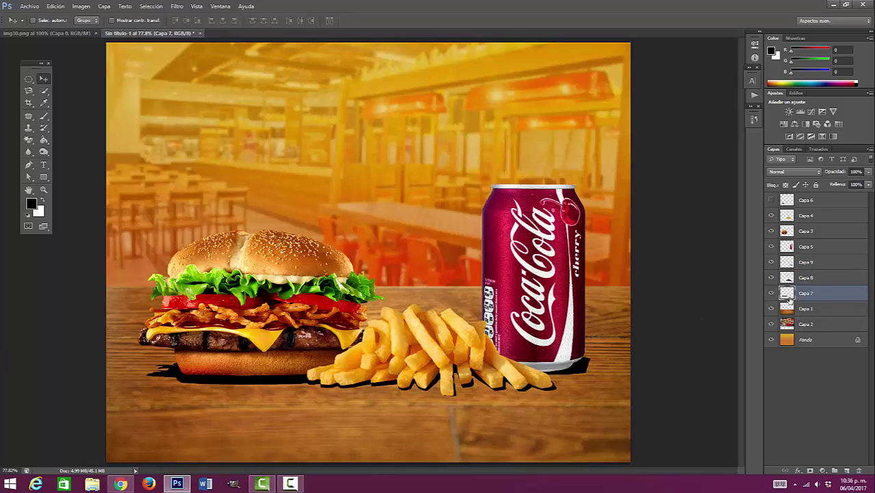
- Select the burger, fries and can shadow layers together and merge them into a single layer
{"action": "left_click", "coordinate": [826, 281], "text": "ctrl"}
{"action": "left_click", "coordinate": [819, 263], "text": "ctrl"}
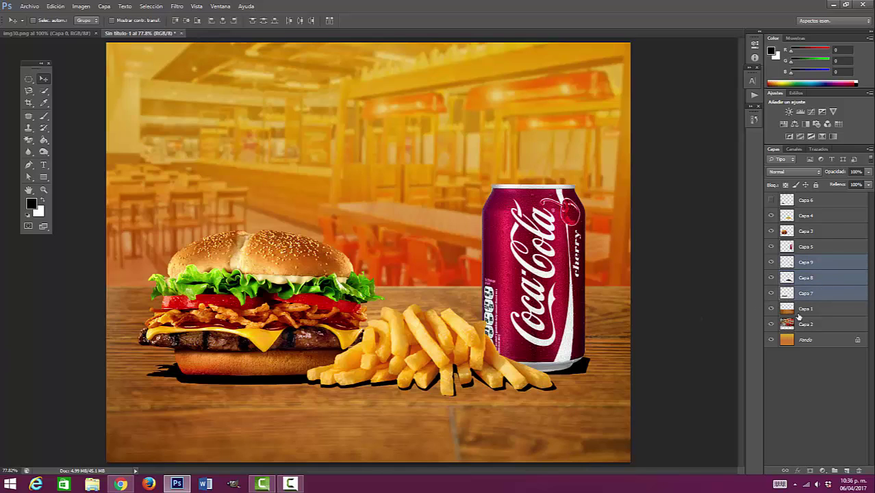
{"action": "left_click", "coordinate": [827, 293]}
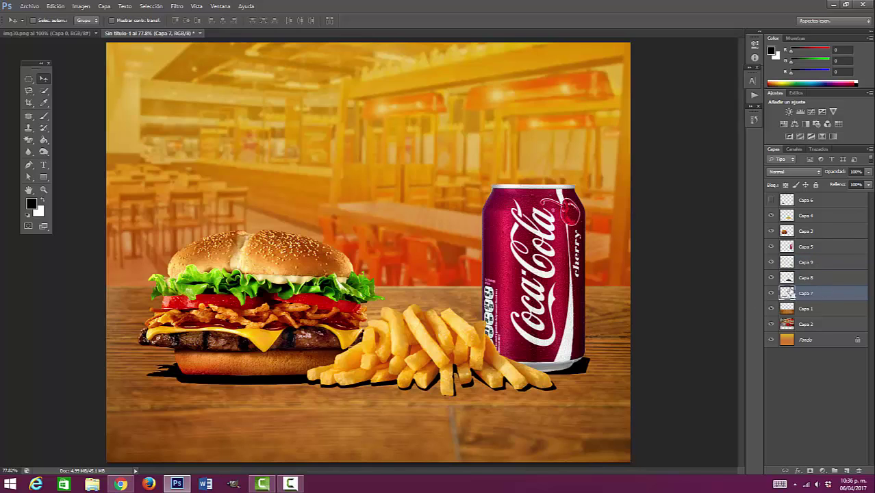
{"action": "left_click", "coordinate": [826, 280], "text": "ctrl"}
{"action": "left_click", "coordinate": [830, 266], "text": "ctrl"}
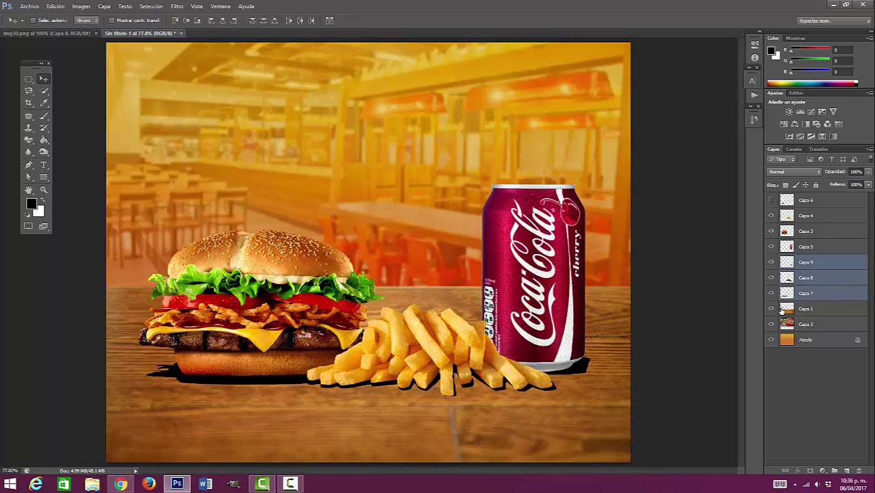
{"action": "right_click", "coordinate": [839, 278]}
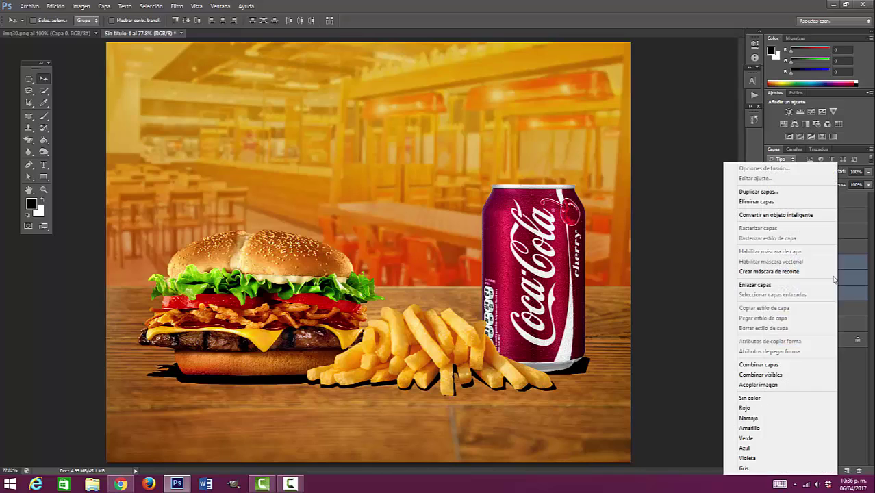
{"action": "left_click", "coordinate": [753, 368]}
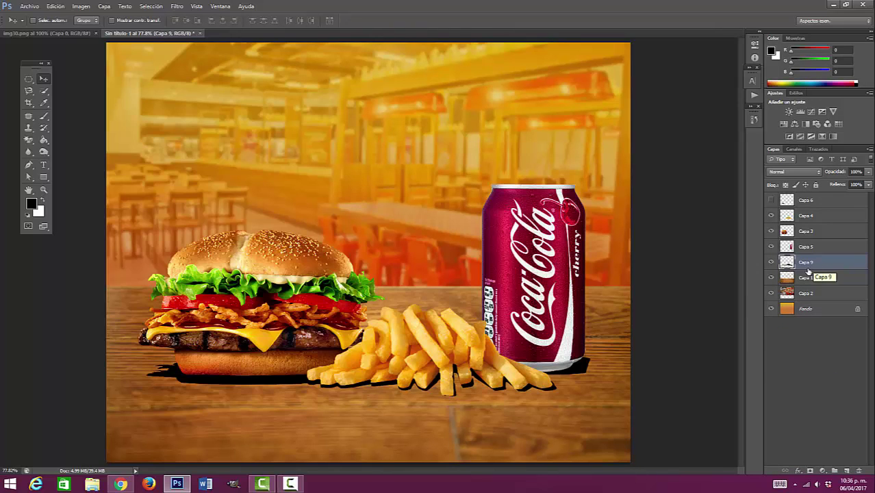
- Apply a Gaussian Blur to the merged shadow layer with a radius of about 4.7 pixels
{"action": "left_click", "coordinate": [177, 7]}
{"action": "mouse_move", "coordinate": [209, 108]}
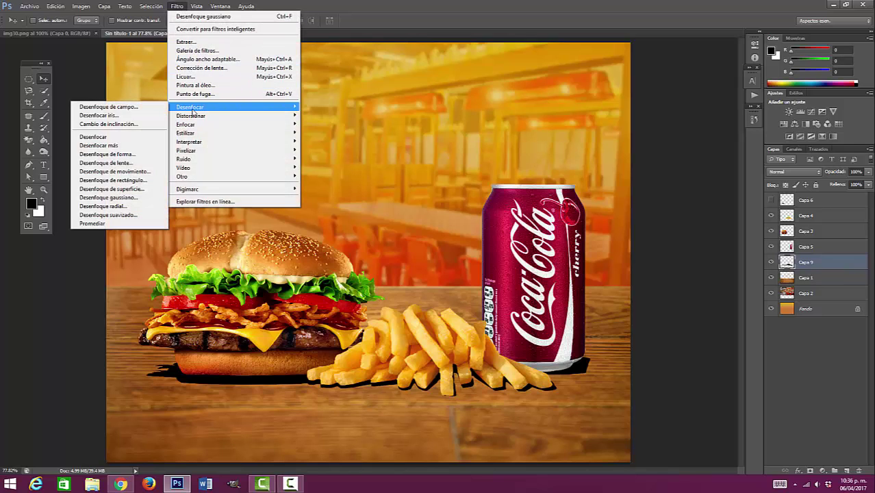
{"action": "left_click", "coordinate": [121, 197]}
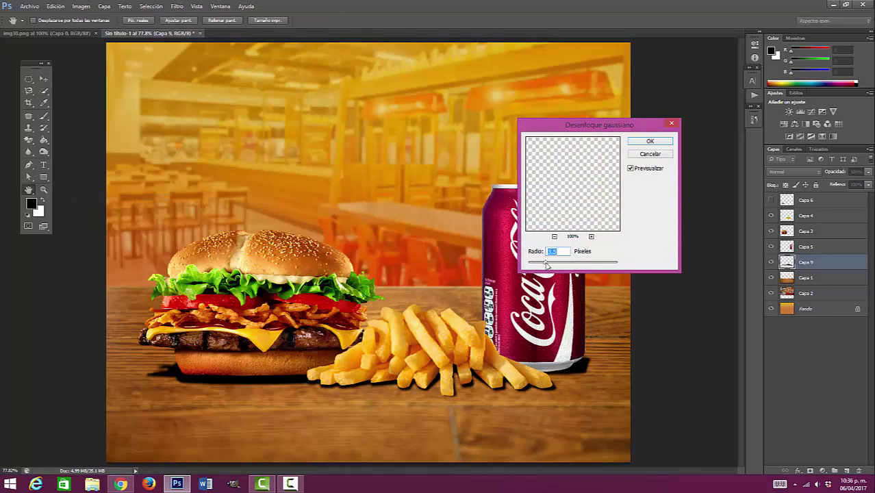
{"action": "left_click_drag", "start_coordinate": [546, 265], "coordinate": [552, 267]}
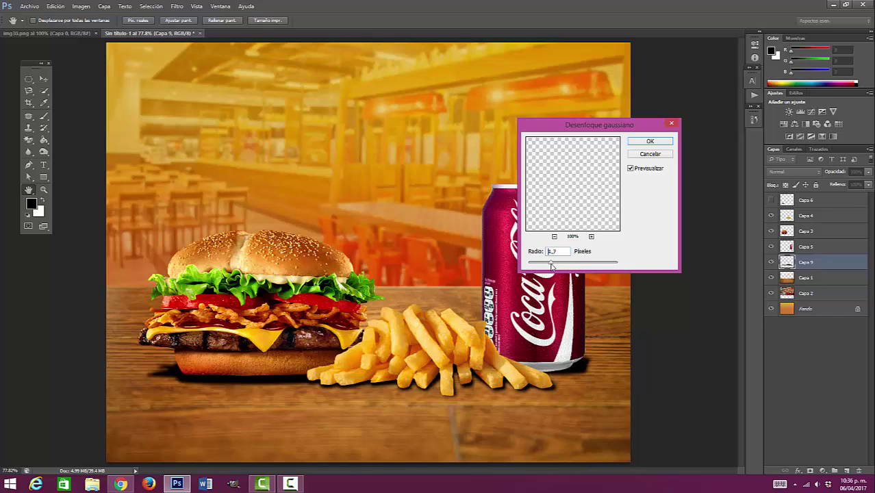
{"action": "left_click_drag", "start_coordinate": [552, 267], "coordinate": [554, 266]}
{"action": "left_click", "coordinate": [655, 143]}
- Apply a Motion Blur to the merged shadow layer at a 0° angle with a distance of about 83 pixels, comparing it with the preview off
{"action": "left_click", "coordinate": [176, 6]}
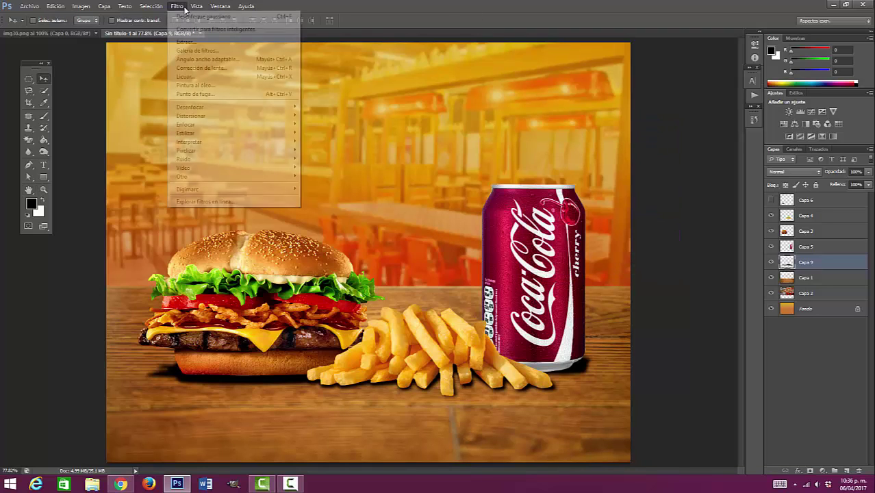
{"action": "mouse_move", "coordinate": [199, 109]}
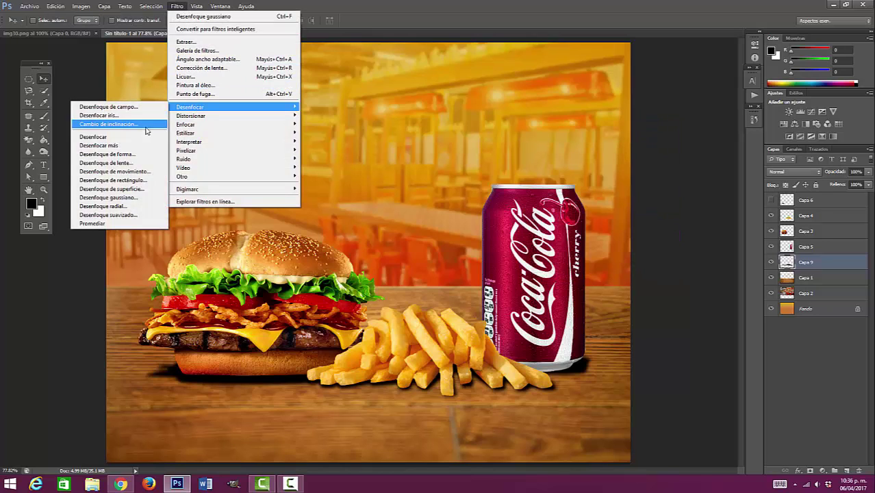
{"action": "left_click", "coordinate": [130, 171]}
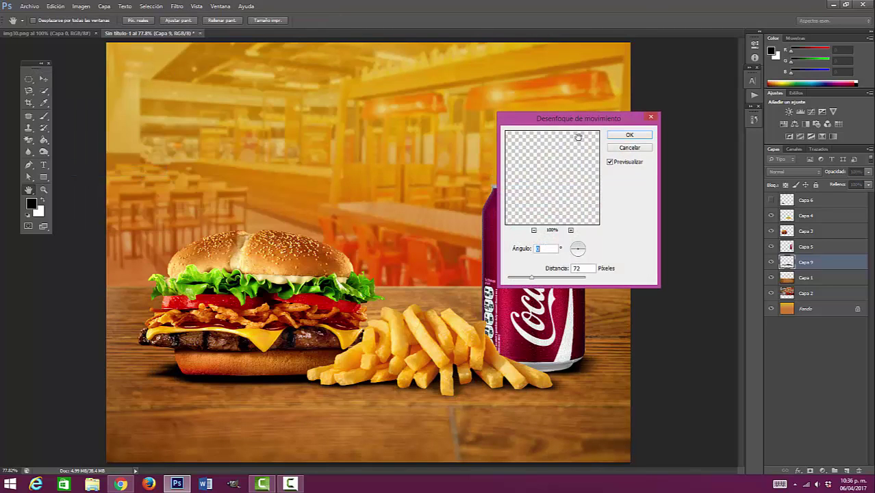
{"action": "left_click_drag", "start_coordinate": [561, 117], "coordinate": [431, 59]}
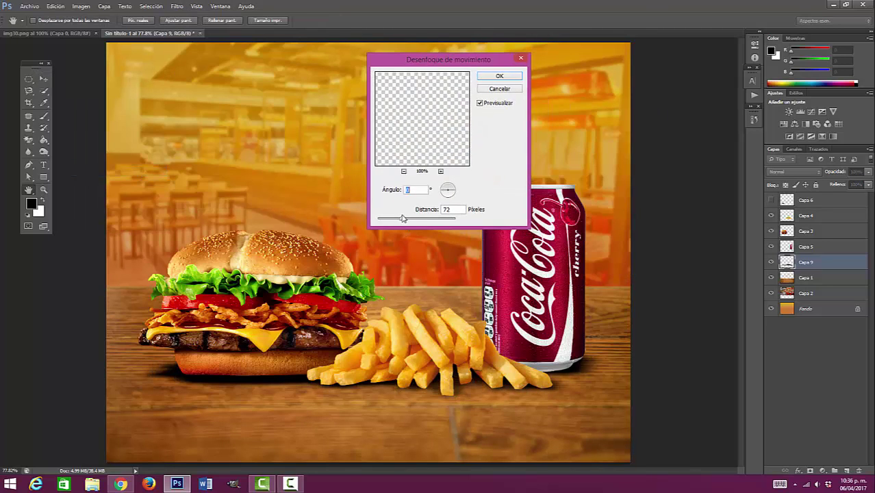
{"action": "left_click_drag", "start_coordinate": [402, 219], "coordinate": [376, 220]}
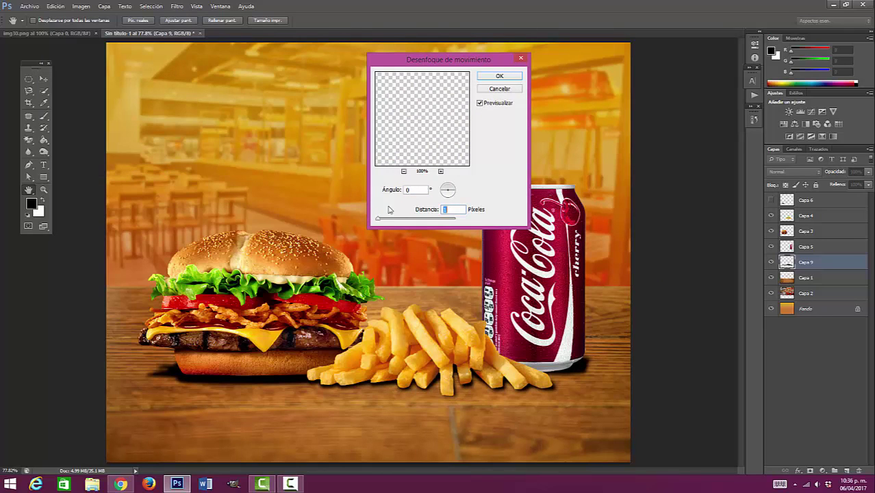
{"action": "left_click_drag", "start_coordinate": [378, 219], "coordinate": [404, 223]}
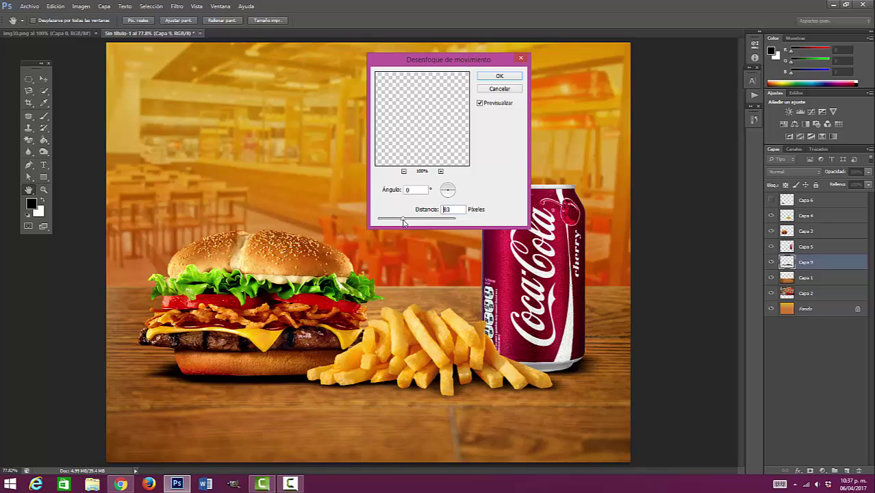
{"action": "left_click_drag", "start_coordinate": [405, 222], "coordinate": [404, 222]}
{"action": "left_click", "coordinate": [482, 104]}
{"action": "left_click", "coordinate": [481, 104]}
{"action": "left_click", "coordinate": [500, 83]}
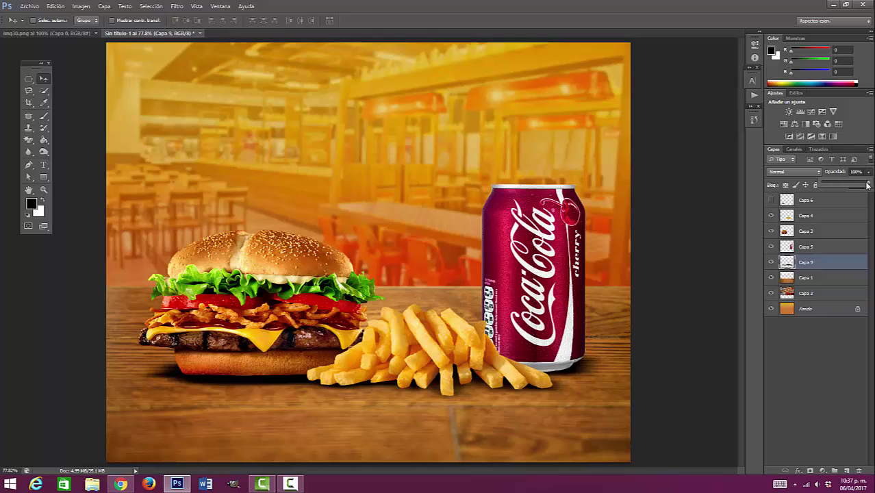
- Try lowering the merged shadow layer's opacity to 75%, and restore it to 100%
{"action": "left_click_drag", "start_coordinate": [868, 185], "coordinate": [854, 188]}
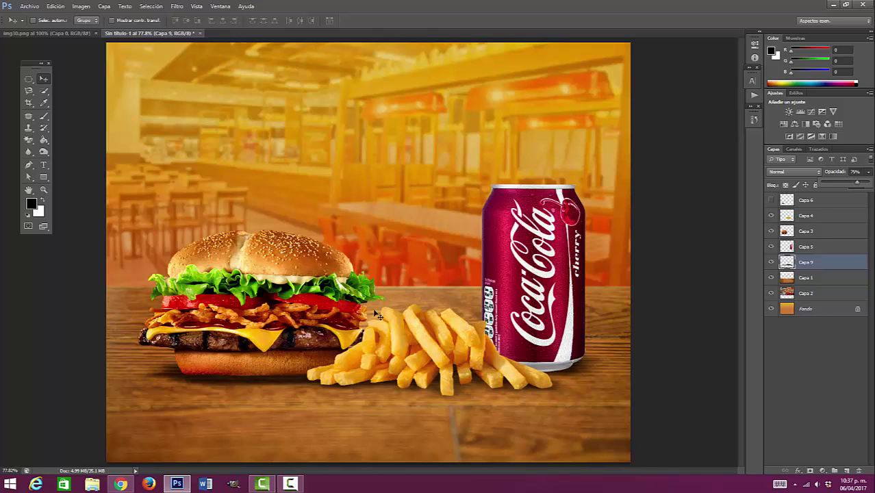
{"action": "left_click", "coordinate": [370, 377]}
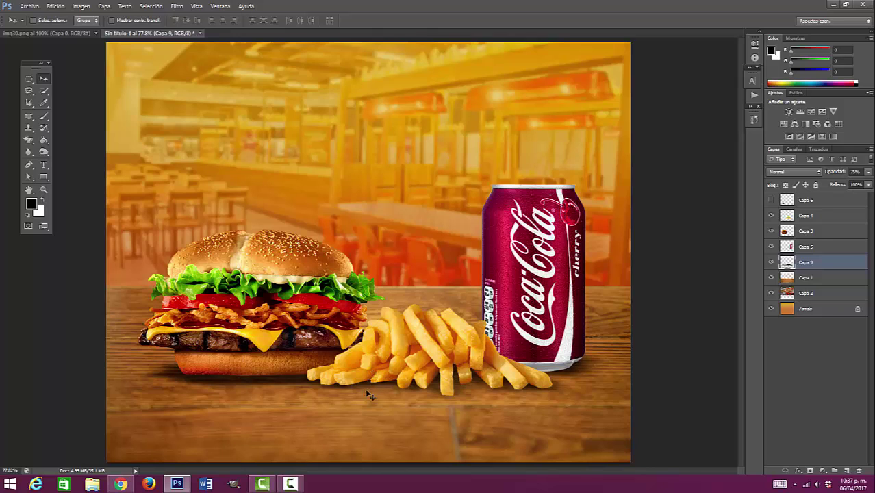
{"action": "mouse_move", "coordinate": [369, 392]}
{"action": "left_mouse_down"}
{"action": "mouse_move", "coordinate": [354, 398]}
{"action": "mouse_move", "coordinate": [367, 388]}
{"action": "left_mouse_up"}
{"action": "left_click_drag", "start_coordinate": [839, 173], "coordinate": [832, 172]}
- Try other blend modes on the merged shadow layer, including Overlay (Superponer), and return it to Normal
{"action": "left_click", "coordinate": [784, 172]}
{"action": "left_click", "coordinate": [785, 174]}
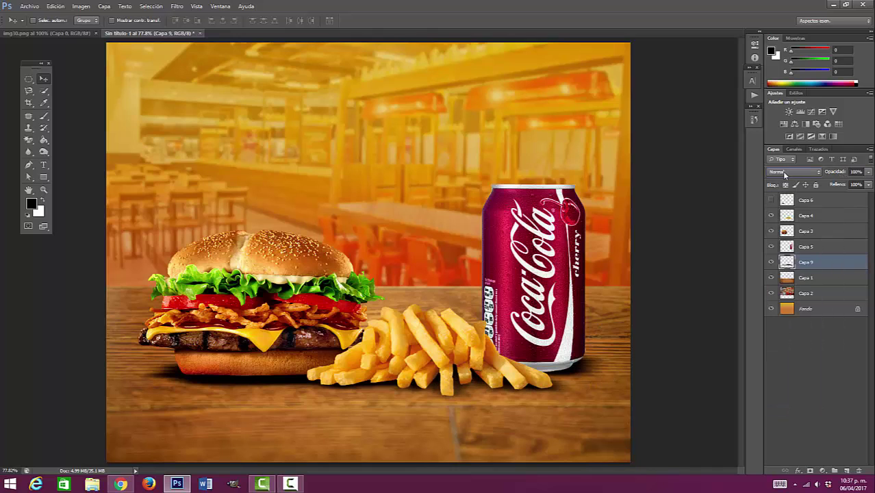
{"action": "scroll", "coordinate": [782, 172], "scroll_direction": "down", "scroll_amount": 3}
{"action": "scroll", "coordinate": [783, 171], "scroll_direction": "down", "scroll_amount": 2}
{"action": "scroll", "coordinate": [782, 171], "scroll_direction": "down", "scroll_amount": 1}
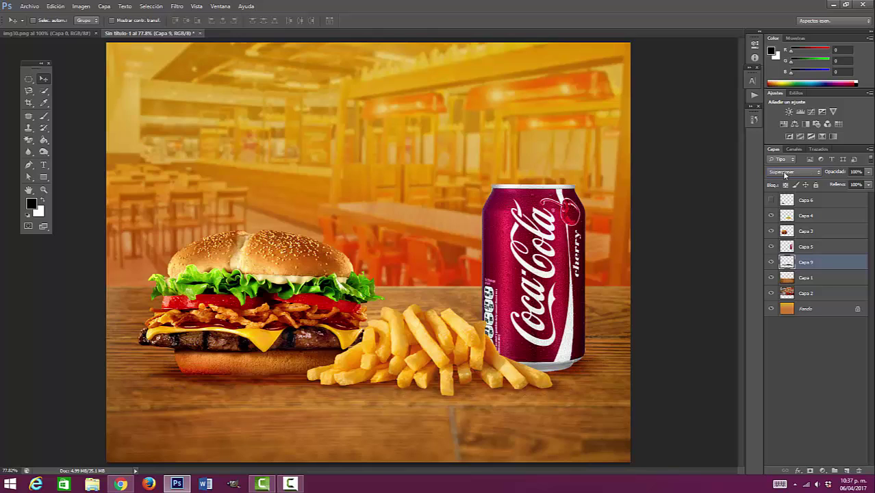
{"action": "scroll", "coordinate": [782, 171], "scroll_direction": "down", "scroll_amount": 1}
{"action": "scroll", "coordinate": [785, 173], "scroll_direction": "down", "scroll_amount": 1}
{"action": "left_click", "coordinate": [795, 172]}
{"action": "left_click", "coordinate": [787, 179]}
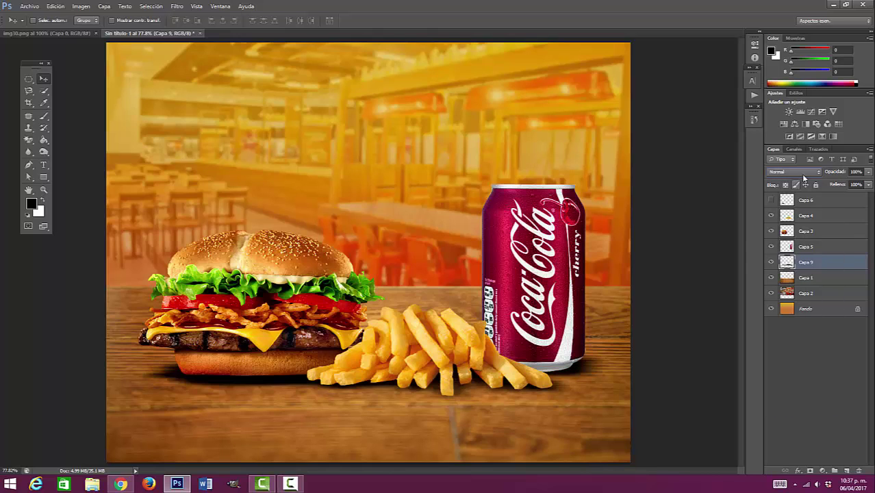
- Reduce the merged shadow layer's opacity to 65%, toggling its visibility to compare the image with and without shadows
{"action": "left_click", "coordinate": [868, 172]}
{"action": "left_click_drag", "start_coordinate": [867, 186], "coordinate": [860, 187]}
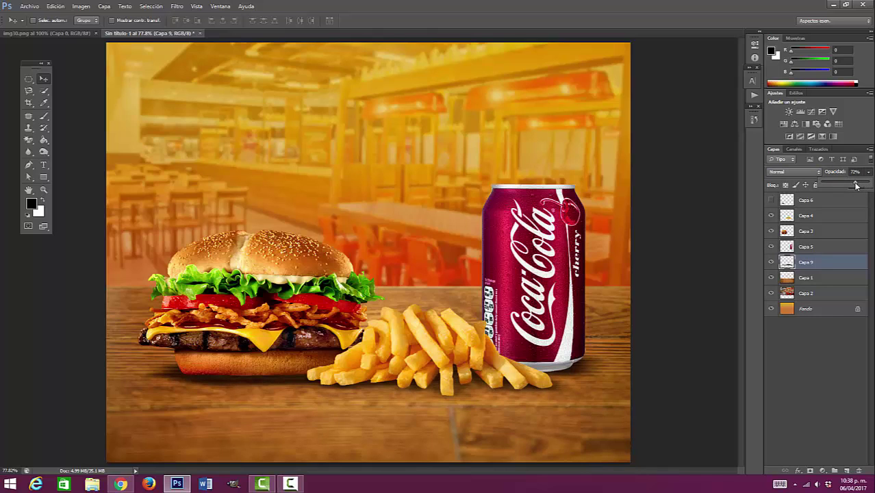
{"action": "left_click", "coordinate": [659, 369]}
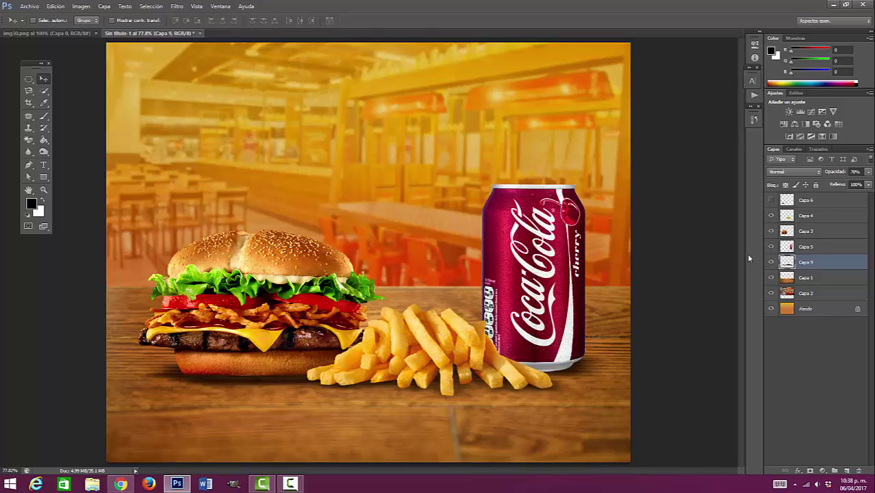
{"action": "left_click", "coordinate": [770, 263]}
{"action": "left_click", "coordinate": [771, 263]}
{"action": "left_click", "coordinate": [771, 263]}
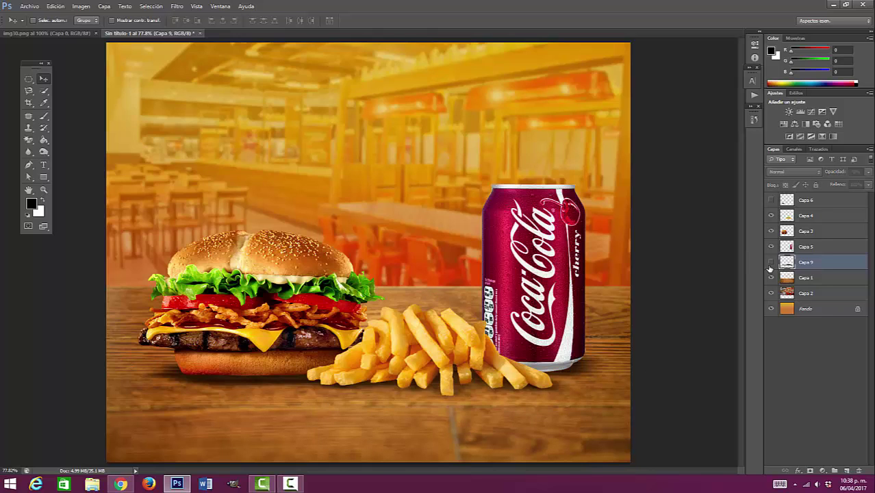
{"action": "left_click", "coordinate": [771, 263]}
{"action": "mouse_move", "coordinate": [836, 172]}
{"action": "left_mouse_down"}
{"action": "mouse_move", "coordinate": [815, 175]}
{"action": "mouse_move", "coordinate": [829, 176]}
{"action": "left_mouse_up"}
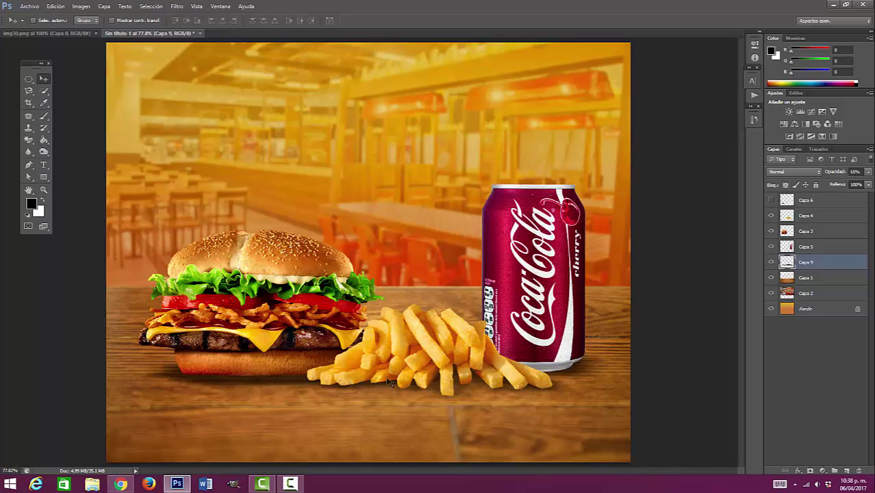
- Add a new empty layer directly above the merged shadow layer
{"action": "key", "text": "ctrl+plus"}
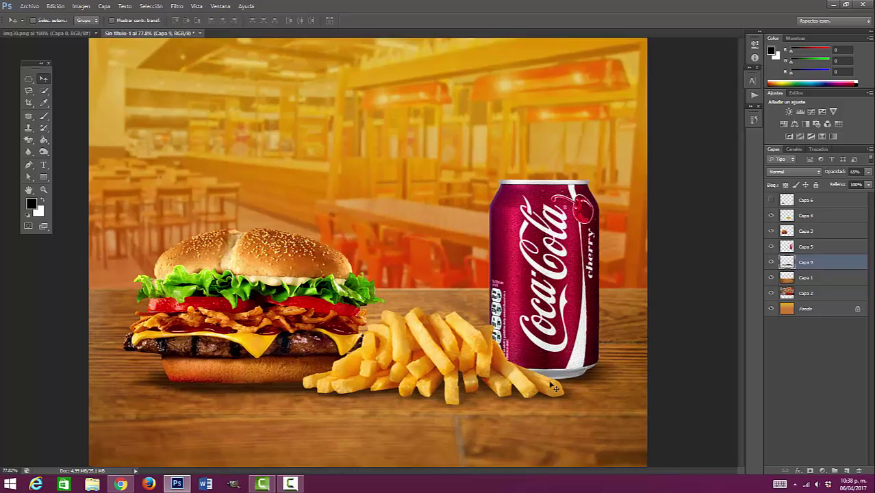
{"action": "left_click_drag", "start_coordinate": [426, 211], "coordinate": [441, 156]}
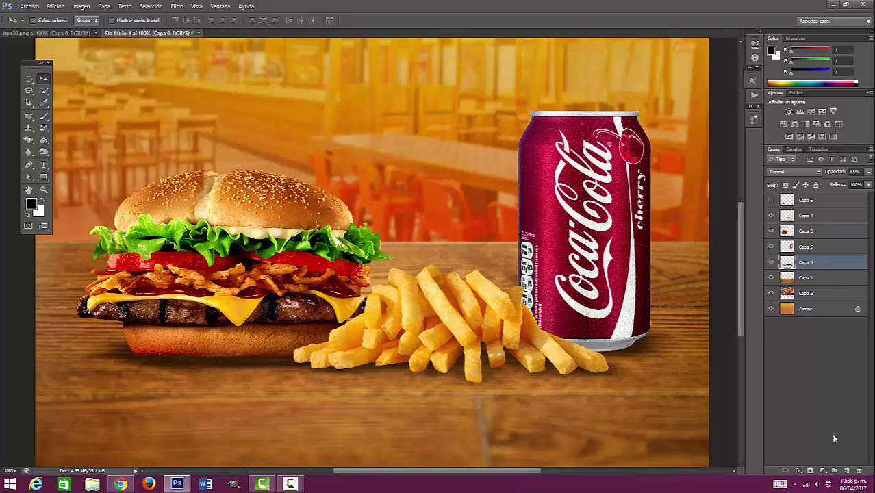
{"action": "left_click", "coordinate": [847, 471]}
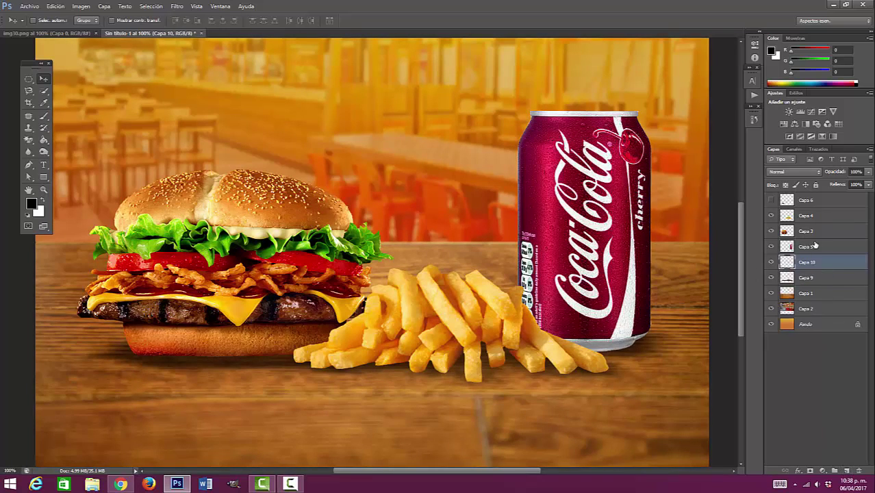
- Set up the Brush tool with a soft round tip of 80 px and 0% hardness
{"action": "left_click", "coordinate": [43, 117]}
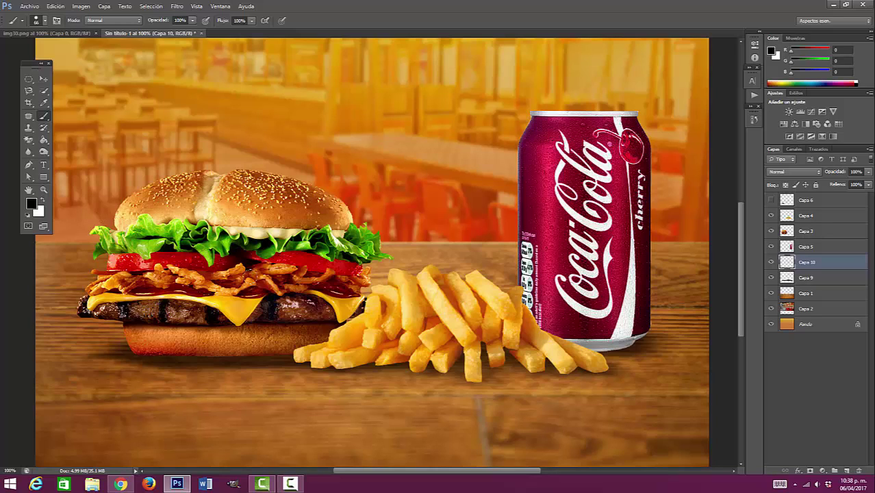
{"action": "right_click", "coordinate": [296, 313]}
{"action": "left_click_drag", "start_coordinate": [276, 326], "coordinate": [306, 305]}
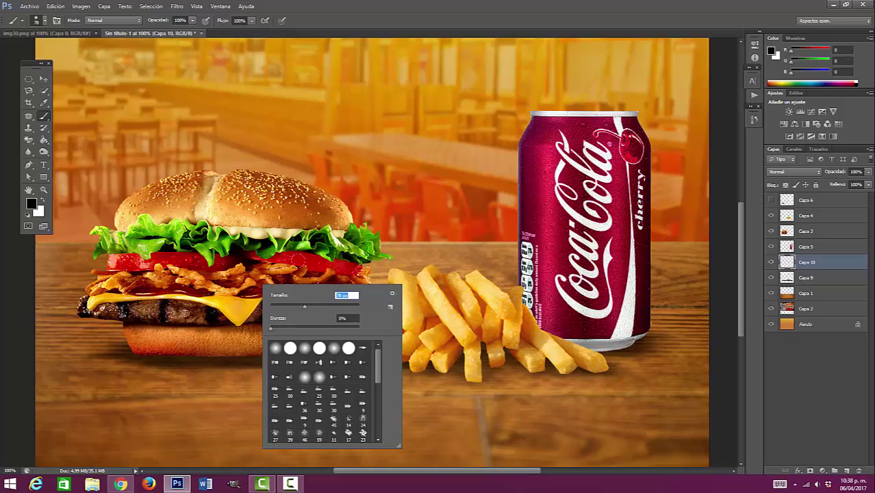
{"action": "double_click", "coordinate": [341, 295]}
{"action": "key", "text": "Return"}
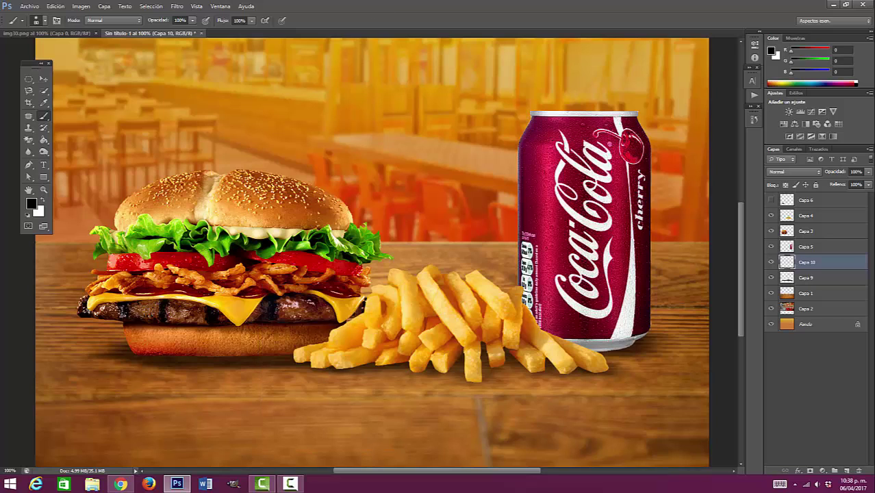
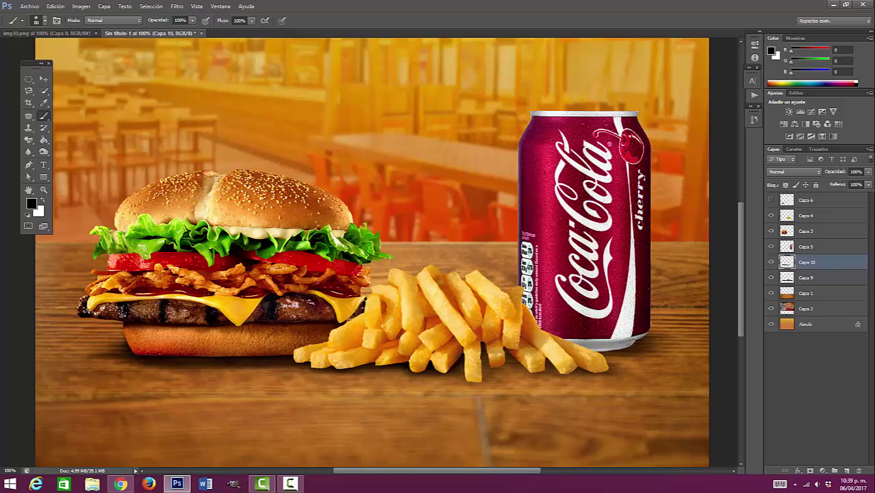
- Reduce the soft brush to 50 px for shading around the base of the fries, and enlarge it slightly again
{"action": "right_click", "coordinate": [525, 337]}
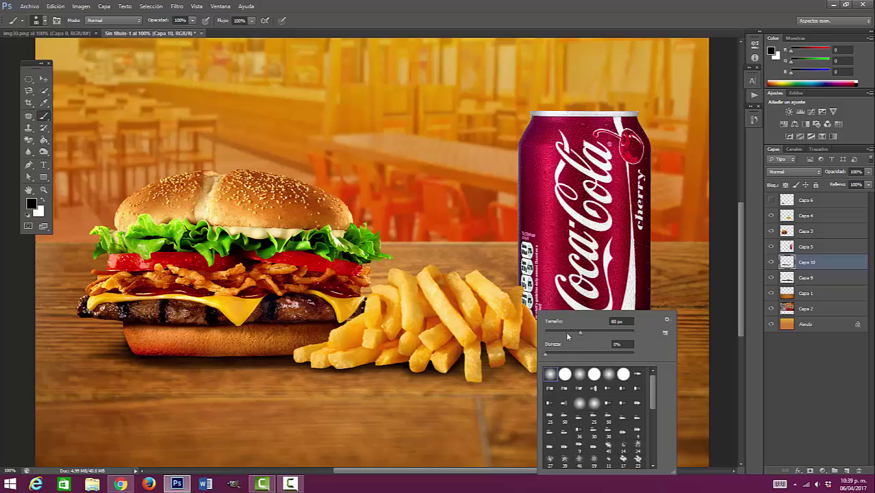
{"action": "left_click", "coordinate": [495, 353]}
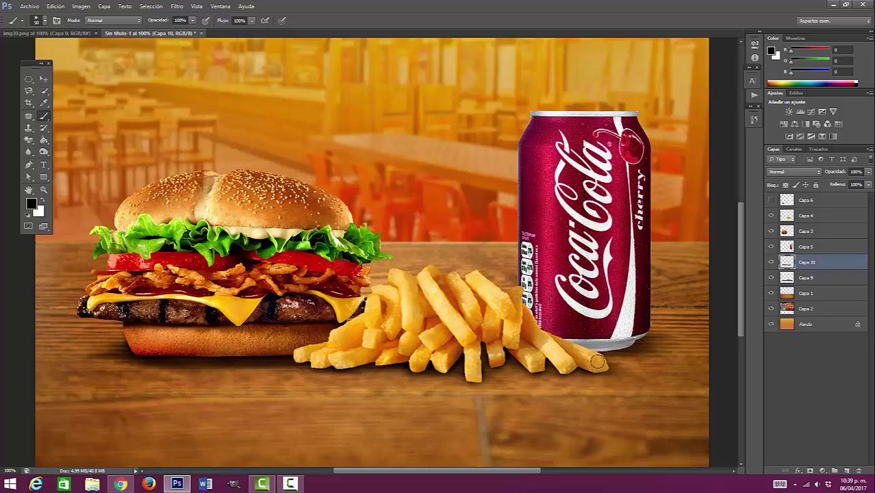
{"action": "right_click", "coordinate": [517, 344]}
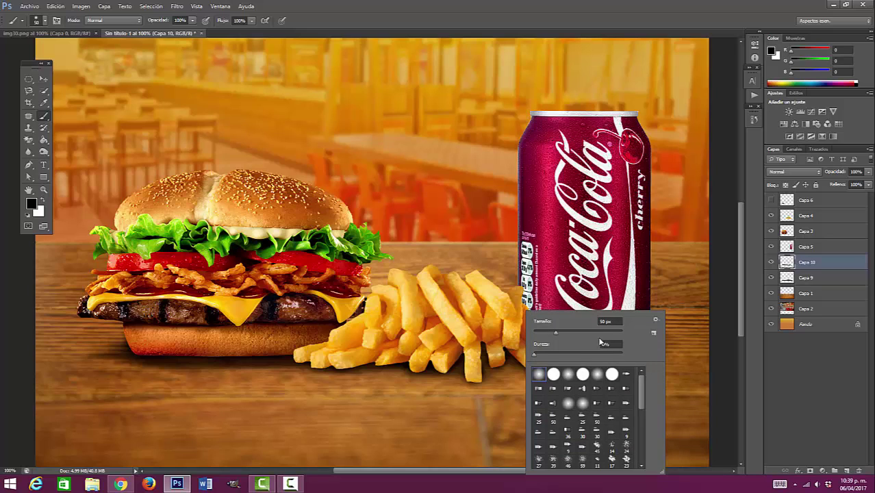
{"action": "left_click_drag", "start_coordinate": [555, 333], "coordinate": [566, 334]}
{"action": "key", "text": "Return"}
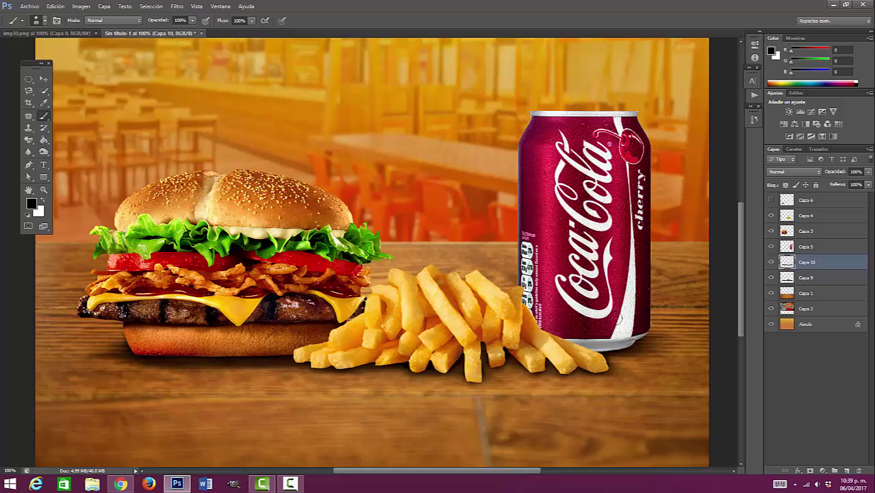
- Lower the hand-painted shading layer's opacity to 70% and toggle its visibility to compare the image with and without it
{"action": "double_click", "coordinate": [28, 190]}
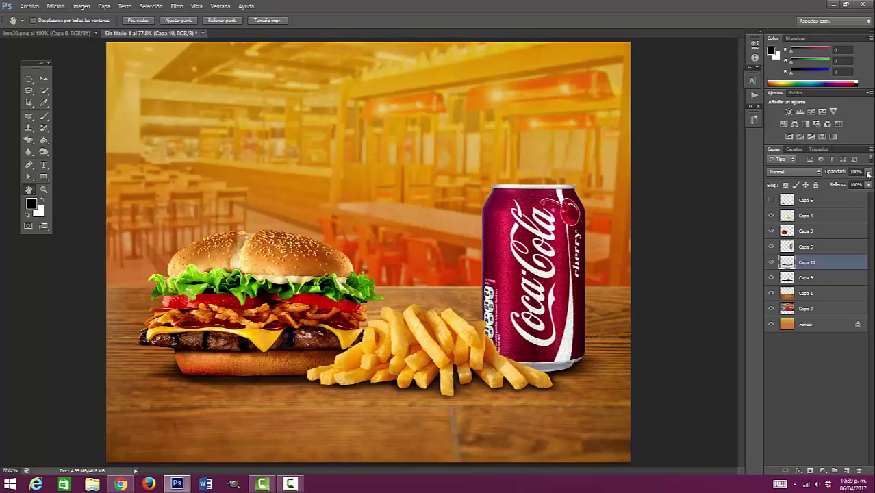
{"action": "left_click_drag", "start_coordinate": [868, 175], "coordinate": [856, 187]}
{"action": "left_click", "coordinate": [772, 262]}
{"action": "left_click", "coordinate": [772, 262]}
{"action": "left_click", "coordinate": [772, 262]}
{"action": "left_click", "coordinate": [772, 262]}
{"action": "scroll", "coordinate": [365, 337], "scroll_direction": "up", "scroll_amount": 1}
{"action": "scroll", "coordinate": [365, 337], "scroll_direction": "down", "scroll_amount": 2}
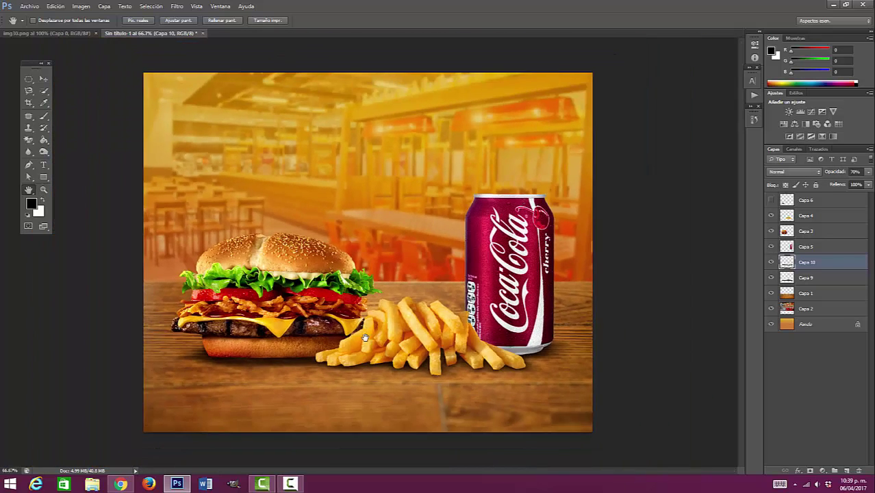
{"action": "scroll", "coordinate": [365, 337], "scroll_direction": "up", "scroll_amount": 1}
- Merge the hand-painted shading layer with the shadow layer beneath it and set the merged layer's opacity to 90%
{"action": "left_click", "coordinate": [823, 281], "text": "shift"}
{"action": "right_click", "coordinate": [823, 284]}
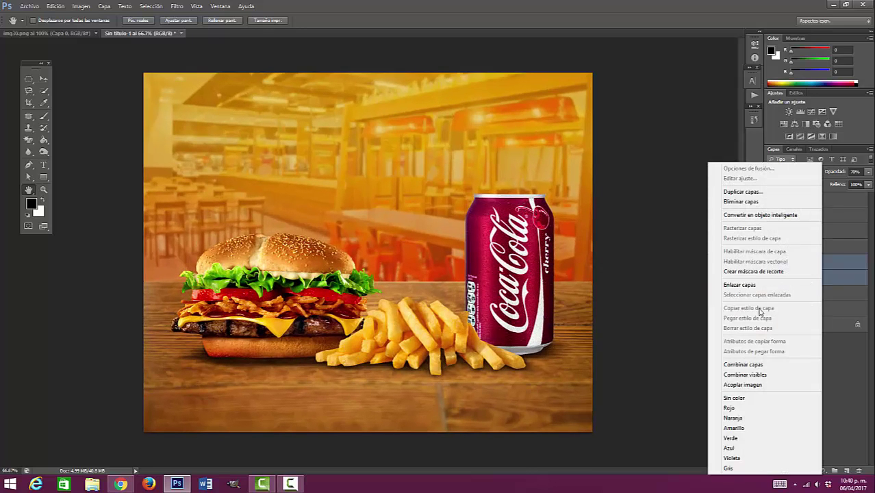
{"action": "left_click", "coordinate": [756, 362]}
{"action": "left_click", "coordinate": [868, 175]}
{"action": "mouse_move", "coordinate": [869, 180]}
{"action": "left_mouse_down"}
{"action": "mouse_move", "coordinate": [867, 189]}
{"action": "mouse_move", "coordinate": [847, 191]}
{"action": "mouse_move", "coordinate": [865, 189]}
{"action": "left_mouse_up"}
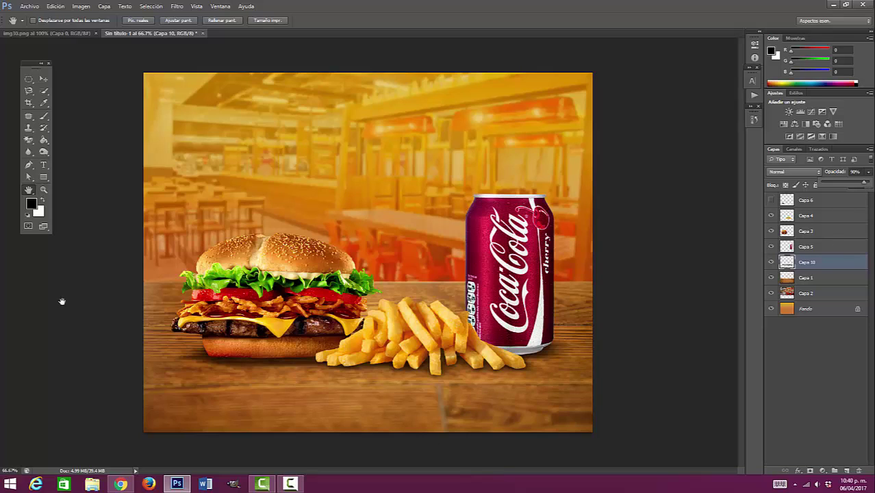
- Make the chili pepper layer visible and nudge the pepper slightly in front of the burger's lower bun
{"action": "left_click", "coordinate": [771, 200]}
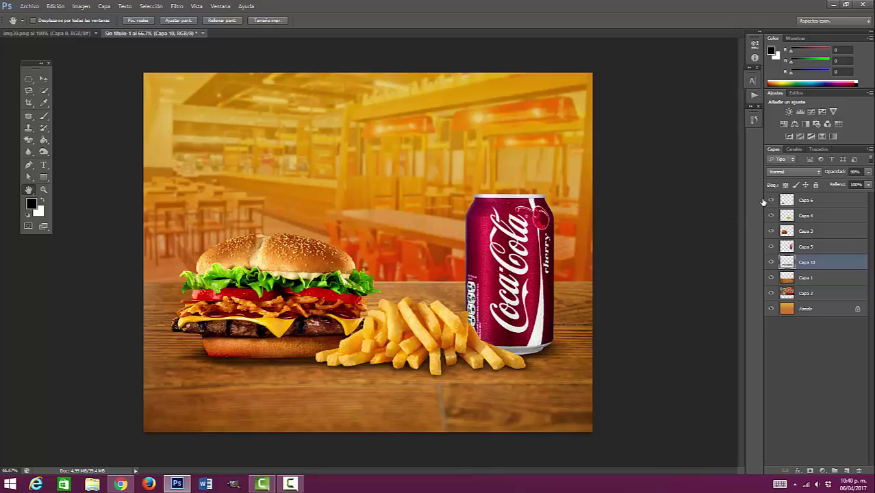
{"action": "left_click", "coordinate": [43, 79]}
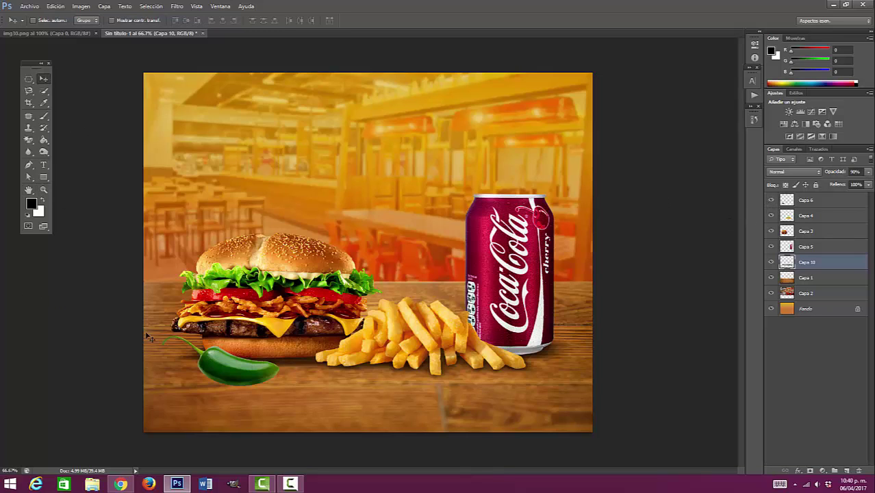
{"action": "mouse_move", "coordinate": [241, 380]}
{"action": "left_mouse_down"}
{"action": "mouse_move", "coordinate": [234, 385]}
{"action": "mouse_move", "coordinate": [235, 375]}
{"action": "left_mouse_up"}
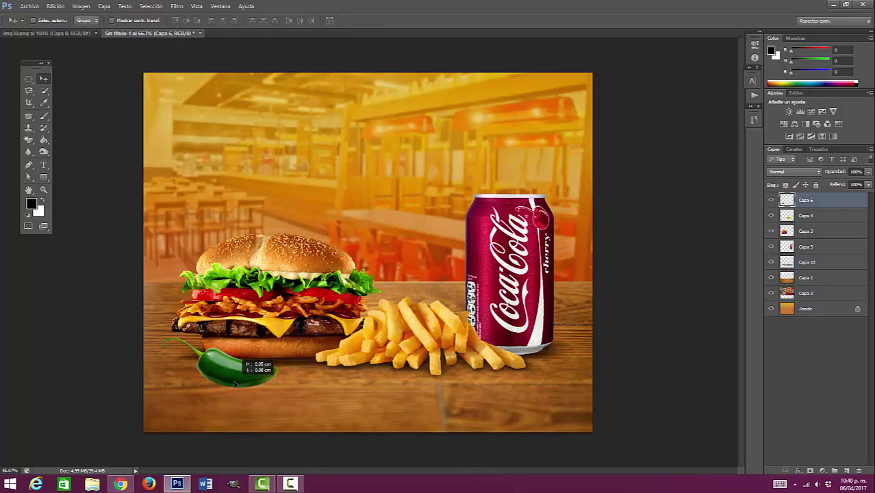
- Set up the Blur tool for the chili layer with a small soft tip and 32% strength
{"action": "left_click", "coordinate": [44, 189]}
{"action": "left_click", "coordinate": [204, 360]}
{"action": "left_click", "coordinate": [203, 361]}
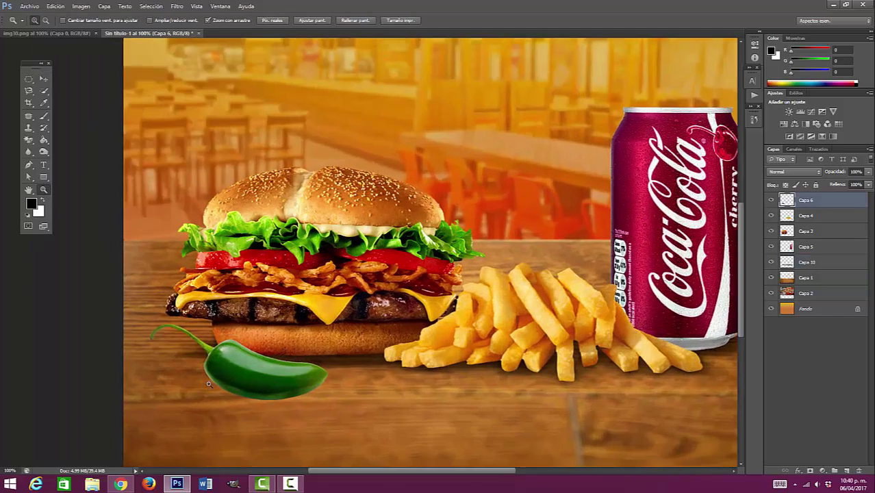
{"action": "left_click", "coordinate": [203, 360]}
{"action": "left_click_drag", "start_coordinate": [29, 153], "coordinate": [68, 153]}
{"action": "right_click", "coordinate": [379, 270]}
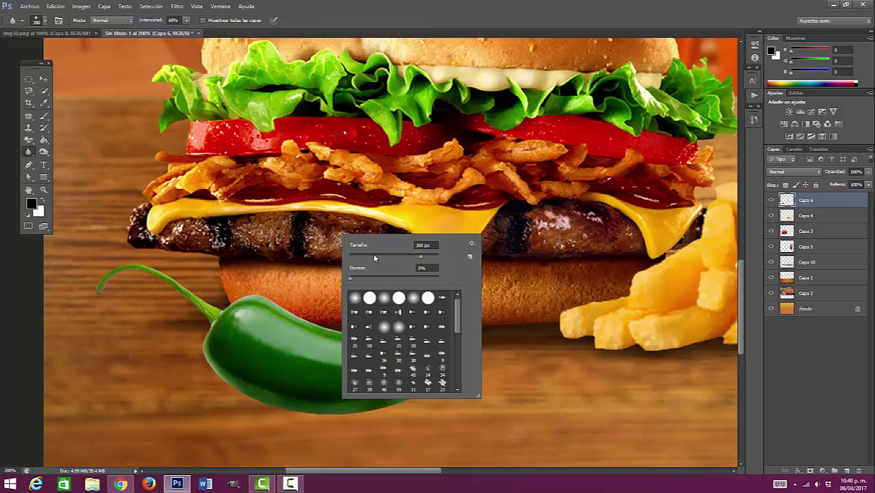
{"action": "left_click", "coordinate": [374, 256]}
{"action": "left_click", "coordinate": [186, 20]}
{"action": "left_click_drag", "start_coordinate": [185, 32], "coordinate": [173, 32]}
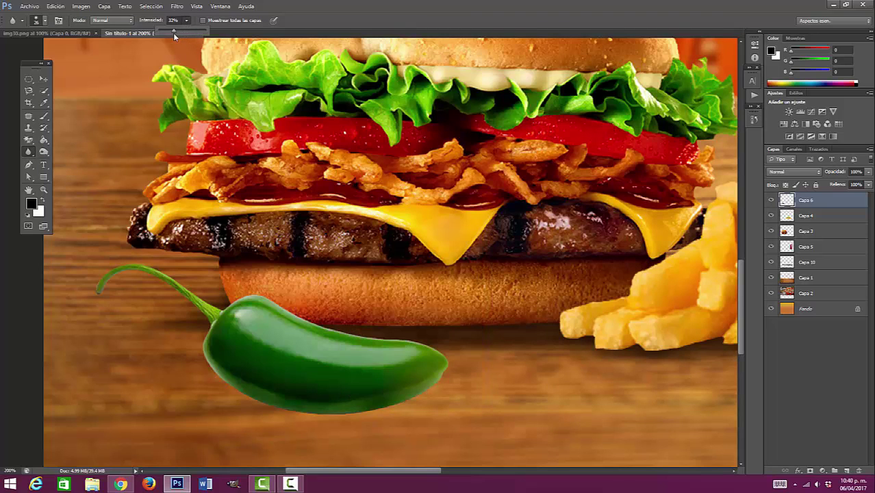
- Blur all around the chili pepper's outline, including its stem, to soften the cutout edges
{"action": "left_click", "coordinate": [241, 298]}
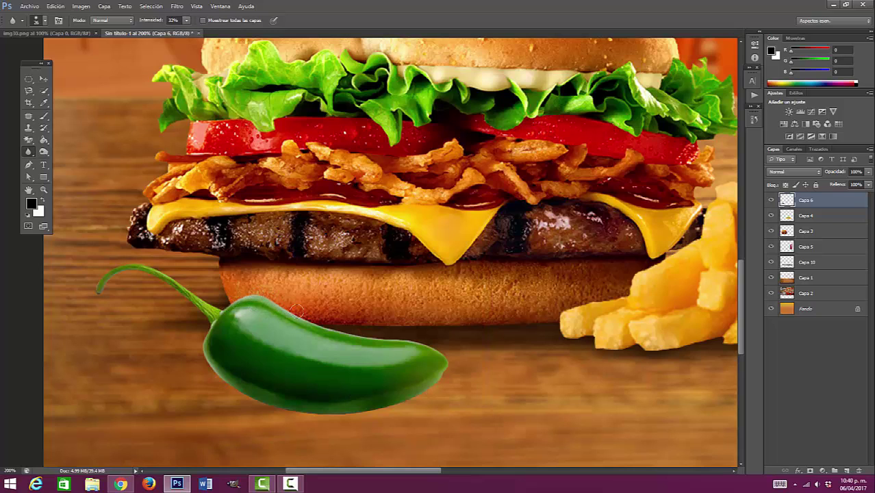
{"action": "left_click_drag", "start_coordinate": [324, 324], "coordinate": [364, 334]}
{"action": "mouse_move", "coordinate": [422, 342]}
{"action": "left_mouse_down"}
{"action": "mouse_move", "coordinate": [444, 357]}
{"action": "mouse_move", "coordinate": [431, 379]}
{"action": "mouse_move", "coordinate": [374, 411]}
{"action": "mouse_move", "coordinate": [333, 418]}
{"action": "left_mouse_up"}
{"action": "mouse_move", "coordinate": [264, 409]}
{"action": "left_mouse_down"}
{"action": "mouse_move", "coordinate": [198, 354]}
{"action": "mouse_move", "coordinate": [199, 317]}
{"action": "mouse_move", "coordinate": [175, 288]}
{"action": "left_mouse_up"}
{"action": "mouse_move", "coordinate": [125, 274]}
{"action": "left_mouse_down"}
{"action": "mouse_move", "coordinate": [97, 289]}
{"action": "mouse_move", "coordinate": [120, 263]}
{"action": "mouse_move", "coordinate": [156, 268]}
{"action": "mouse_move", "coordinate": [224, 305]}
{"action": "mouse_move", "coordinate": [239, 297]}
{"action": "left_mouse_up"}
{"action": "double_click", "coordinate": [29, 190]}
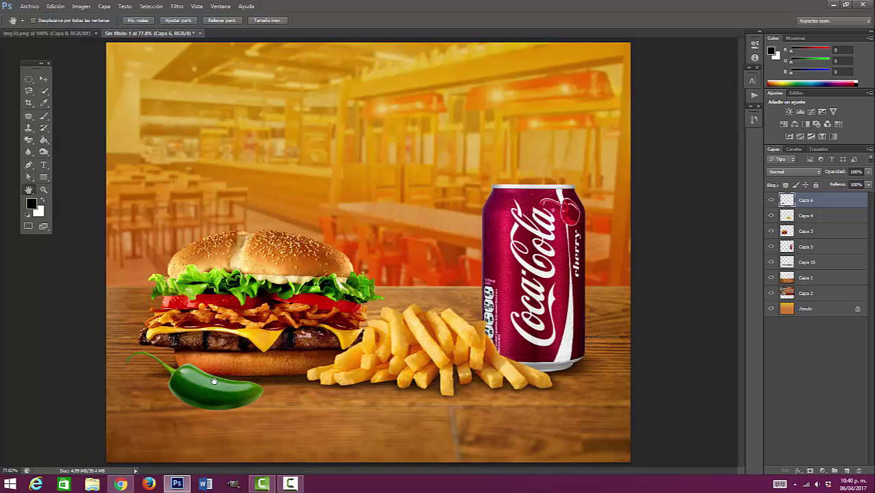
- Shift the chili pepper slightly to the left on the wooden floor
{"action": "left_click", "coordinate": [44, 190]}
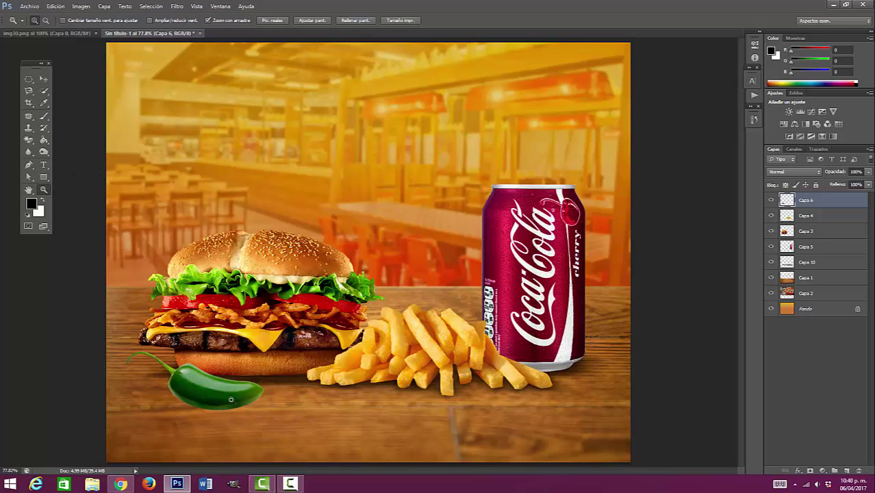
{"action": "left_click", "coordinate": [44, 79]}
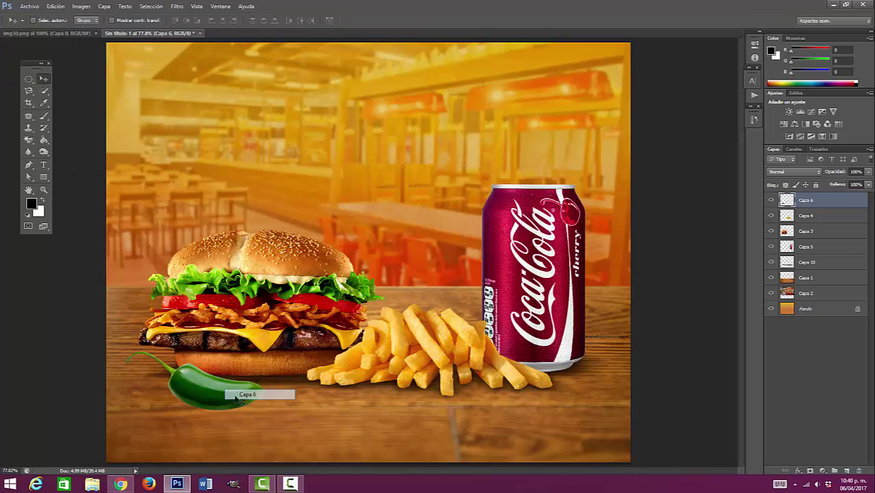
{"action": "left_click_drag", "start_coordinate": [234, 402], "coordinate": [225, 397]}
{"action": "left_click_drag", "start_coordinate": [226, 397], "coordinate": [226, 398]}
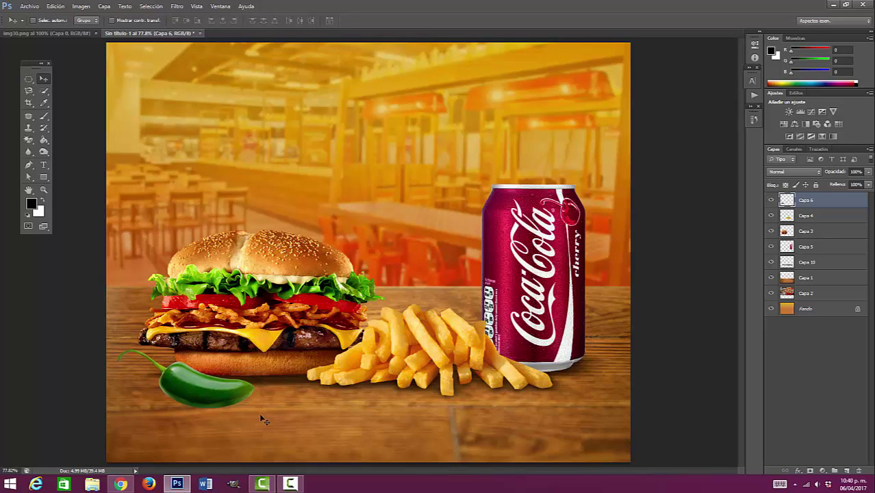
- Add a new layer between the fries and chili layers and draw a flat elliptical selection under the pepper
{"action": "left_click", "coordinate": [816, 218]}
{"action": "left_click", "coordinate": [847, 471]}
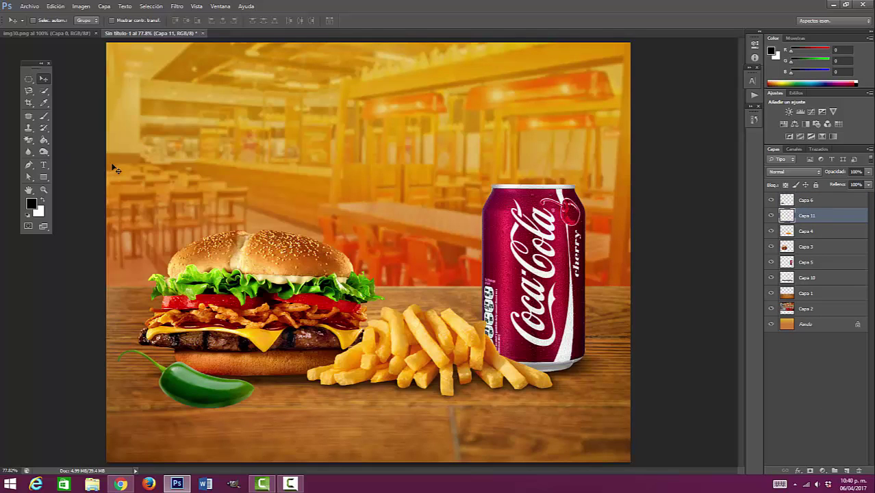
{"action": "left_click", "coordinate": [28, 79]}
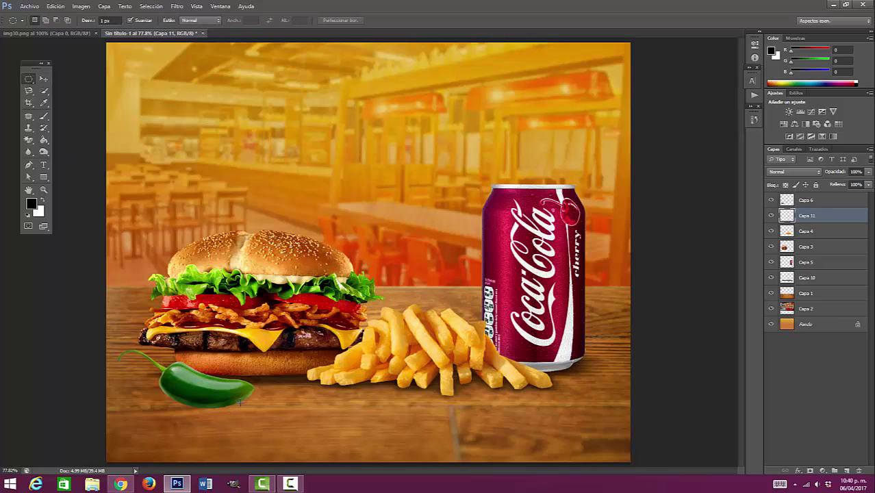
{"action": "left_click_drag", "start_coordinate": [240, 403], "coordinate": [166, 411]}
- Fill the elliptical selection under the chili with black using the Paint Bucket and deselect it
{"action": "left_click", "coordinate": [44, 127]}
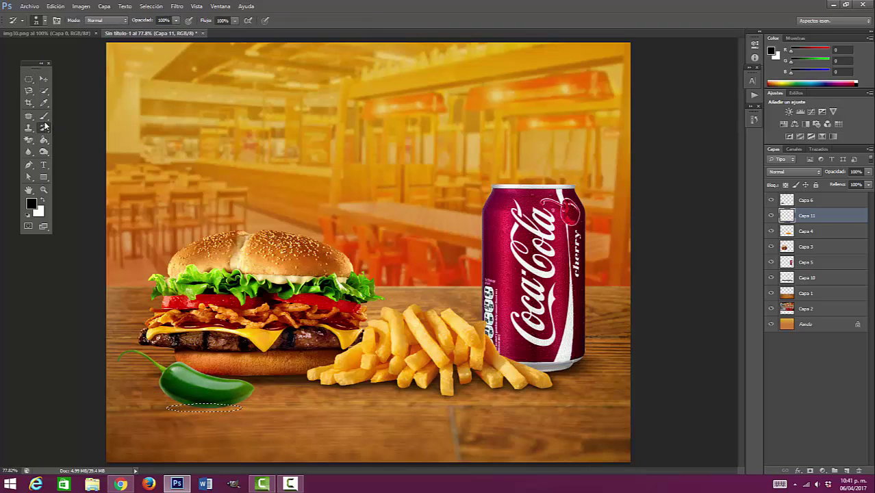
{"action": "left_click_drag", "start_coordinate": [44, 140], "coordinate": [68, 150]}
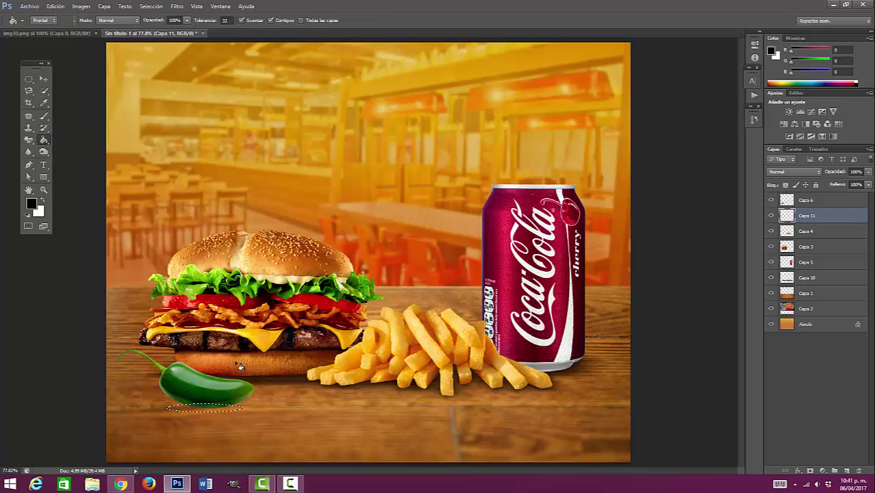
{"action": "left_click", "coordinate": [220, 409]}
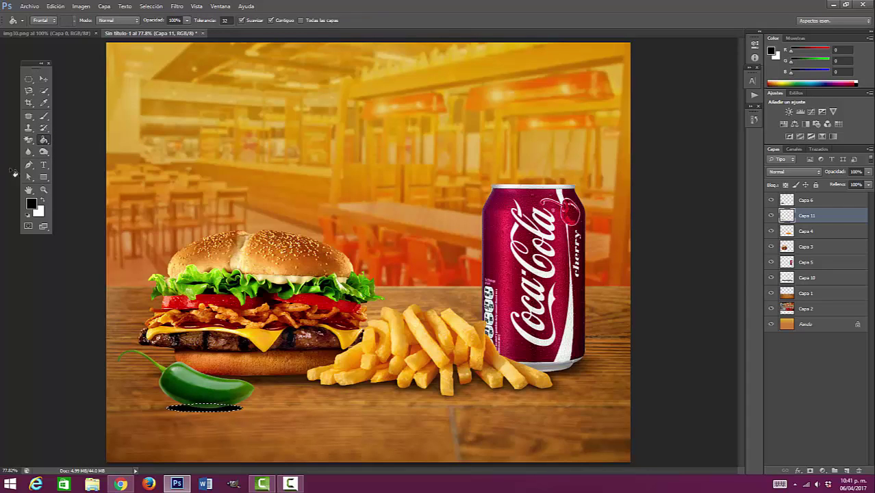
{"action": "left_click", "coordinate": [37, 78]}
{"action": "key", "text": "ctrl+d"}
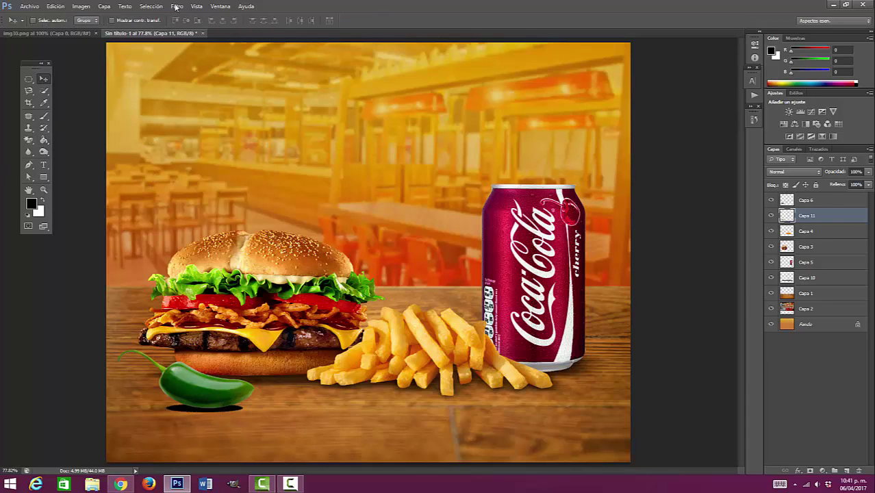
{"action": "left_click", "coordinate": [152, 7]}
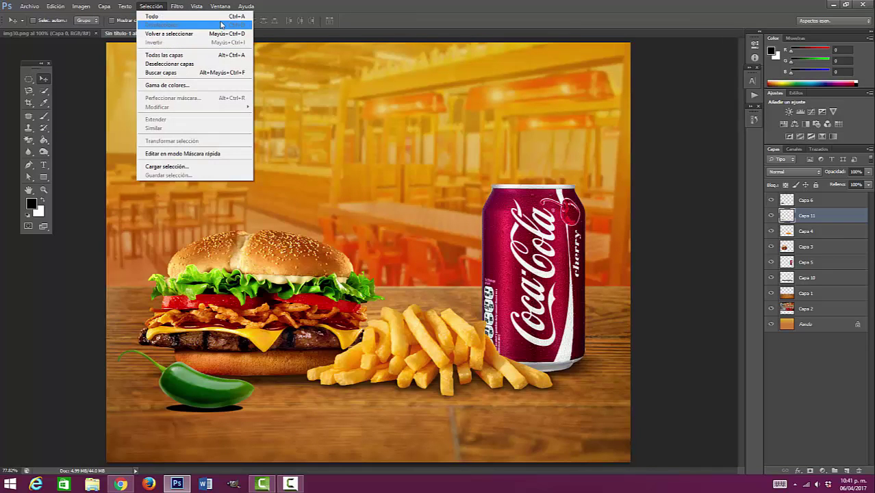
{"action": "left_click", "coordinate": [306, 6]}
- Apply a Gaussian Blur to the black ellipse under the chili, keeping the preset radius
{"action": "left_click", "coordinate": [176, 6]}
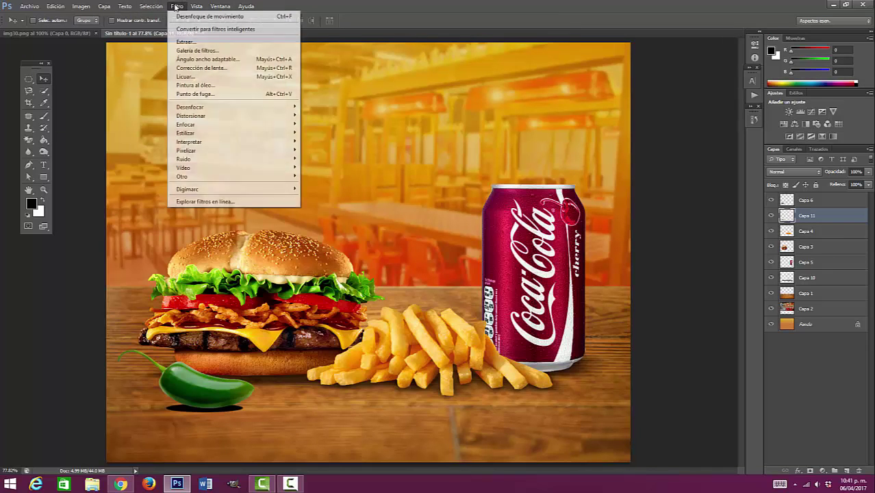
{"action": "mouse_move", "coordinate": [191, 107]}
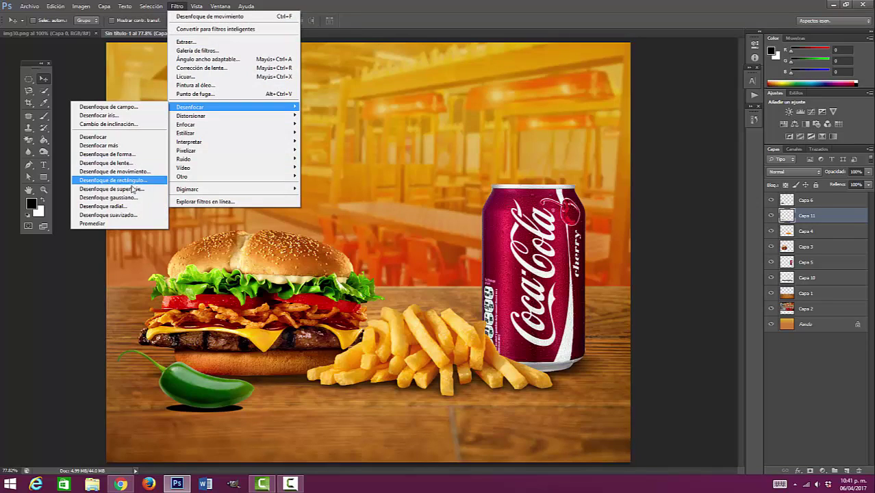
{"action": "left_click", "coordinate": [127, 197]}
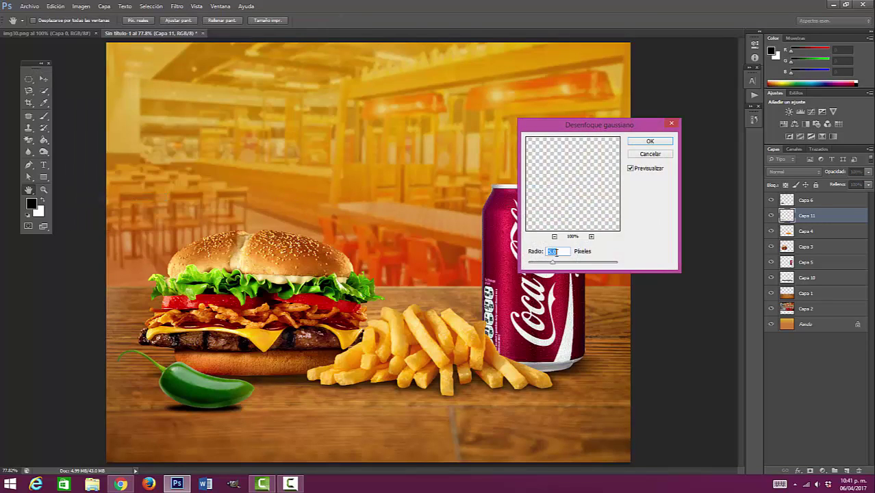
{"action": "left_click", "coordinate": [656, 141]}
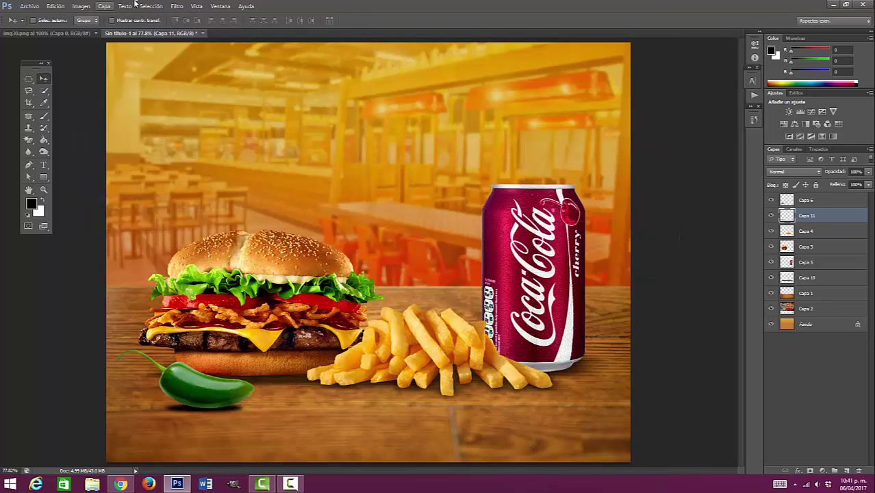
- Apply a Motion Blur to the chili's shadow with an angle of 0° and a distance of 80 pixels
{"action": "left_click", "coordinate": [176, 7]}
{"action": "mouse_move", "coordinate": [200, 109]}
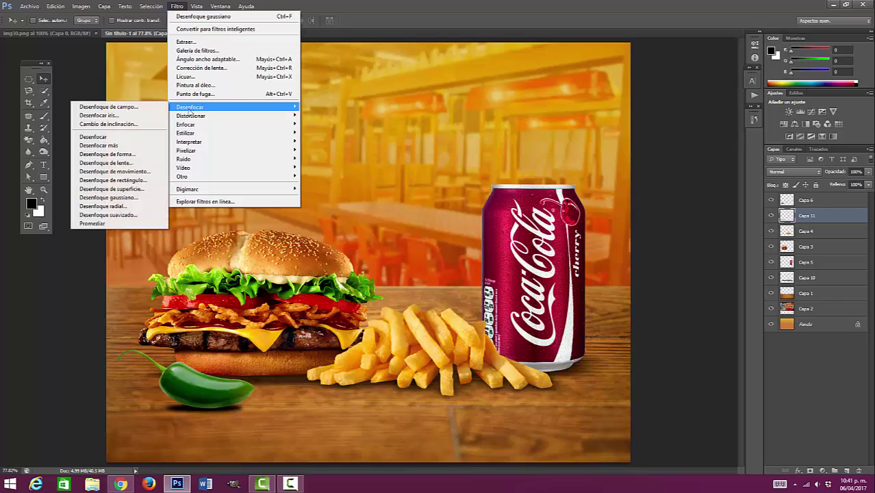
{"action": "left_click", "coordinate": [117, 171]}
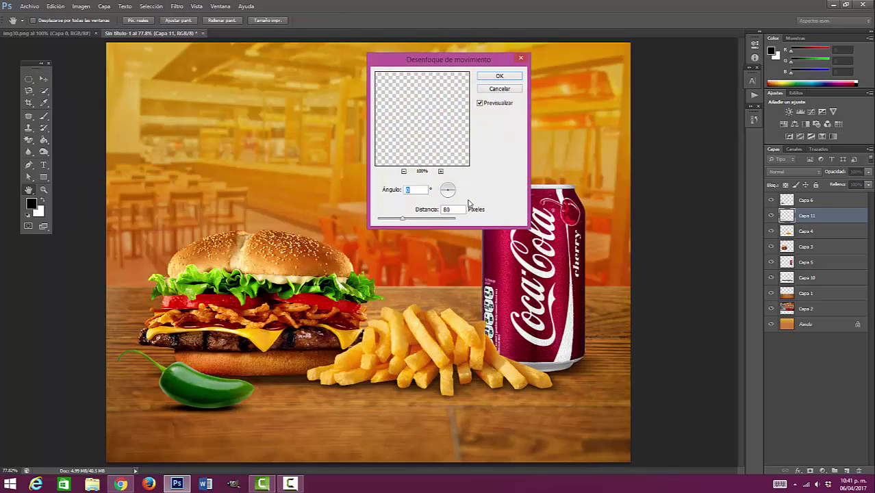
{"action": "left_click", "coordinate": [499, 76]}
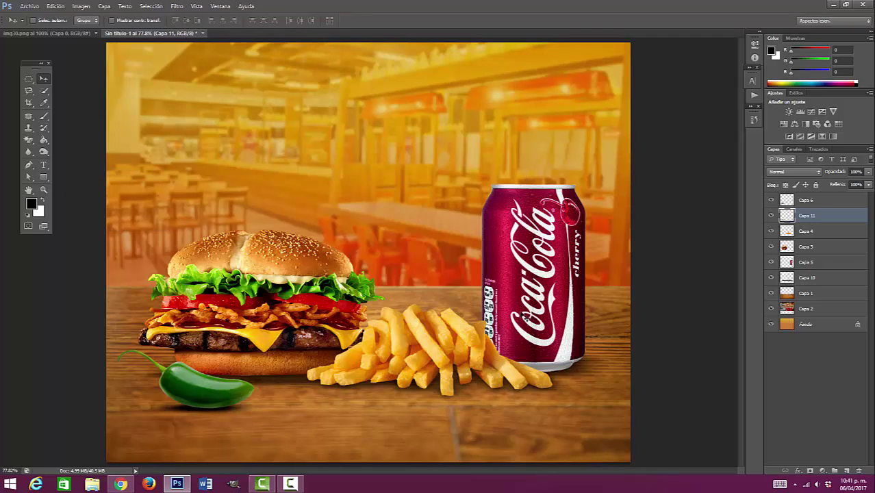
- Stretch the chili's shadow slightly taller with Free Transform and reduce its layer opacity to 75%
{"action": "key", "text": "ctrl+t"}
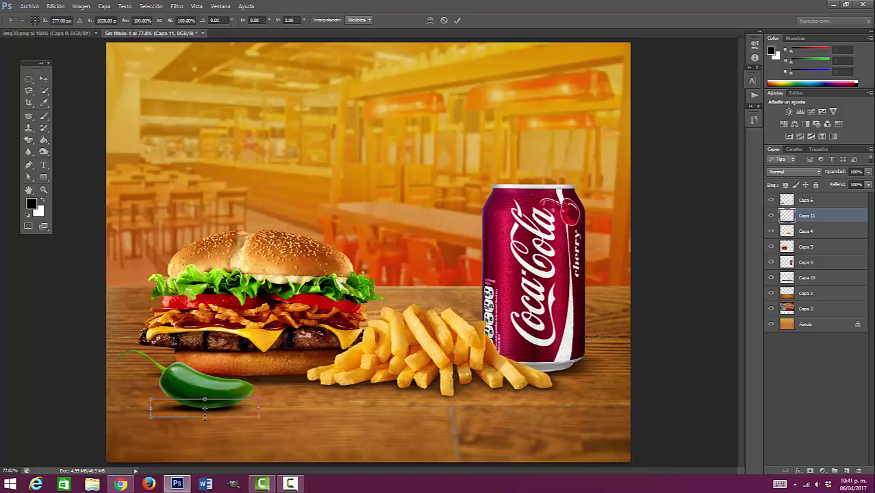
{"action": "left_click_drag", "start_coordinate": [205, 409], "coordinate": [207, 414]}
{"action": "key", "text": "Return"}
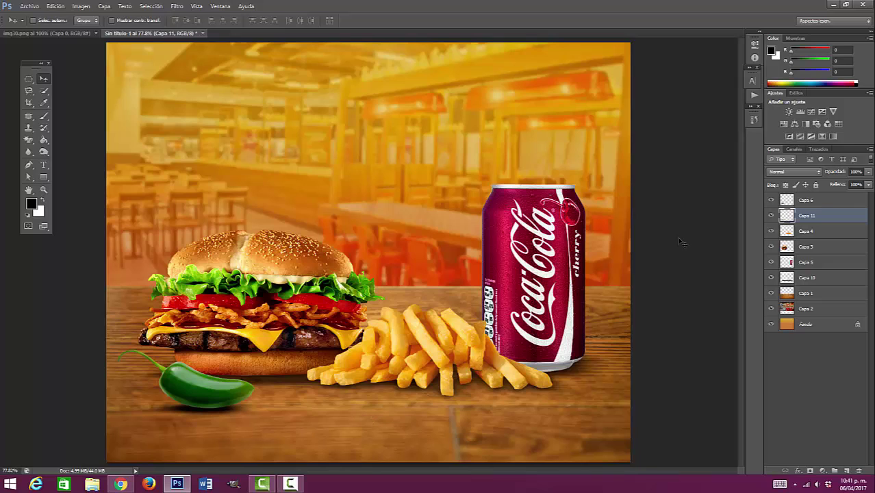
{"action": "left_click", "coordinate": [869, 172]}
{"action": "left_click_drag", "start_coordinate": [855, 185], "coordinate": [854, 185]}
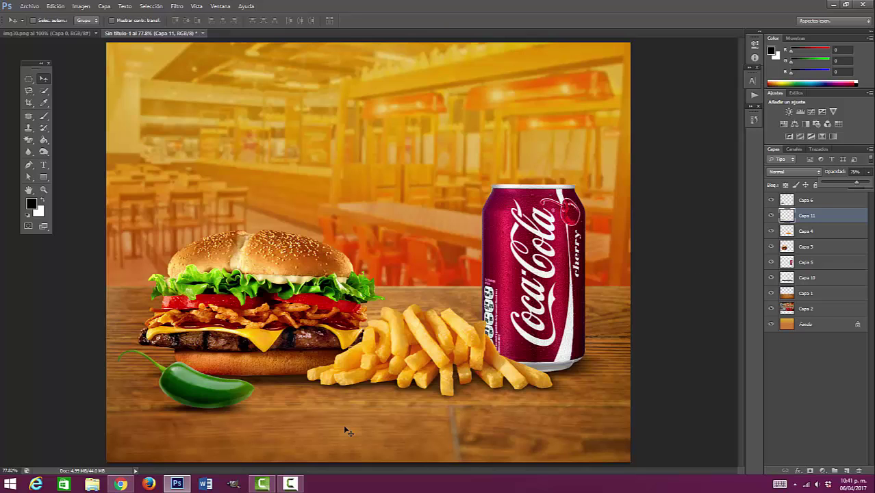
- Widen the chili's shadow on both sides to about 117% of its width and apply the transformation
{"action": "key", "text": "ctrl+t"}
{"action": "left_click_drag", "start_coordinate": [260, 409], "coordinate": [272, 409]}
{"action": "left_click_drag", "start_coordinate": [150, 409], "coordinate": [145, 409]}
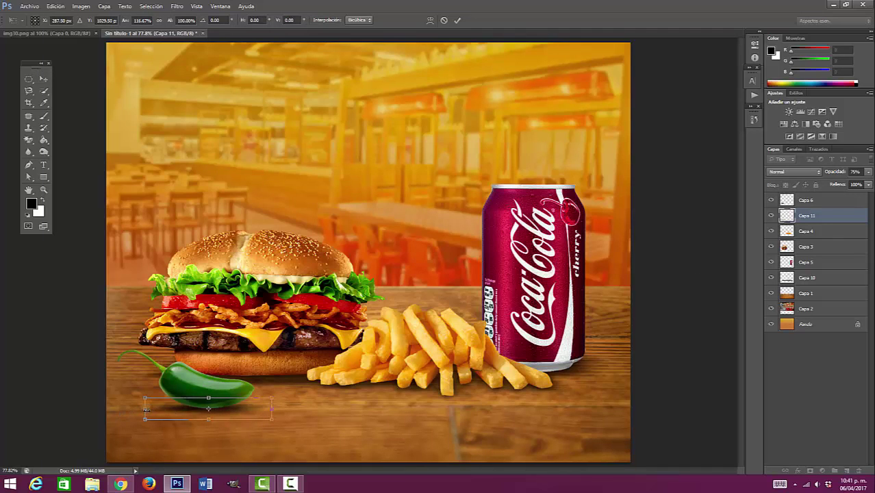
{"action": "key", "text": "Return"}
{"action": "left_click", "coordinate": [43, 190]}
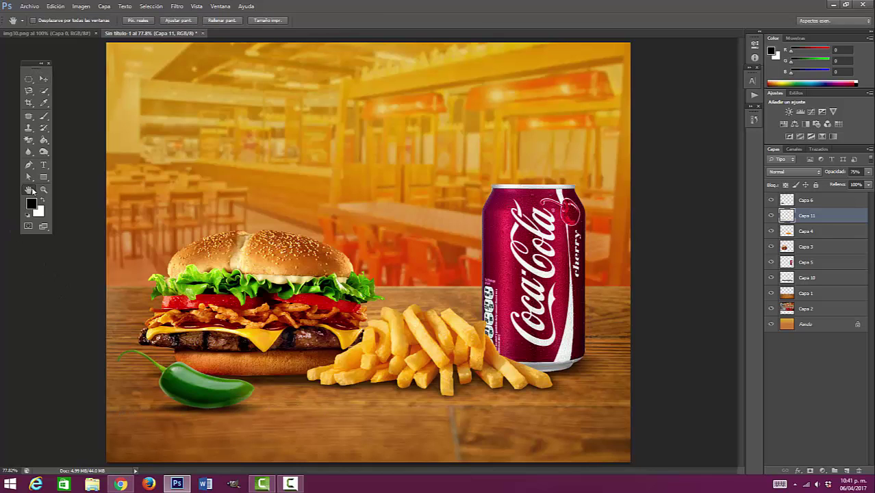
{"action": "left_click", "coordinate": [473, 284], "text": "alt"}
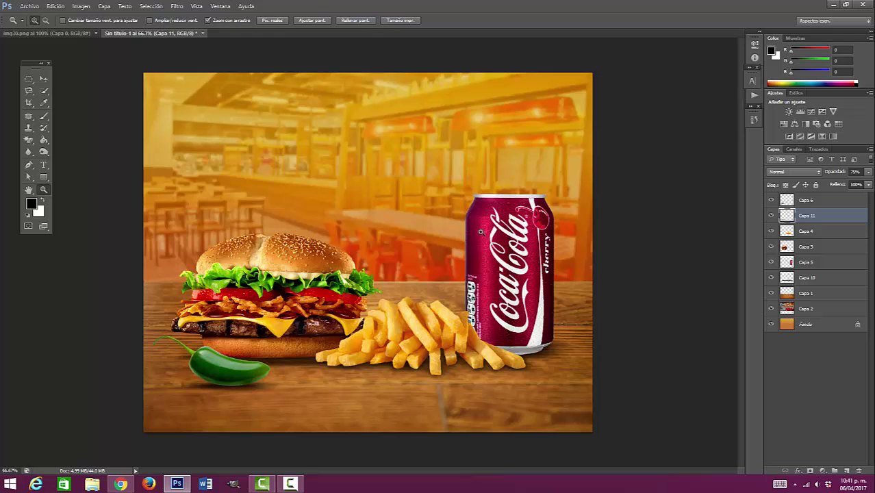
- Select the fries' layer and add a new empty layer directly beneath it for their shadow
{"action": "left_click", "coordinate": [410, 329]}
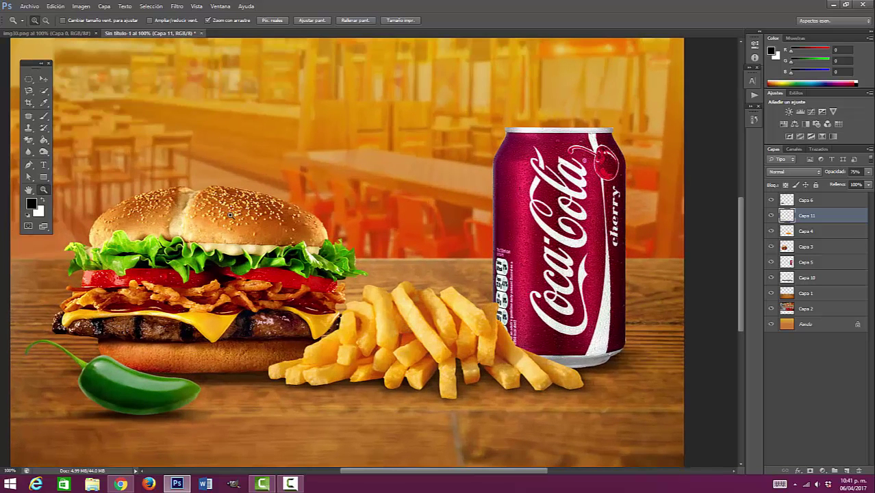
{"action": "left_click", "coordinate": [43, 78]}
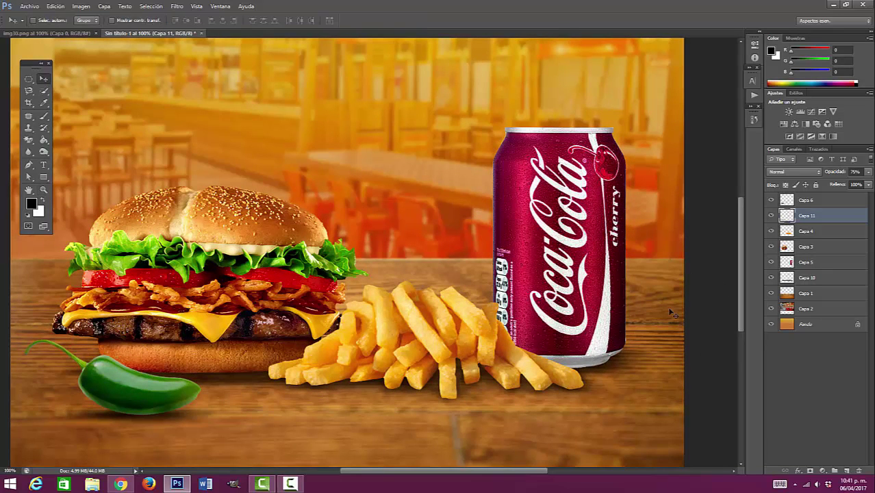
{"action": "right_click", "coordinate": [460, 336]}
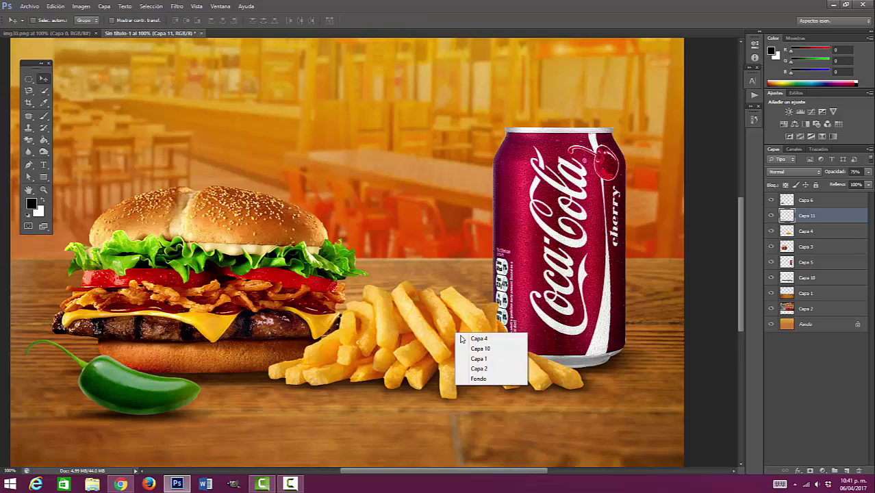
{"action": "left_click", "coordinate": [467, 339]}
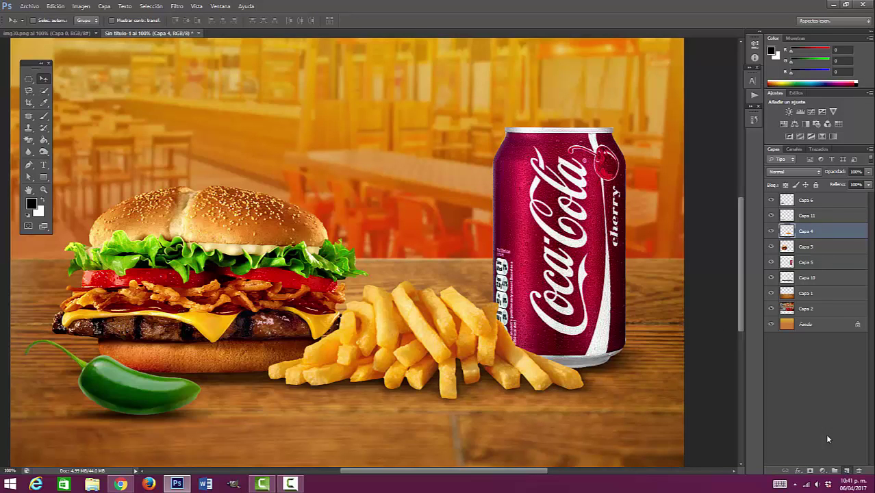
{"action": "key", "text": "ctrl+shift+alt+n"}
{"action": "left_click_drag", "start_coordinate": [819, 237], "coordinate": [818, 248]}
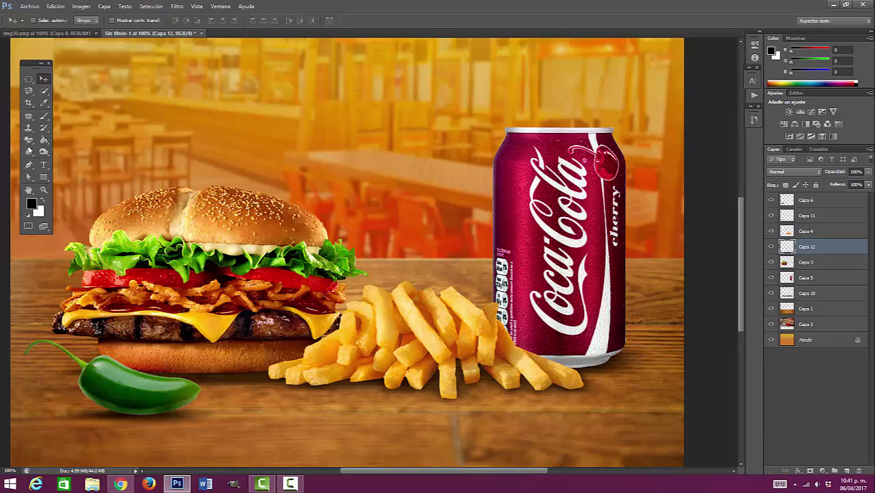
- Paint black shadows under the fries with a soft brush at 0% hardness, varying its size between 39 and 71 px
{"action": "left_click", "coordinate": [44, 116]}
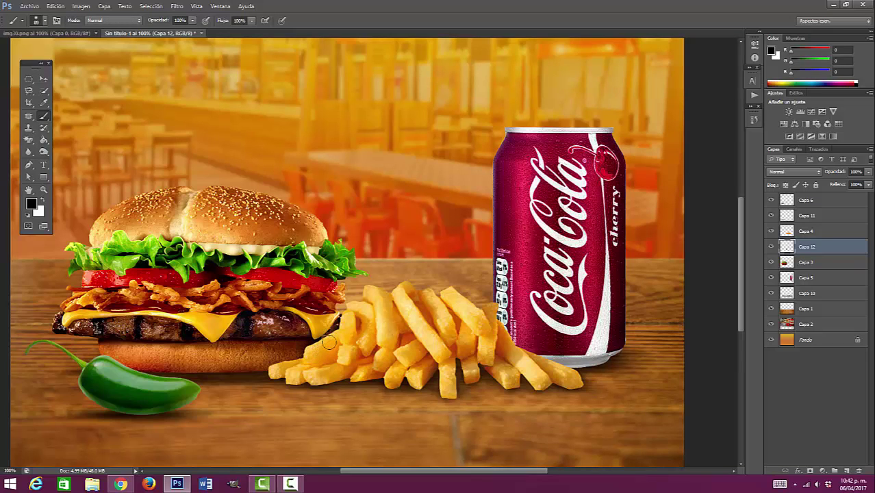
{"action": "right_click", "coordinate": [311, 352]}
{"action": "left_click_drag", "start_coordinate": [371, 333], "coordinate": [359, 332]}
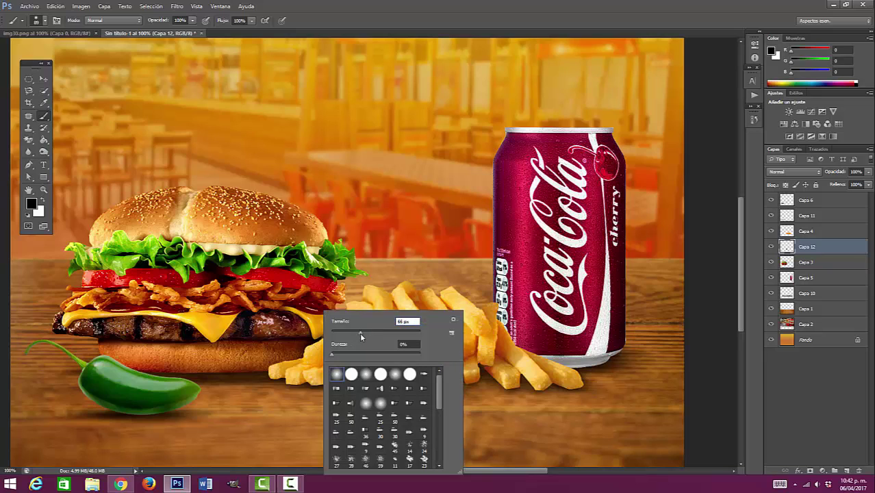
{"action": "key", "text": "Return"}
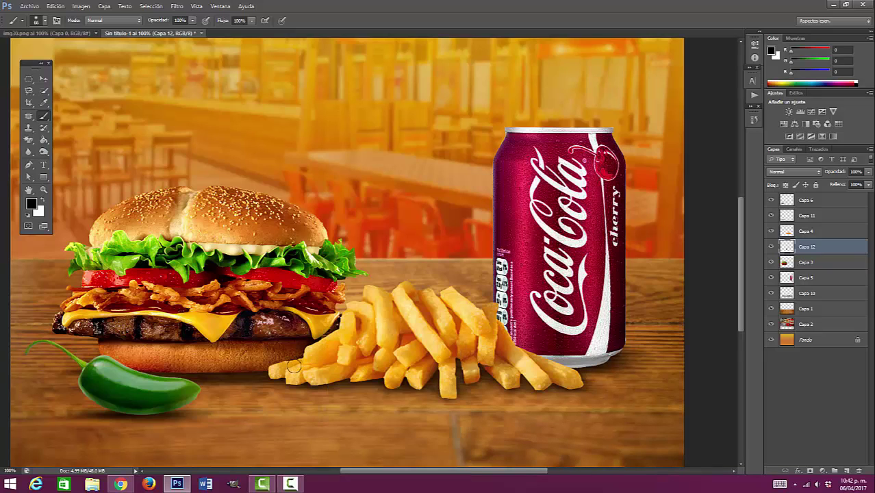
{"action": "right_click", "coordinate": [309, 363]}
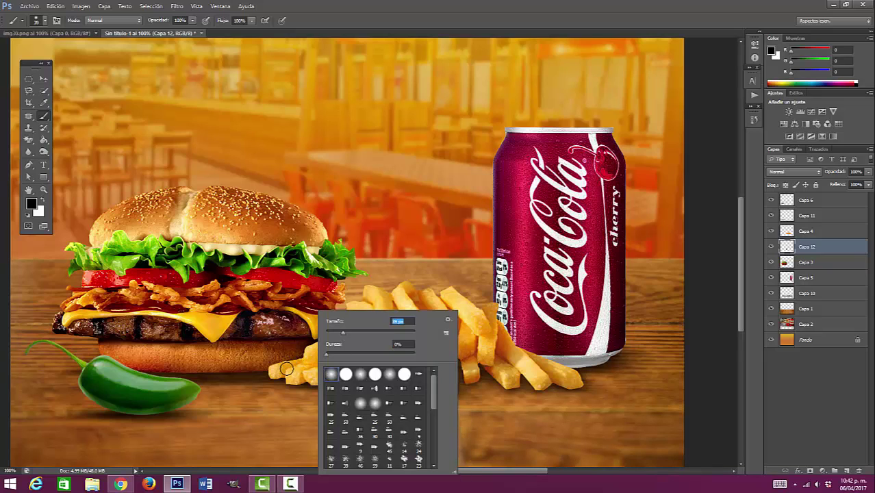
{"action": "key", "text": "Return"}
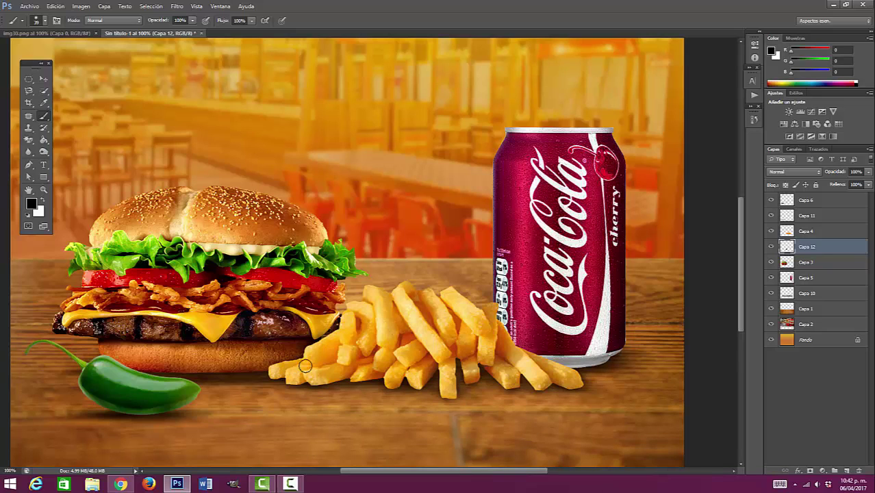
{"action": "right_click", "coordinate": [447, 333]}
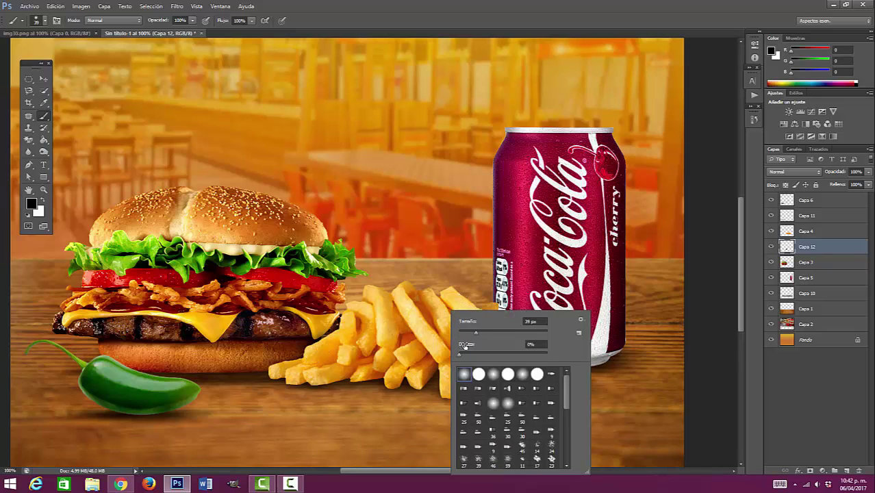
{"action": "key", "text": "Return"}
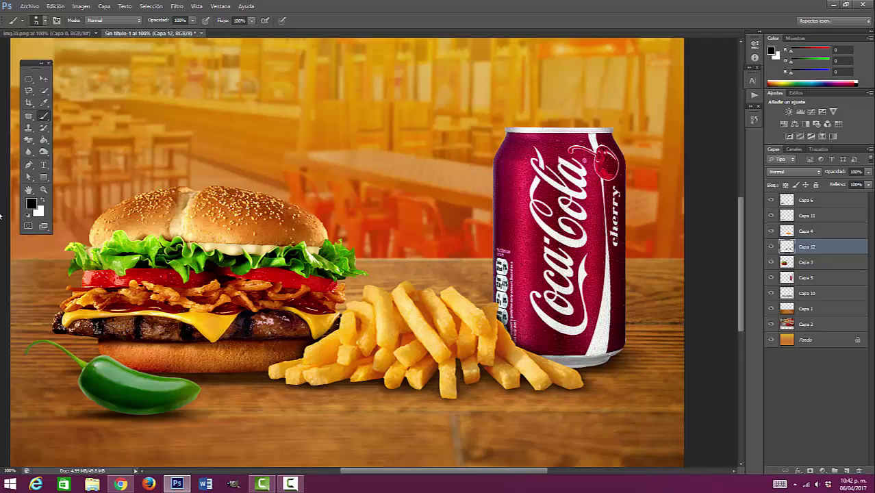
- Reduce the opacity of the fries' shadow layer to 75%
{"action": "double_click", "coordinate": [28, 190]}
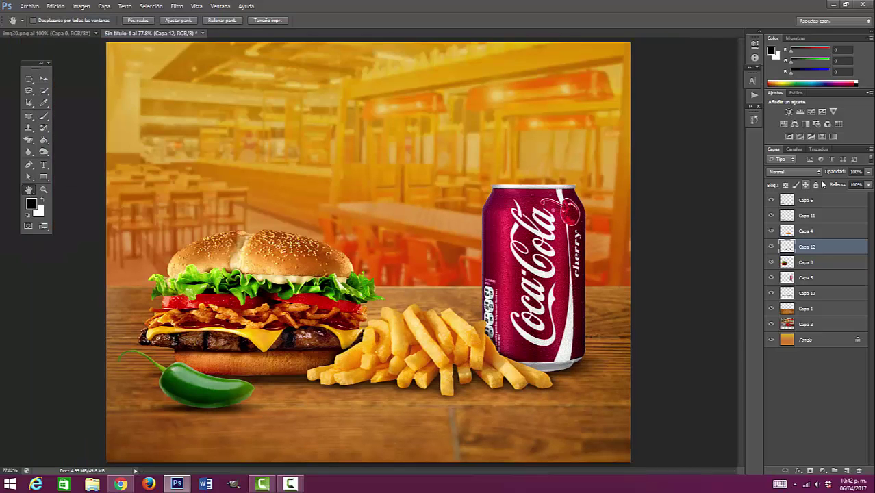
{"action": "left_click_drag", "start_coordinate": [867, 173], "coordinate": [852, 185]}
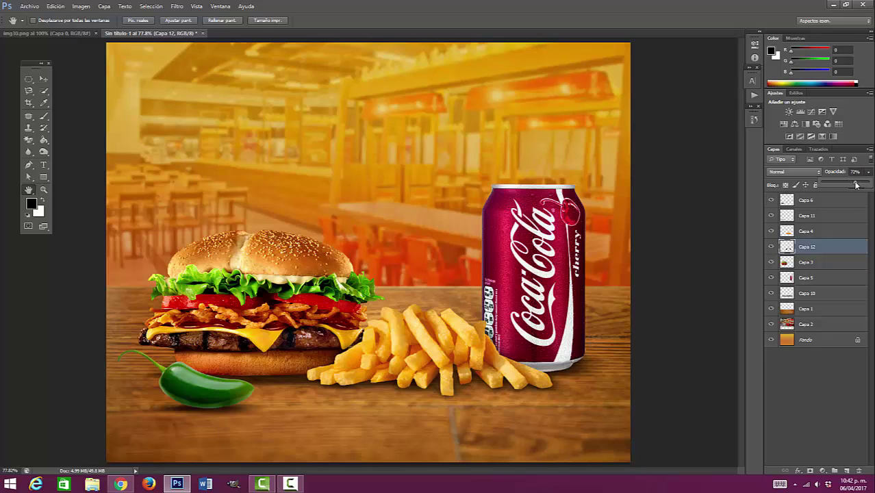
- Compare the composition with the fries' shadow layer hidden and shown, leaving the layer visible
{"action": "left_click", "coordinate": [772, 248]}
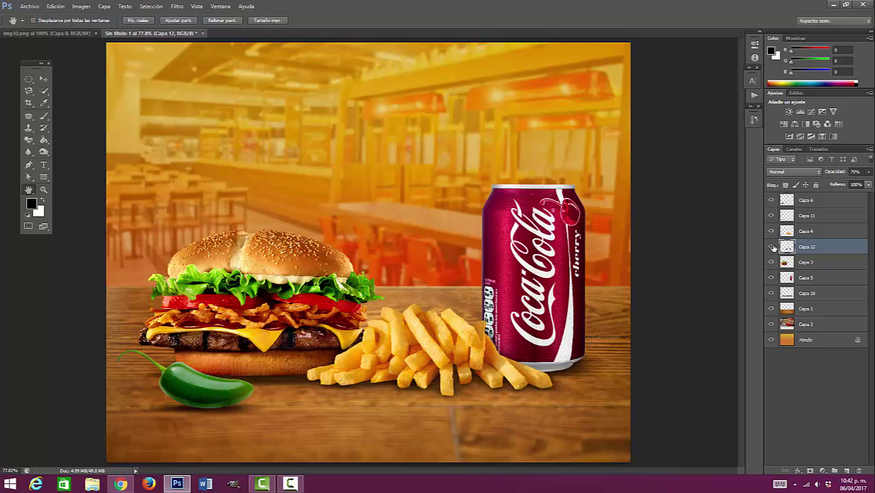
{"action": "left_click", "coordinate": [772, 247]}
{"action": "left_click", "coordinate": [771, 246]}
{"action": "left_click", "coordinate": [772, 246]}
{"action": "left_click", "coordinate": [771, 247]}
{"action": "left_click", "coordinate": [772, 247]}
{"action": "left_click", "coordinate": [772, 246]}
{"action": "left_click", "coordinate": [772, 247]}
{"action": "left_click", "coordinate": [772, 247]}
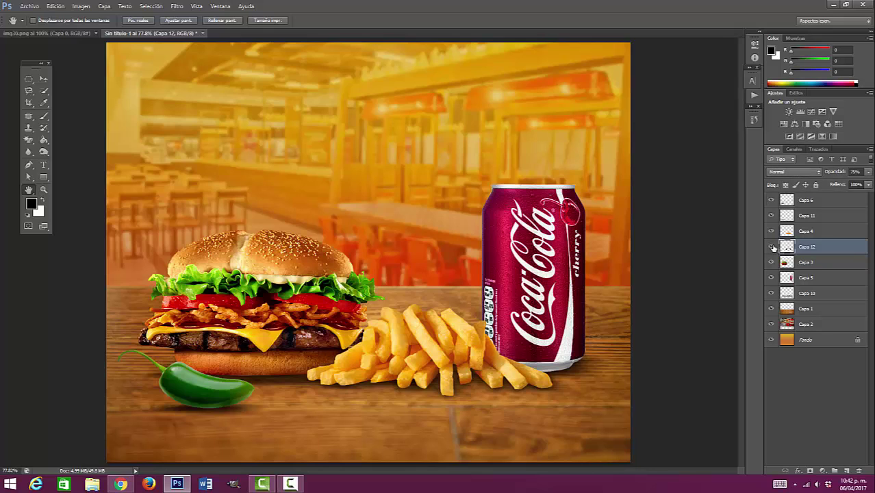
{"action": "left_click", "coordinate": [772, 247]}
{"action": "left_click", "coordinate": [771, 247]}
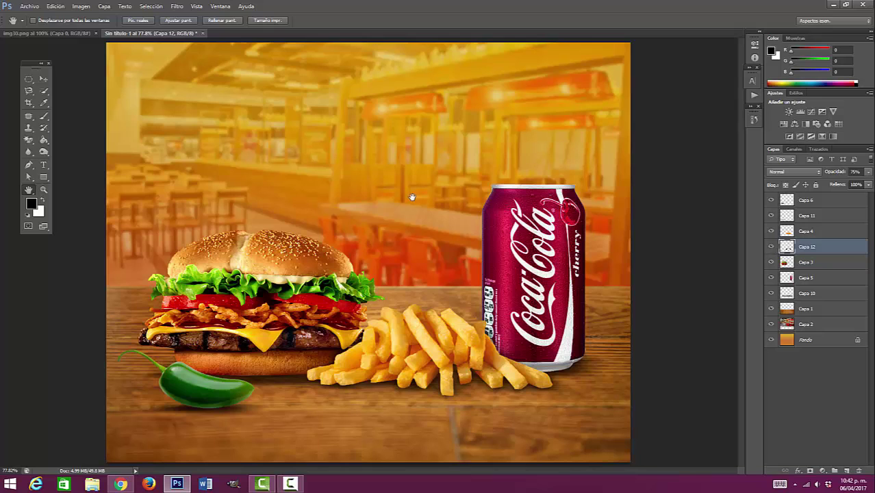
- Apply a Motion Blur to the fries' shadow with an angle of 0° and a distance of 65 pixels
{"action": "left_click", "coordinate": [177, 6]}
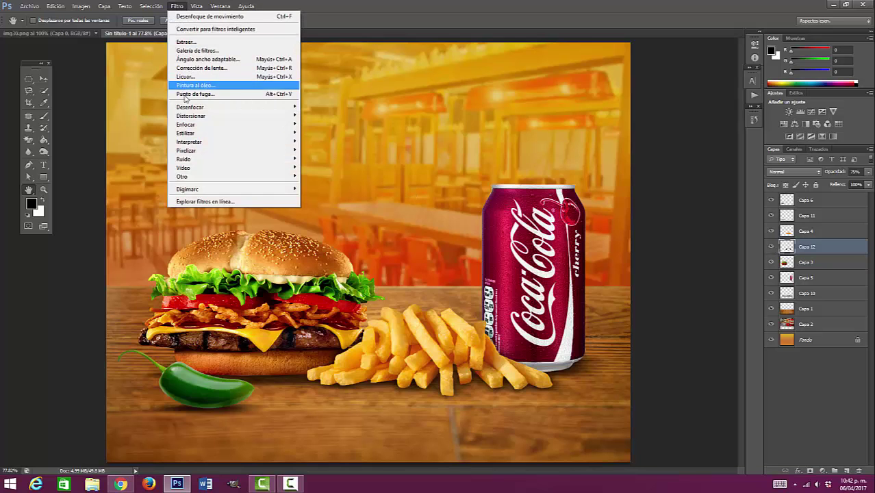
{"action": "mouse_move", "coordinate": [186, 109]}
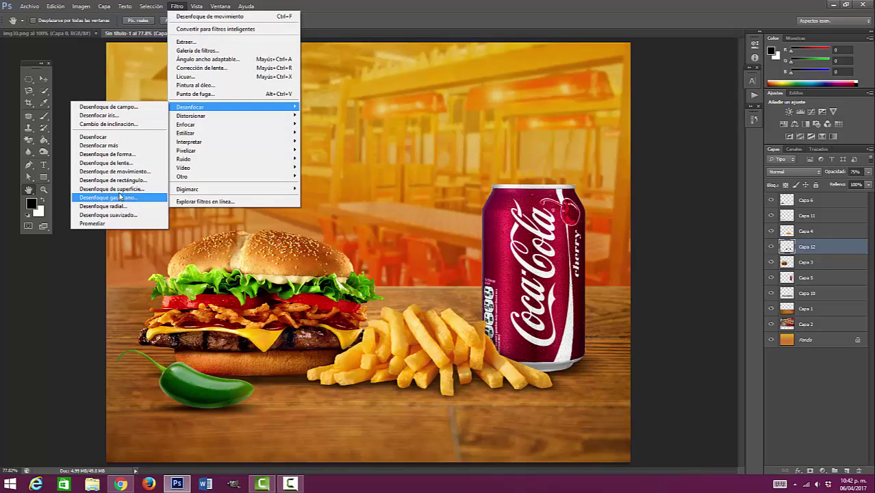
{"action": "left_click", "coordinate": [127, 172]}
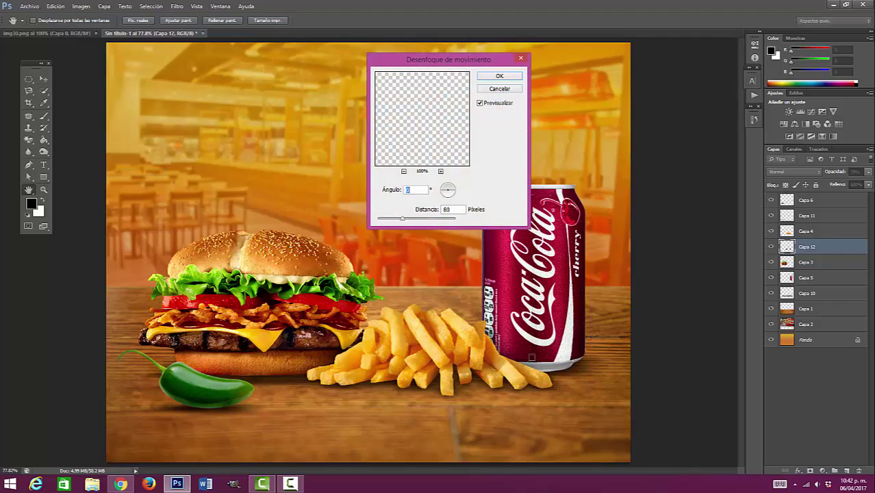
{"action": "left_click_drag", "start_coordinate": [396, 222], "coordinate": [402, 223]}
{"action": "left_click", "coordinate": [480, 104]}
{"action": "left_click", "coordinate": [481, 103]}
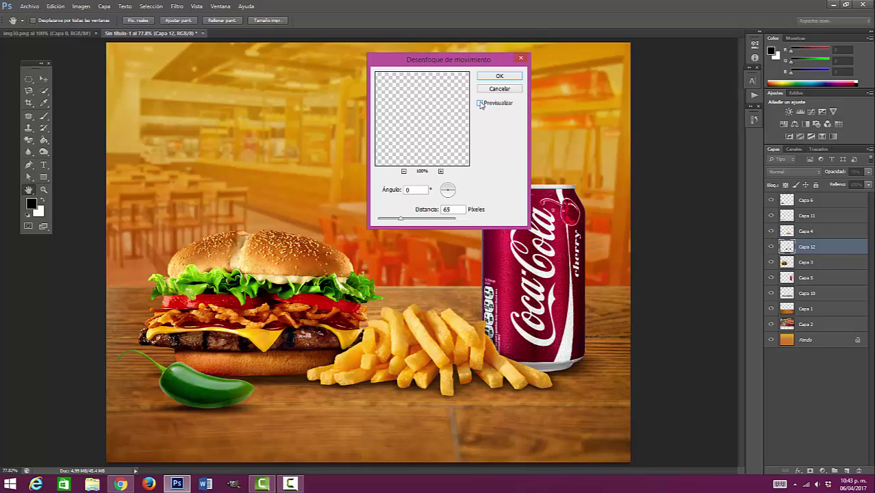
{"action": "left_click", "coordinate": [480, 104]}
{"action": "key", "text": "Tab"}
{"action": "left_click", "coordinate": [500, 76]}
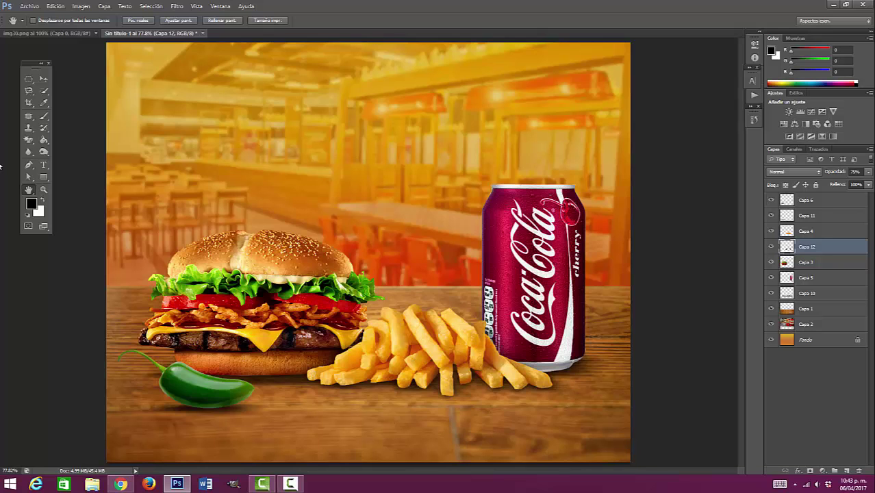
- Soften the edges of the chili on its own layer with the Blur tool at 32% intensity
{"action": "key", "text": "ctrl+minus"}
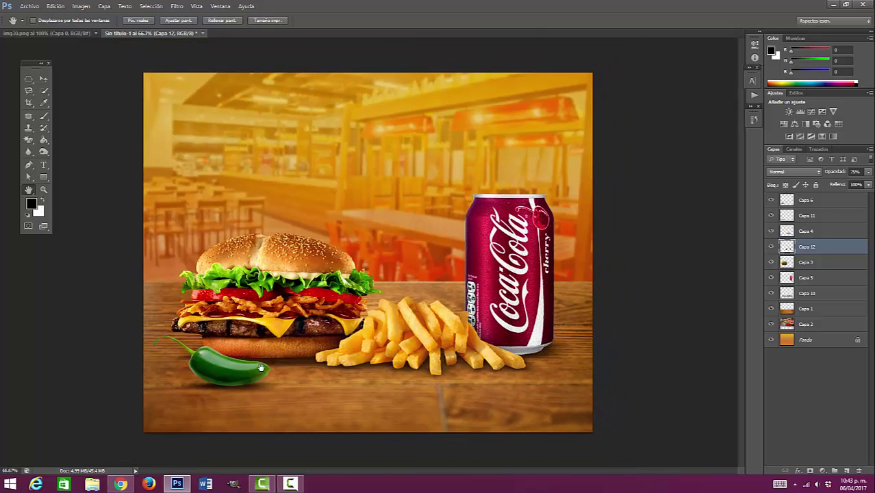
{"action": "key", "text": "h"}
{"action": "key", "text": "alt+period"}
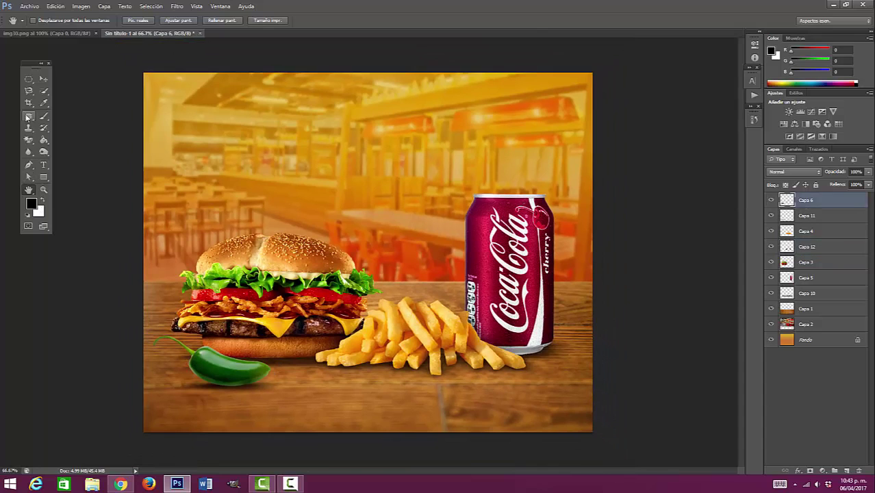
{"action": "left_click", "coordinate": [28, 151]}
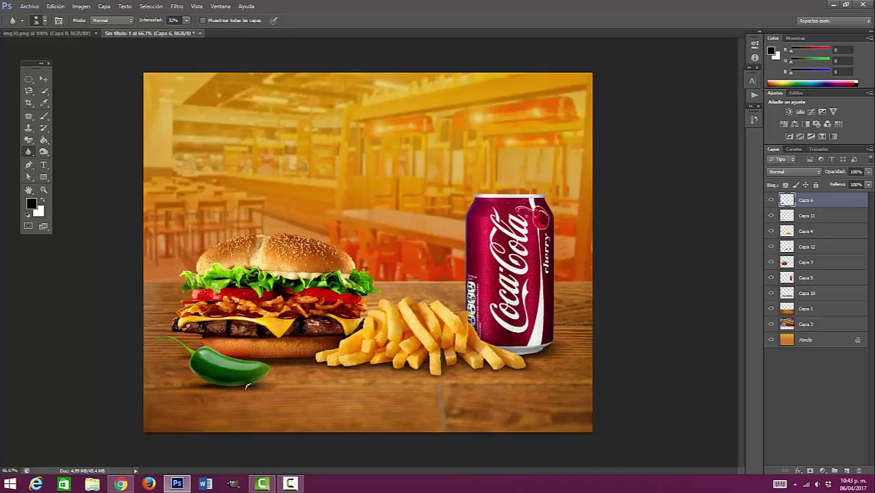
- Select the Coca-Cola can's layer with the Move tool
{"action": "left_click", "coordinate": [48, 81]}
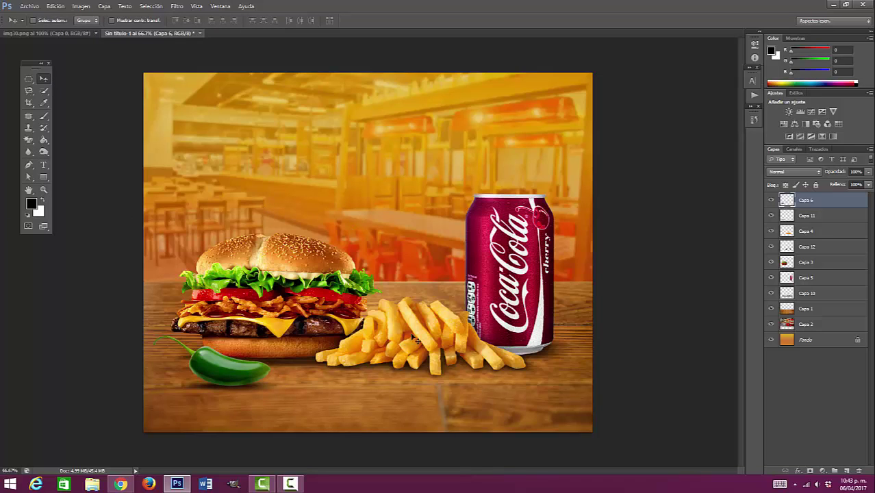
{"action": "right_click", "coordinate": [541, 258]}
{"action": "left_click", "coordinate": [559, 263]}
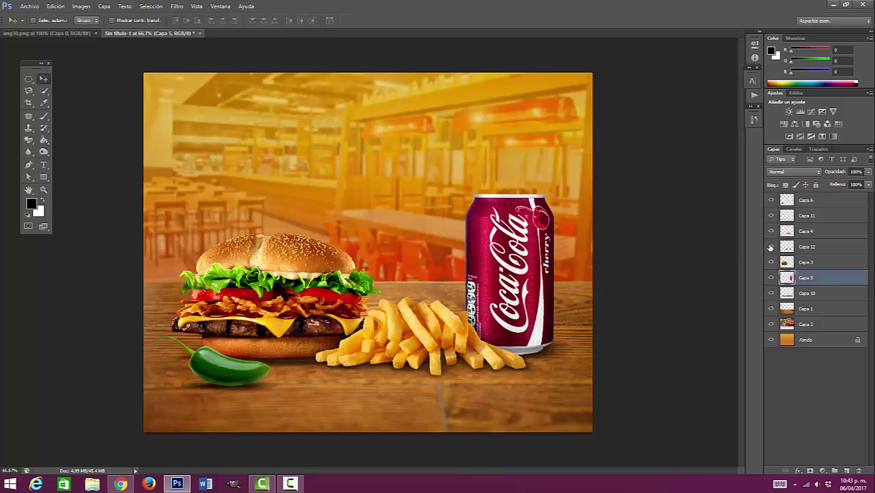